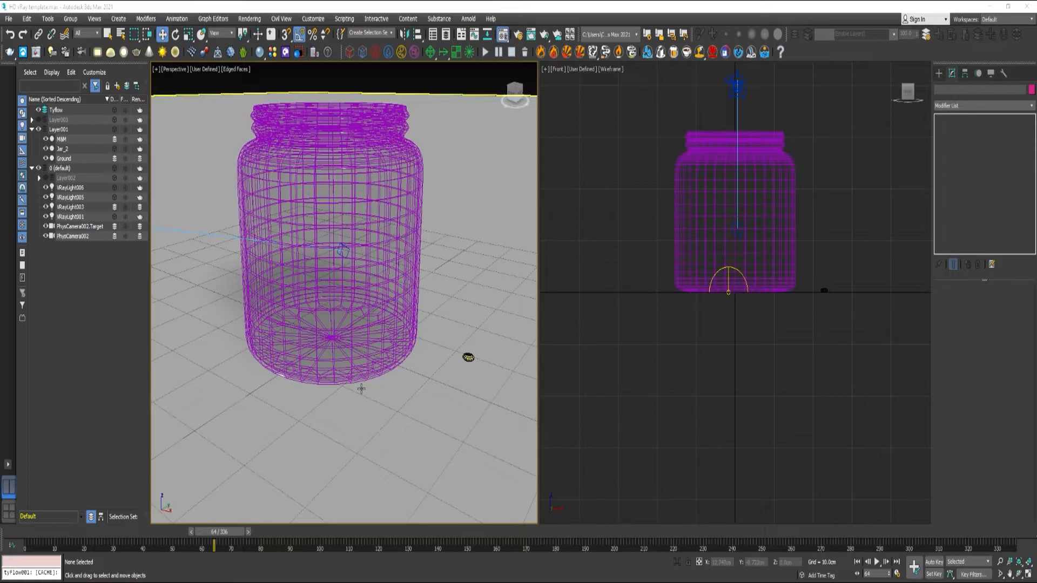
Create a box about 14.3 cm wide, 4.9 cm long and 6.2 cm high in front of the jar and raise it to the jar's mid-height.
click(117, 20)
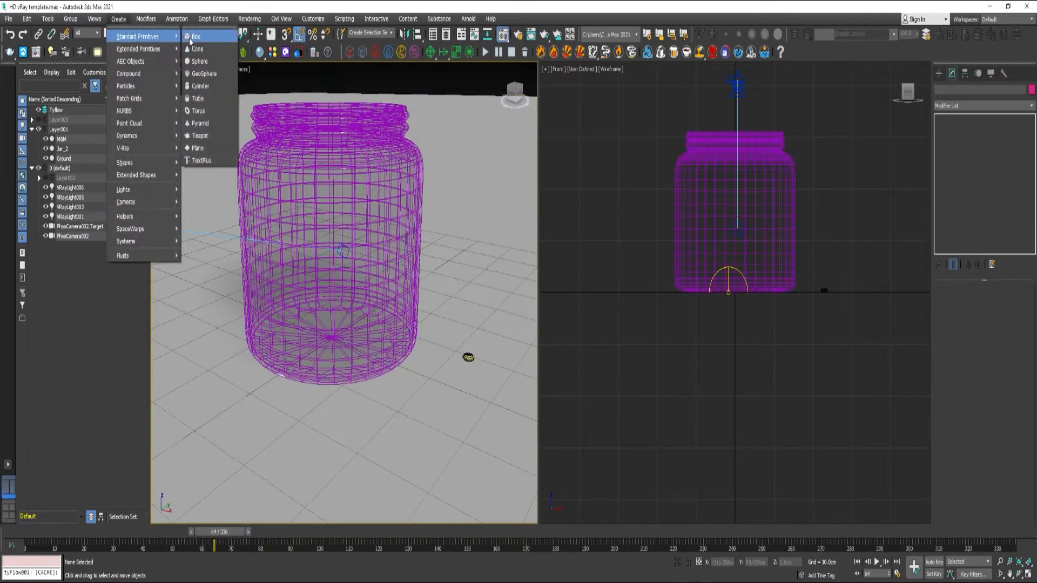
click(190, 38)
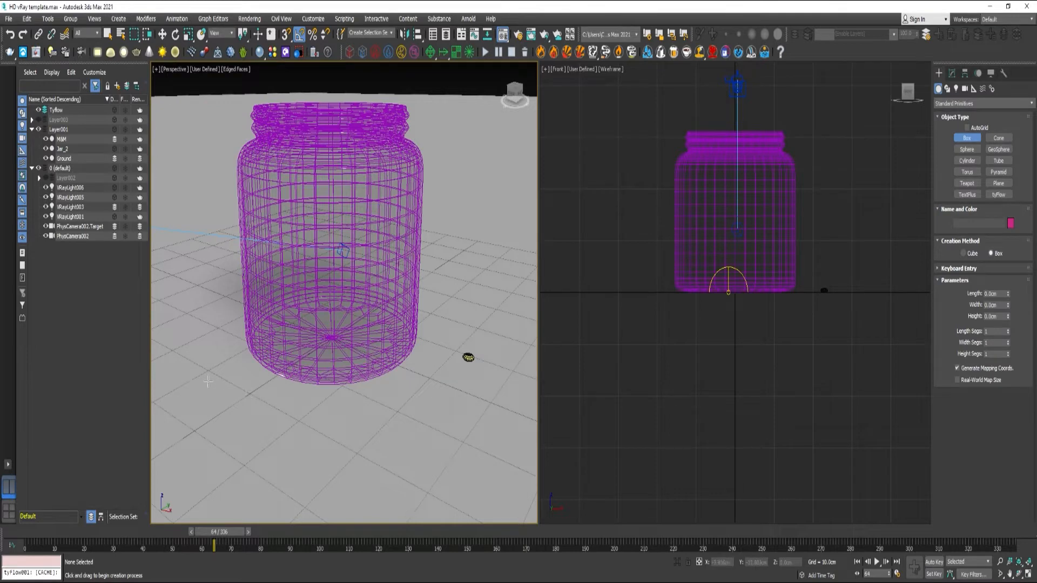
drag(208, 382, 246, 439)
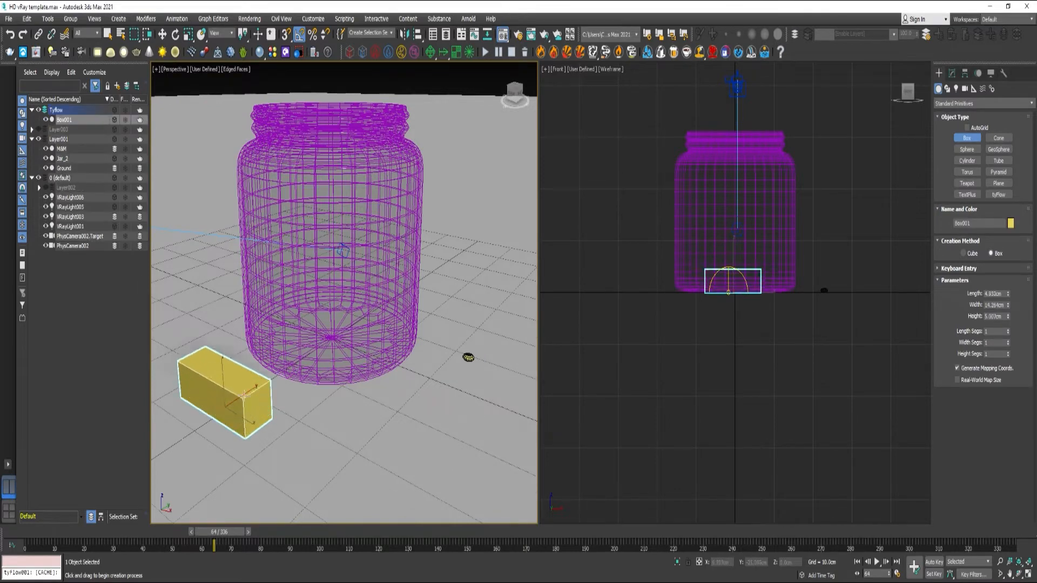
click(243, 382)
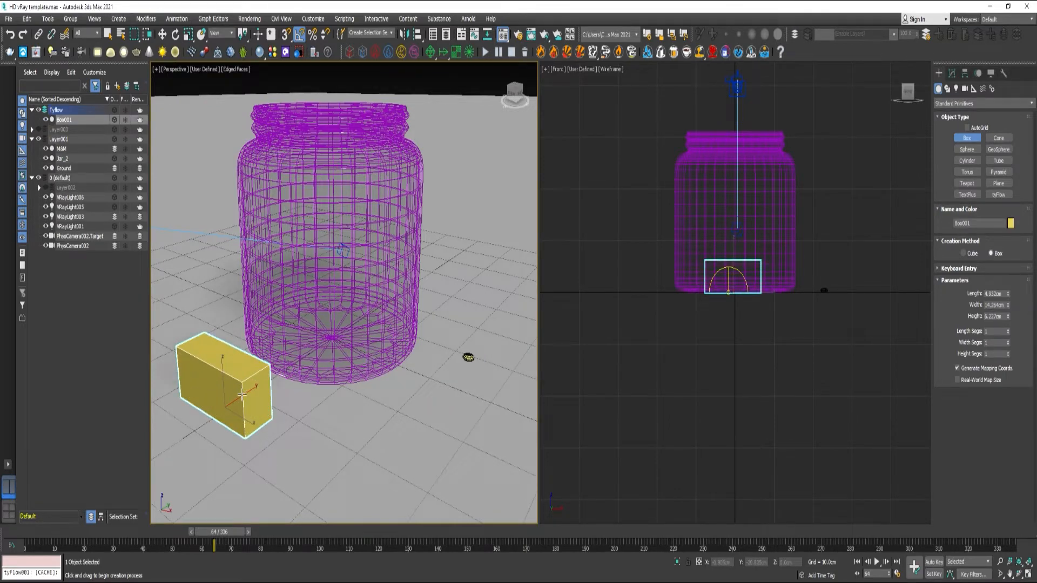
key(w)
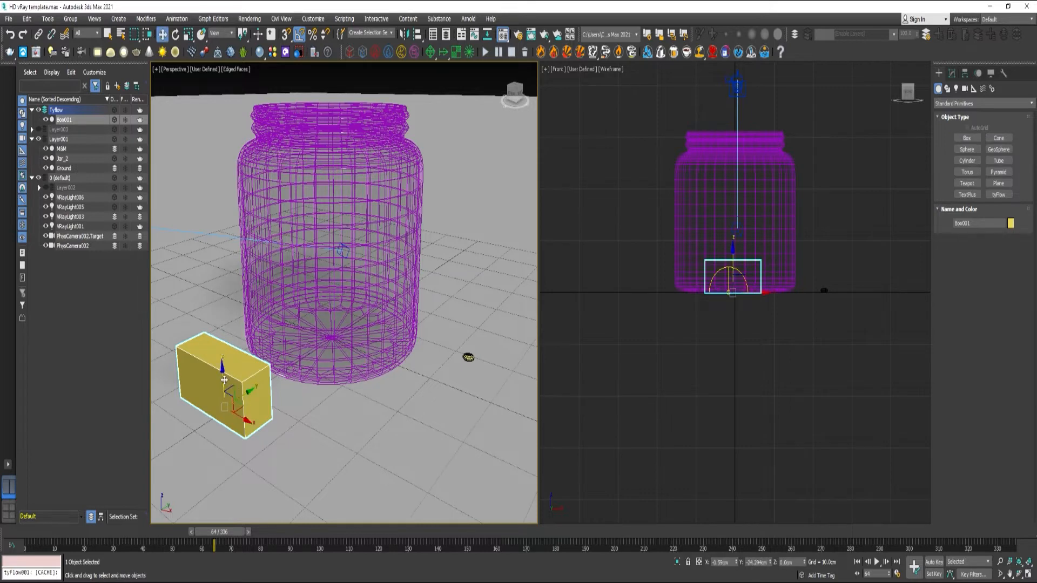
drag(217, 378, 281, 270)
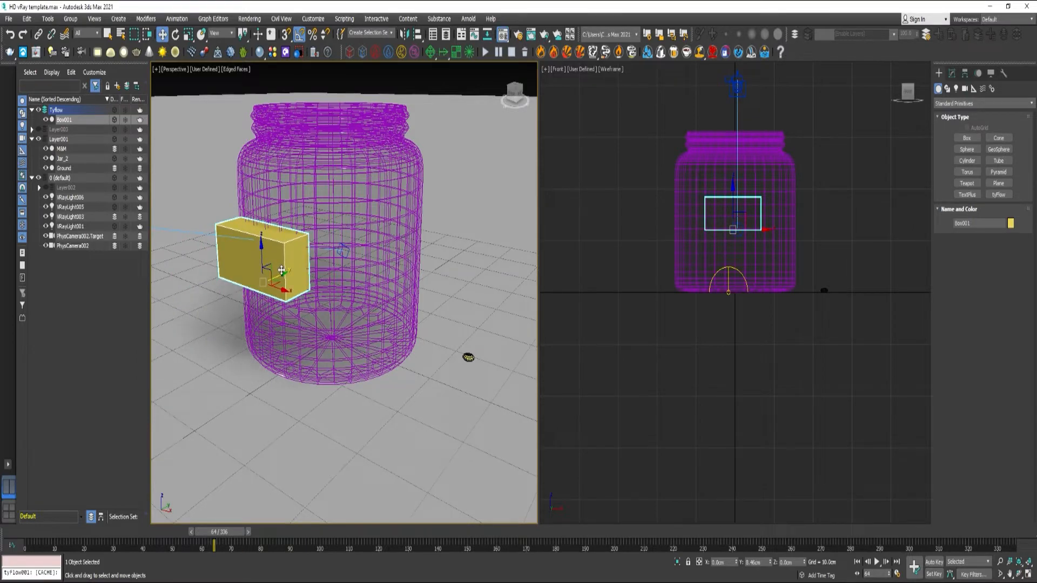
Turn on Auto Key, key the box at its position beside the jar, and move that key to frame 80.
click(934, 562)
click(914, 567)
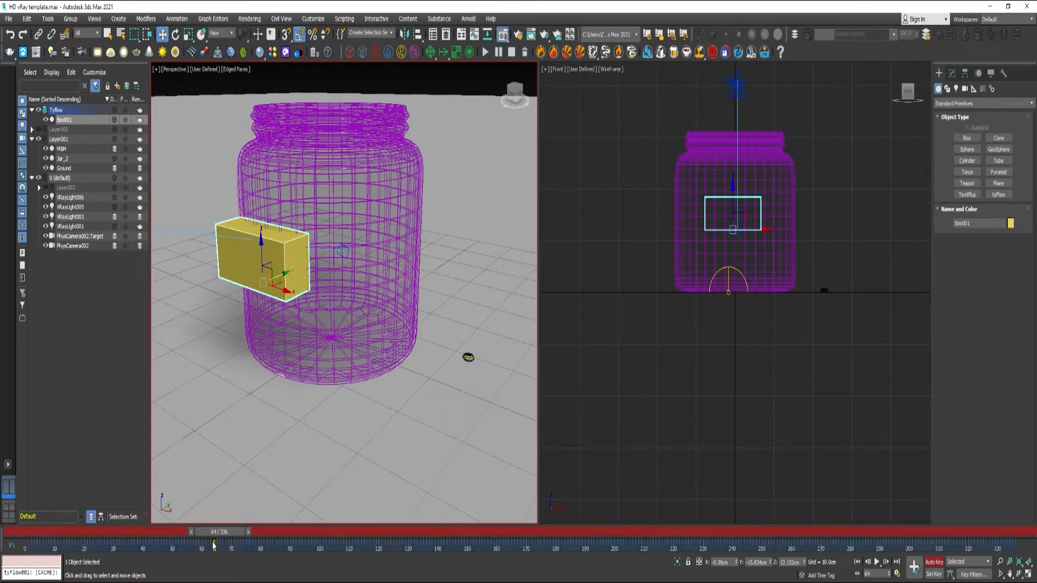
drag(214, 541, 261, 541)
Key the box pulled away from the jar along Y, place that key at frame 70, copy it to frame 90, and turn Auto Key off.
drag(280, 290, 103, 350)
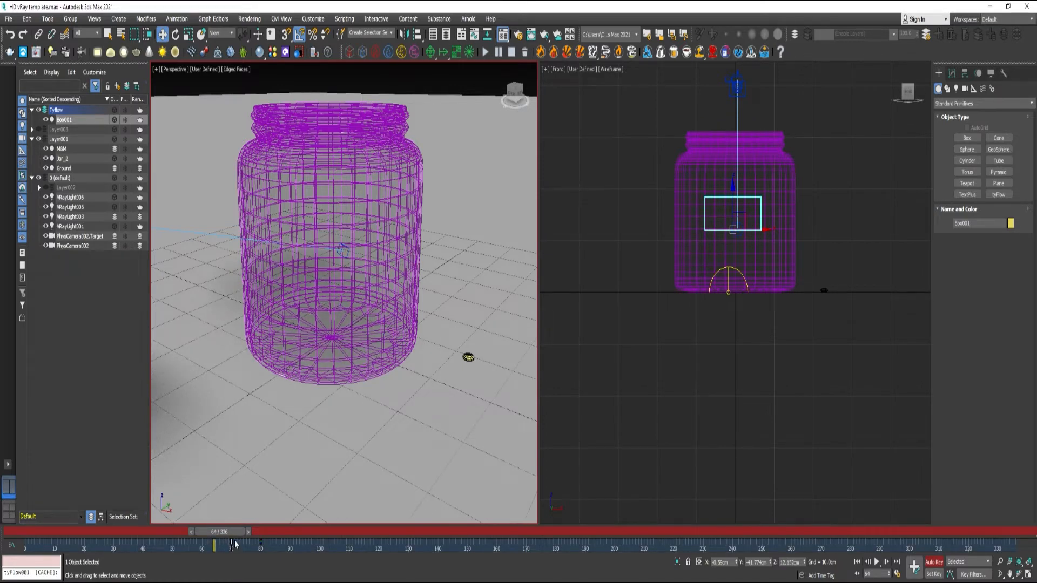
shift+drag(230, 542, 291, 543)
click(934, 562)
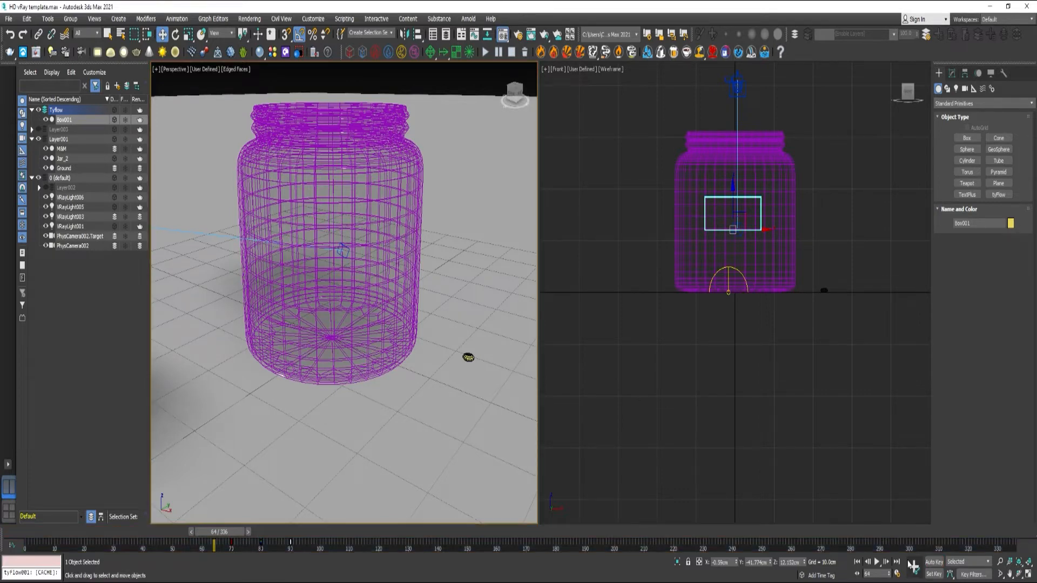
Rename the animated box as activate.
middle_drag(273, 418, 340, 417)
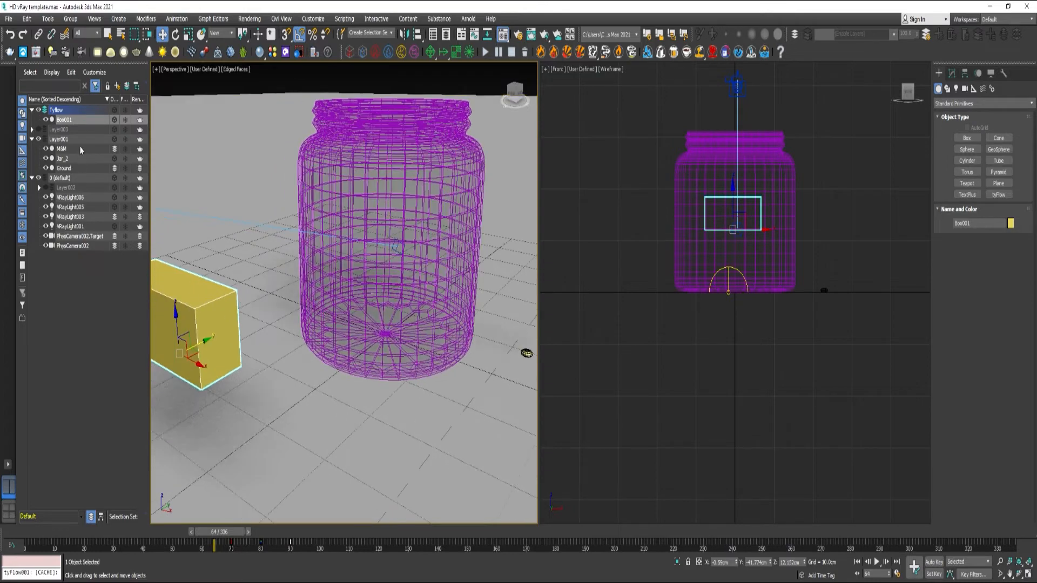
right_click(68, 120)
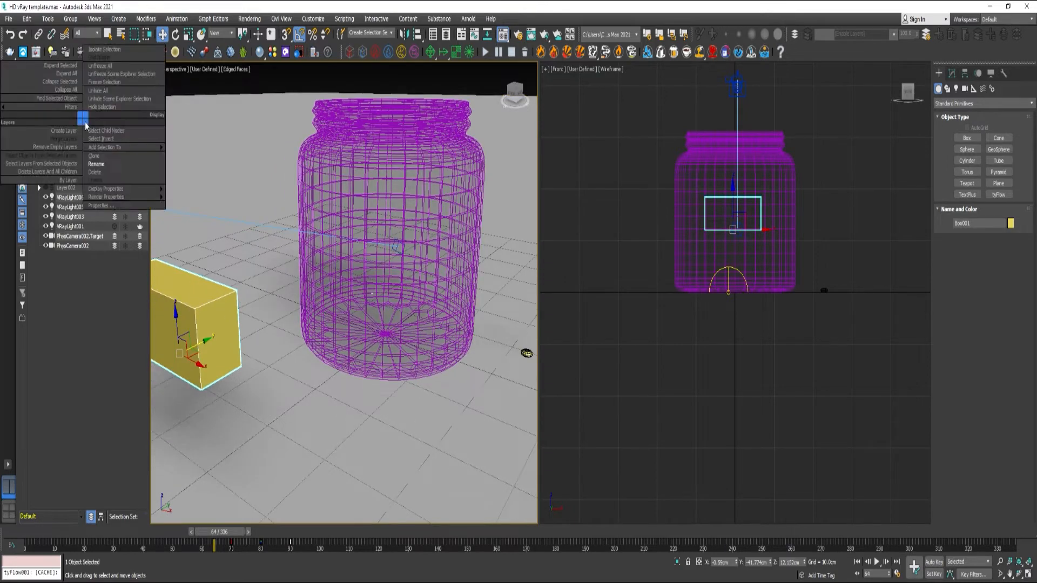
click(86, 167)
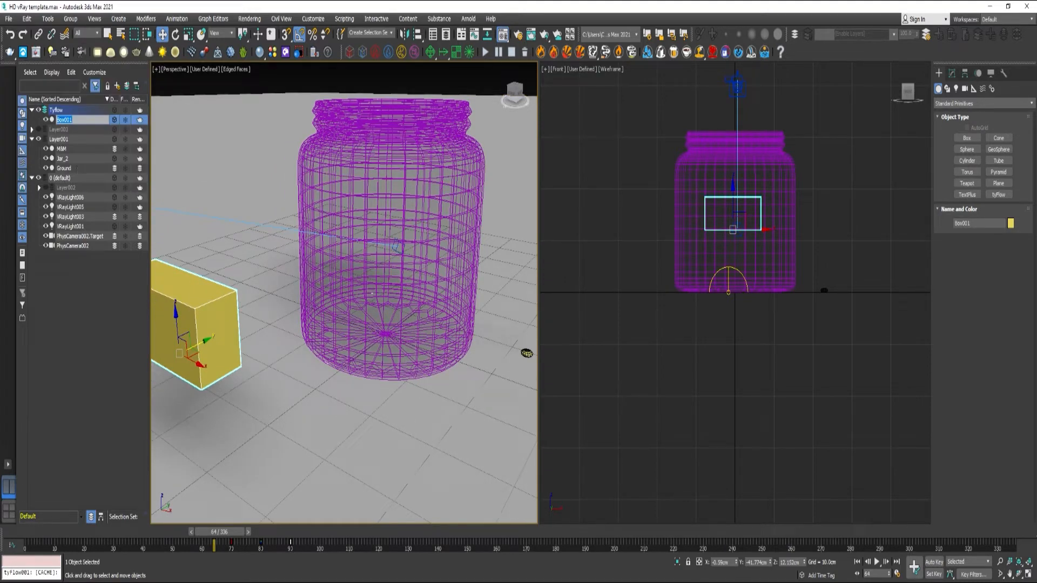
text(activate)
key(Return)
Clone the activate box as a copy slightly farther from the jar and name it fracture.
drag(202, 345, 187, 342)
click(503, 326)
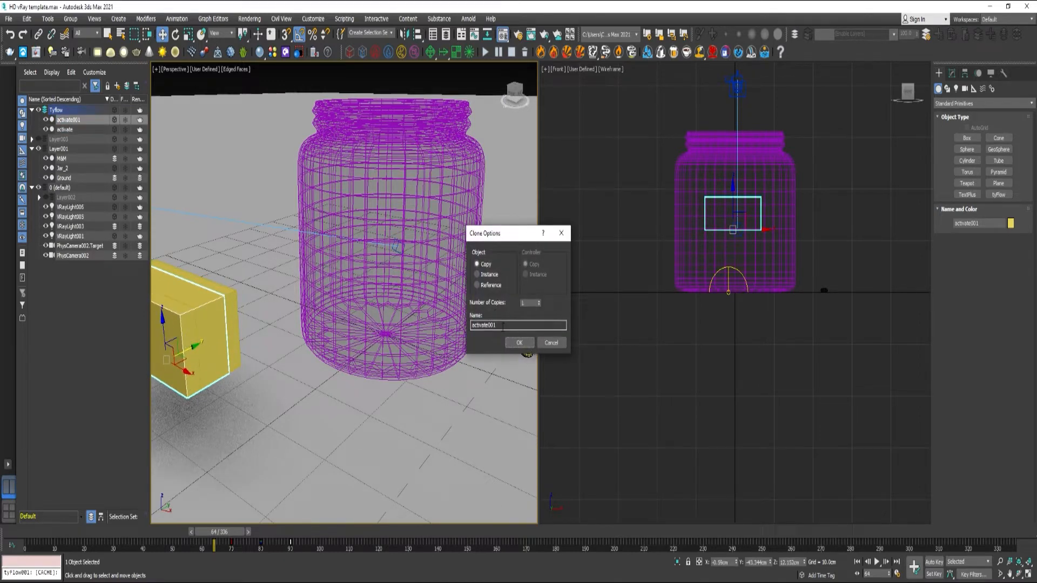
drag(503, 326, 453, 331)
text(fracture)
key(Return)
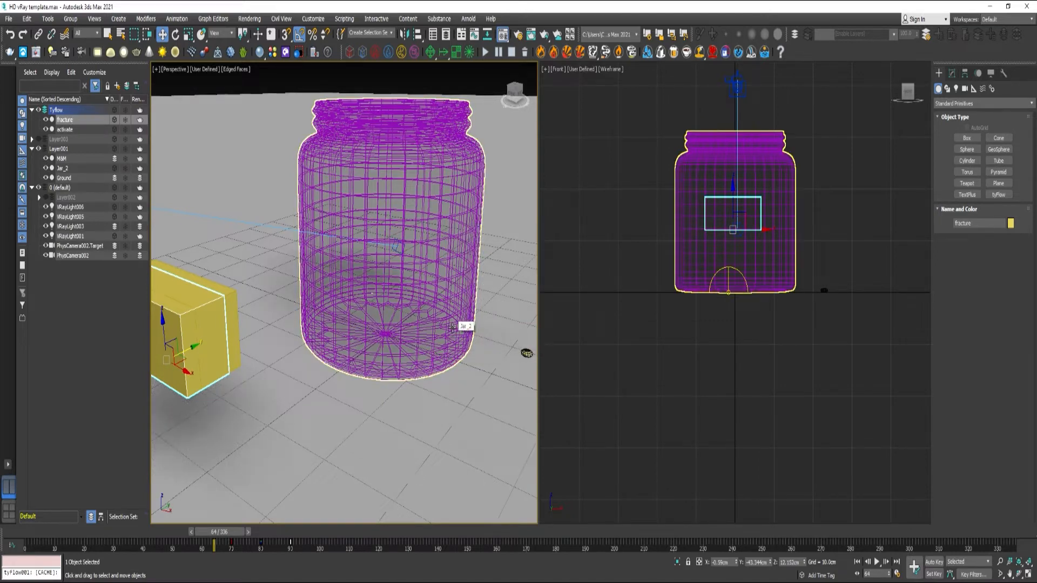
In the top view, create a tube centred on the jar with an inner radius of about 17 cm and an outer radius of about 33 cm.
middle_drag(774, 296, 774, 330)
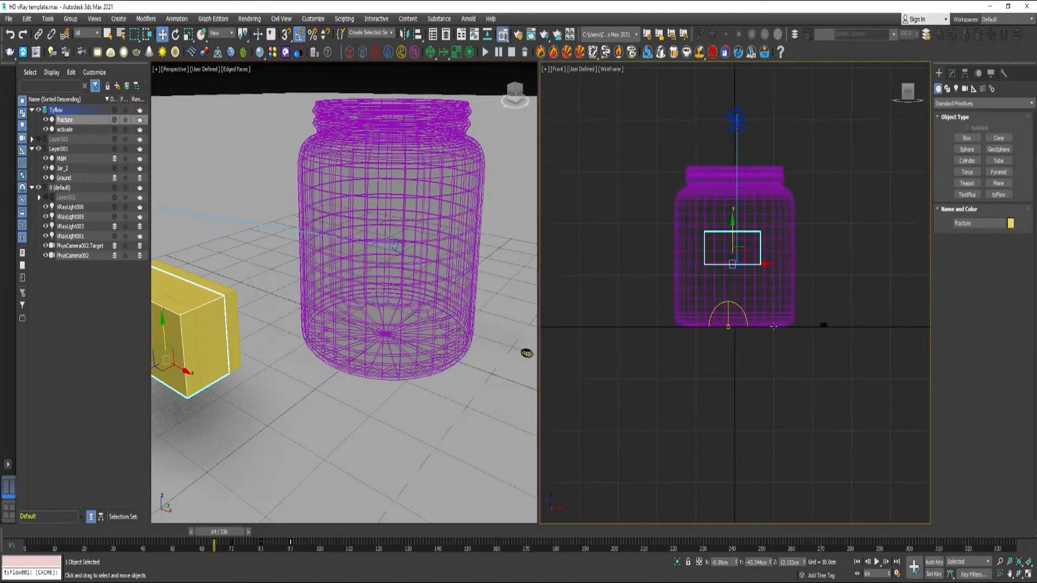
key(t)
click(118, 19)
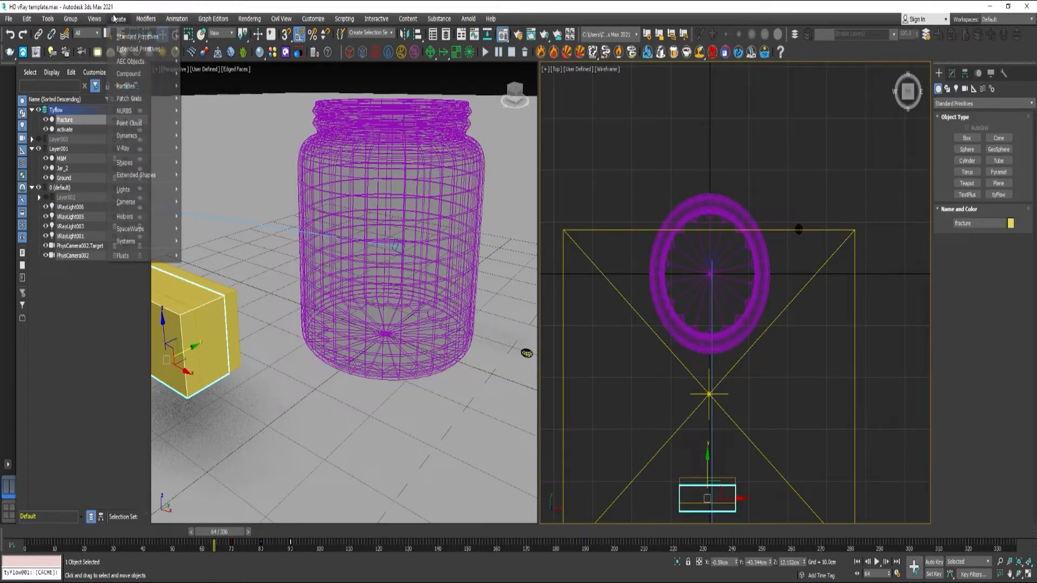
mouse_move(127, 36)
click(198, 99)
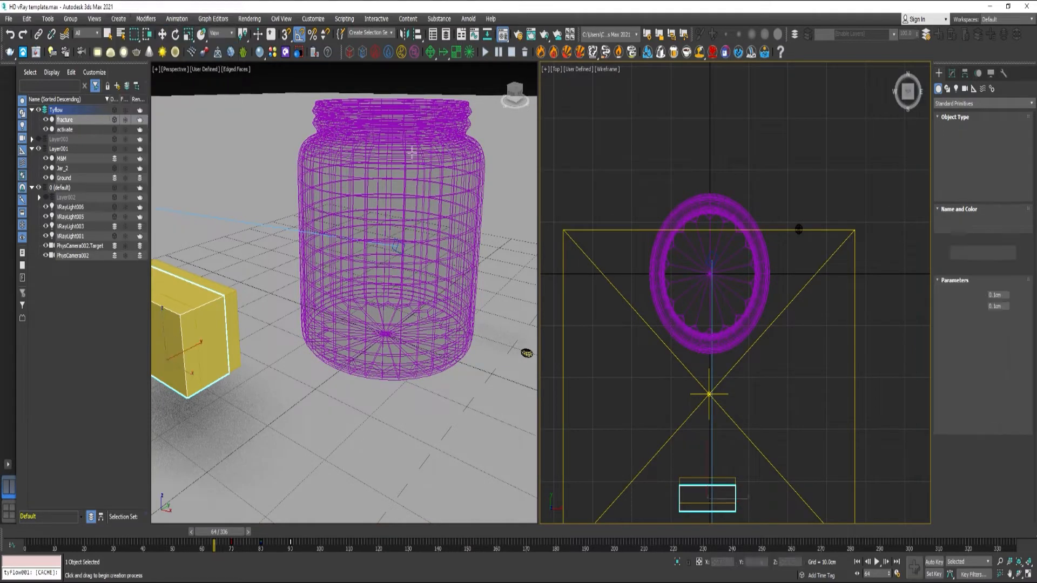
drag(709, 275, 713, 188)
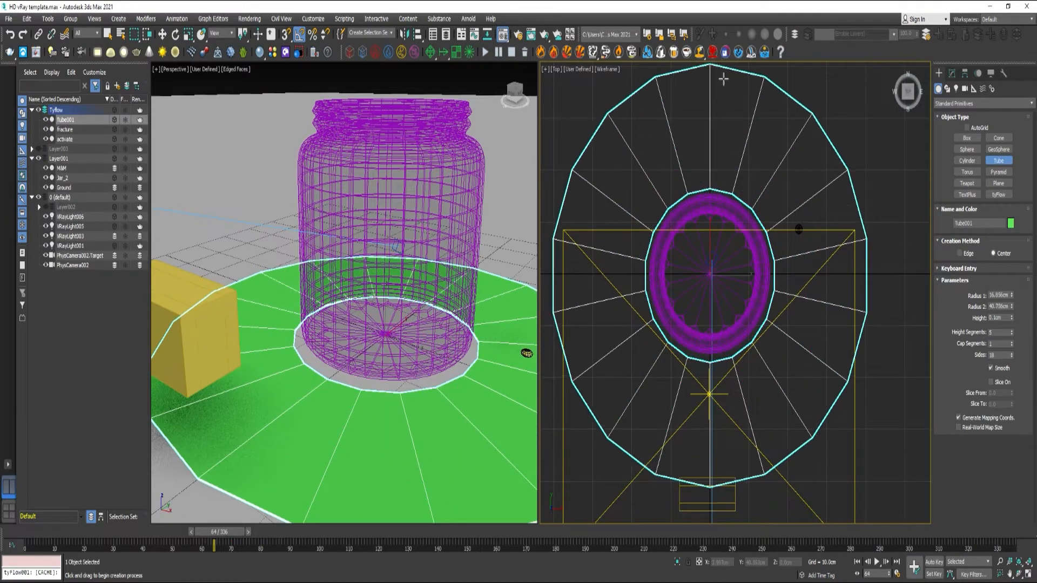
click(729, 106)
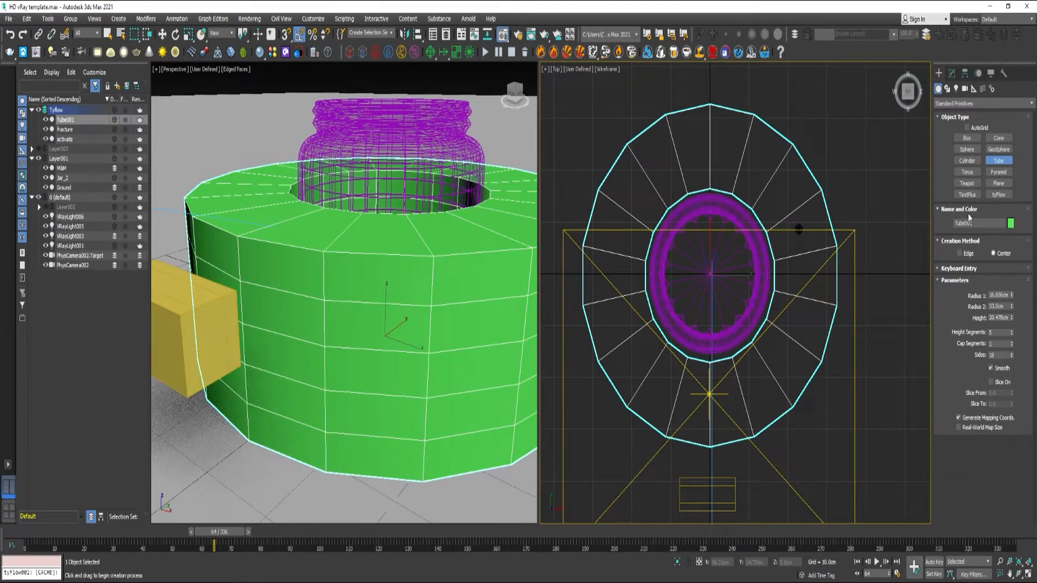
Raise the tube's height to about 28.7 cm and reduce its inner radius to about 16.35 cm.
drag(1013, 321, 1010, 295)
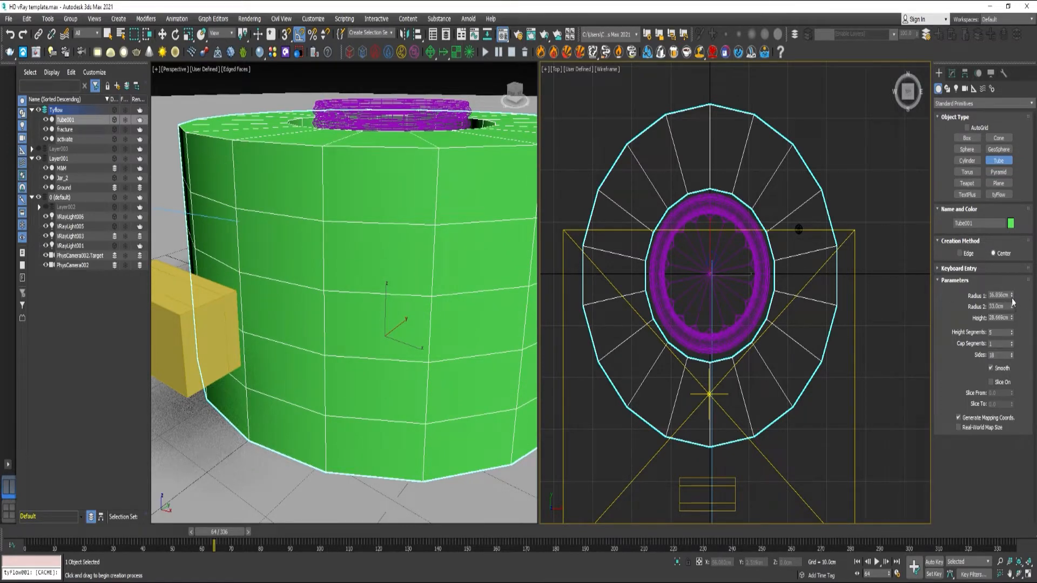
drag(1012, 295, 1013, 296)
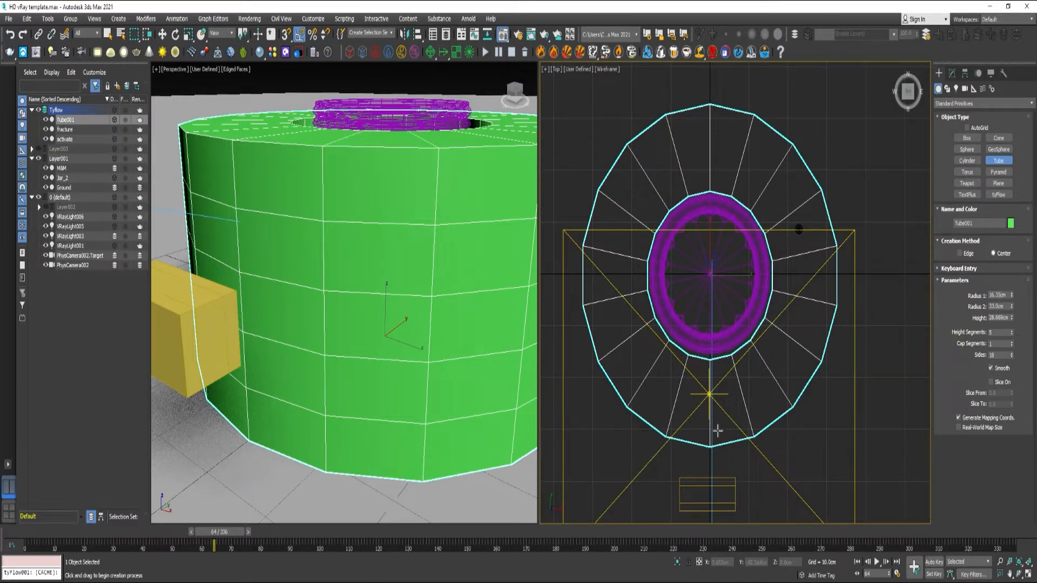
right_click(721, 387)
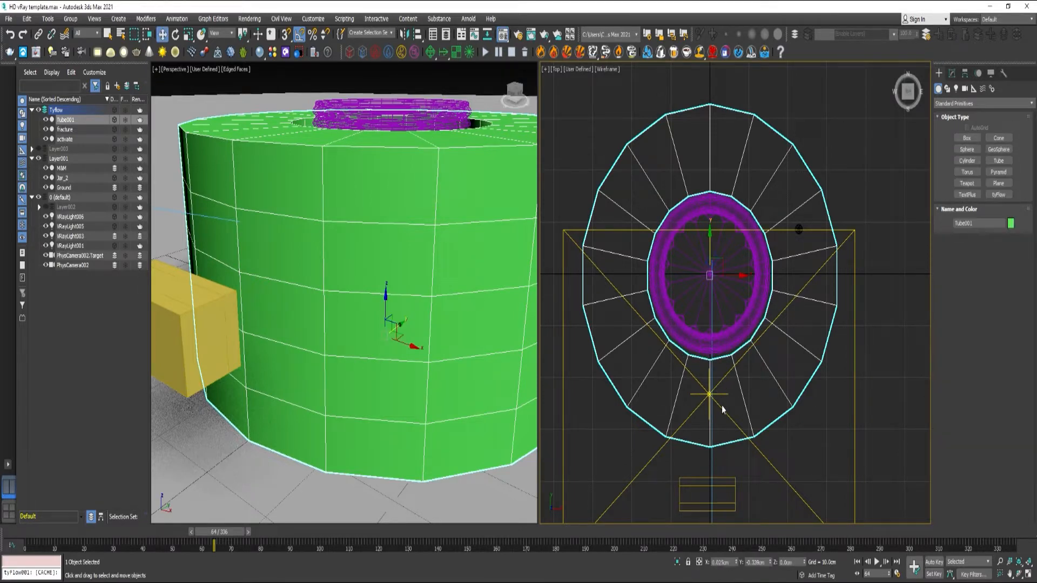
Position the tube at the world origin with X, Y and Z set to 0.
click(722, 563)
text(0)
key(Tab)
text(0)
key(Tab)
text(0)
key(Tab)
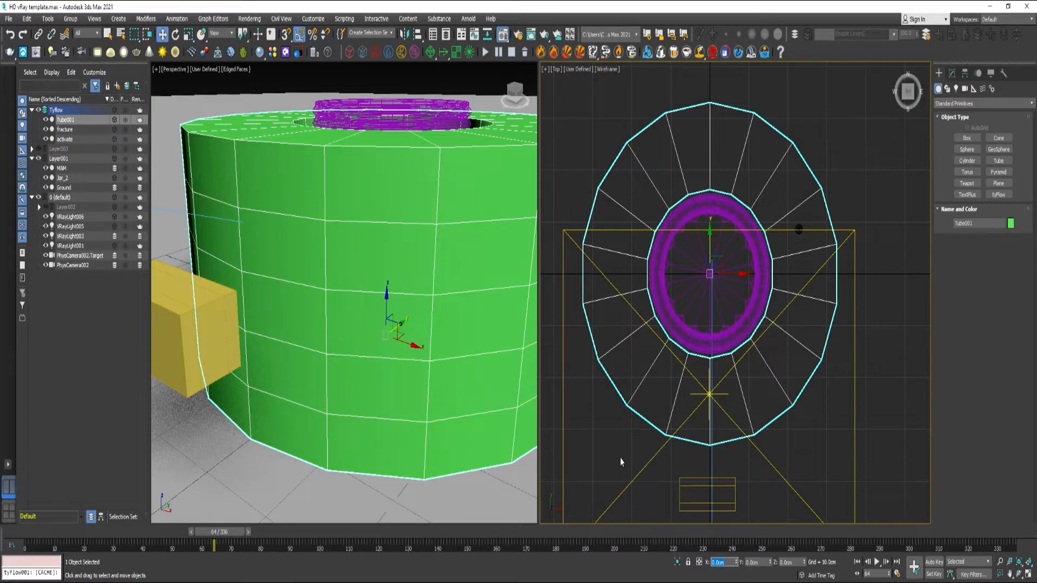
Rename the tube as exit.
right_click(81, 116)
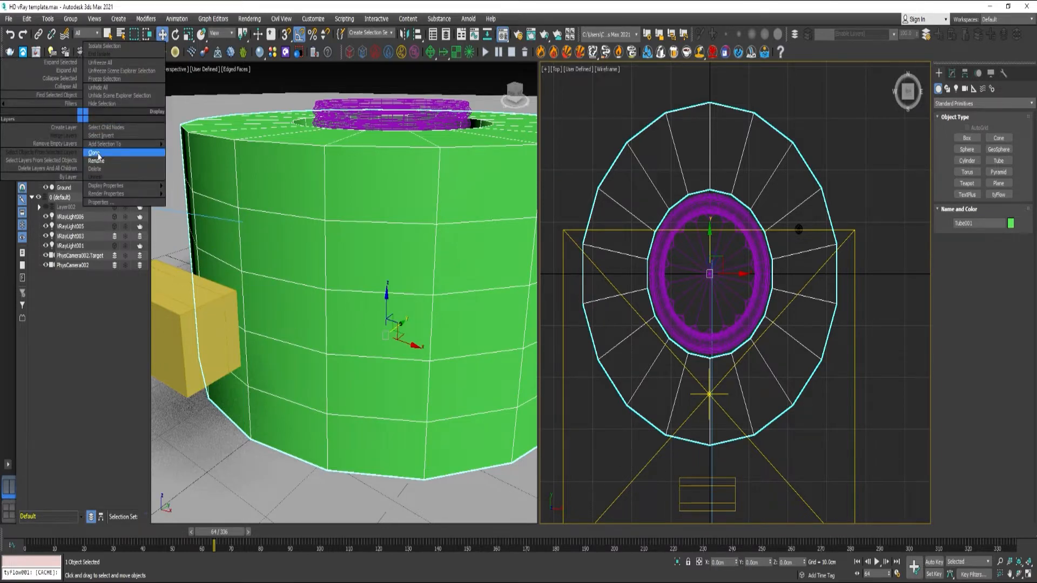
click(97, 161)
key(BackSpace)
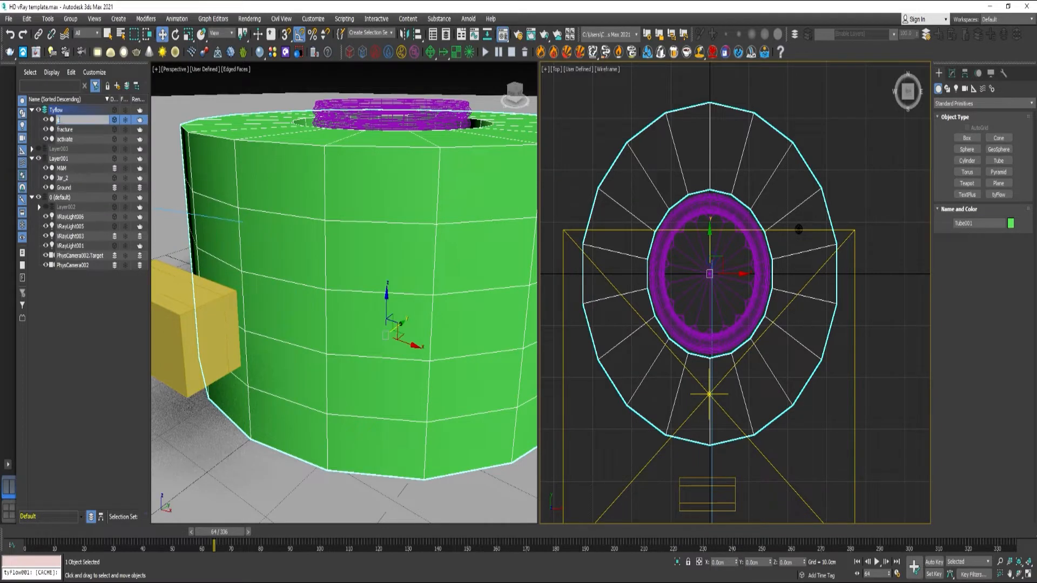
text(exit)
key(Return)
Hide the exit, fracture and activate objects in the scene.
click(46, 119)
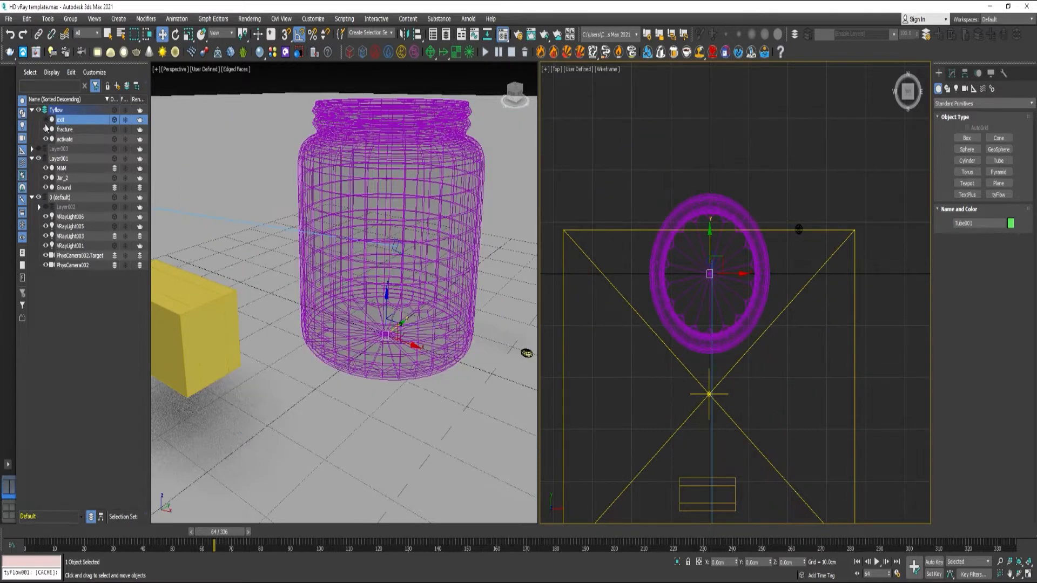
click(46, 129)
click(46, 140)
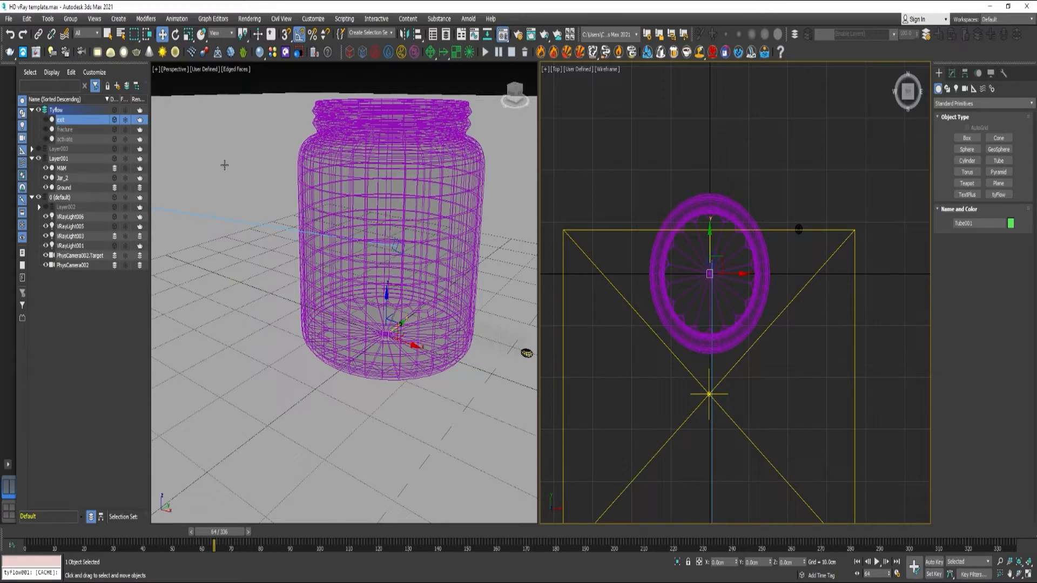
Create a tyIcon tyFlow helper at the centre of the jar in the top view.
click(974, 89)
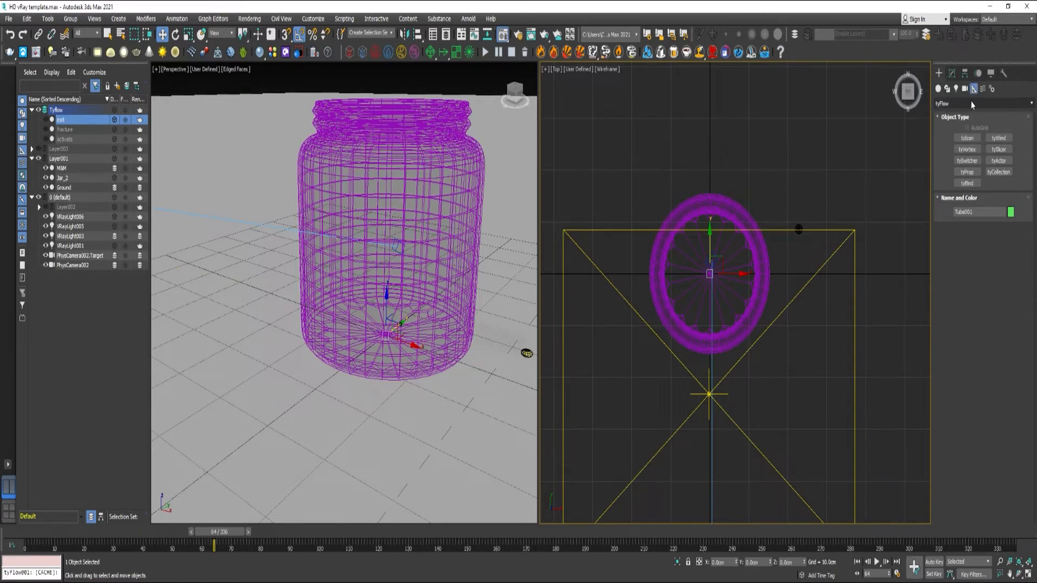
click(970, 102)
click(962, 107)
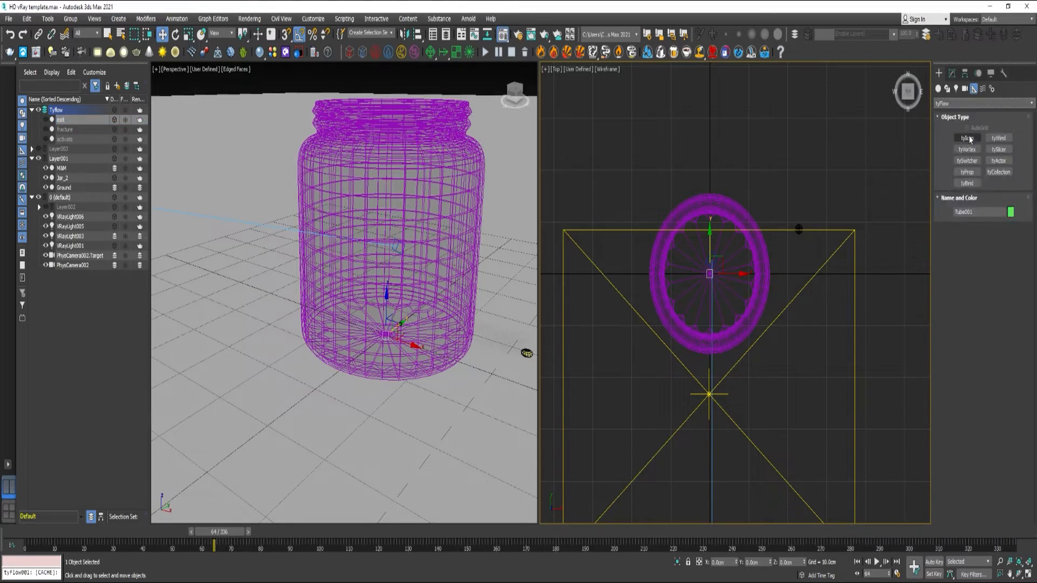
click(967, 138)
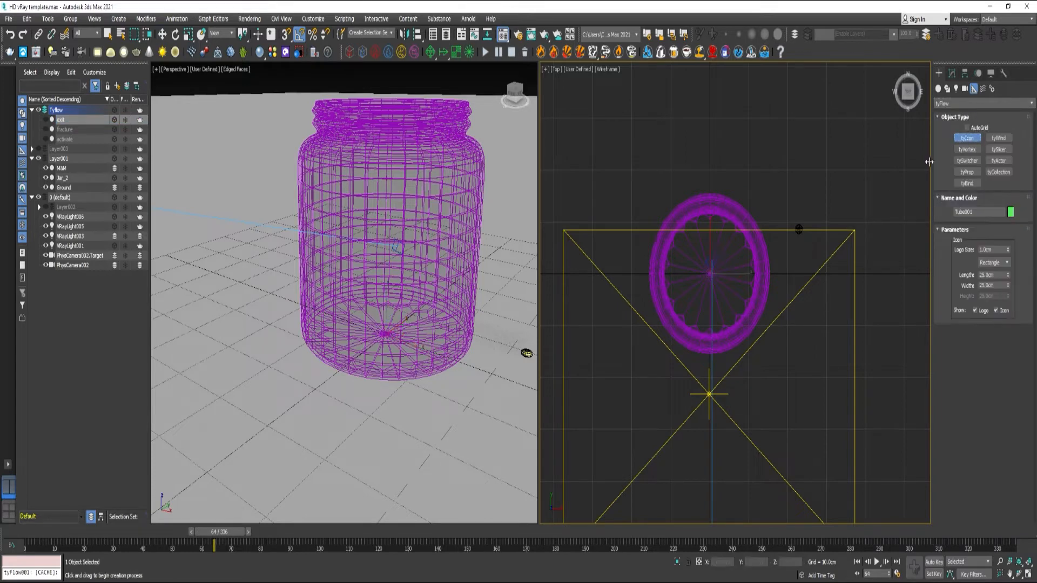
click(710, 274)
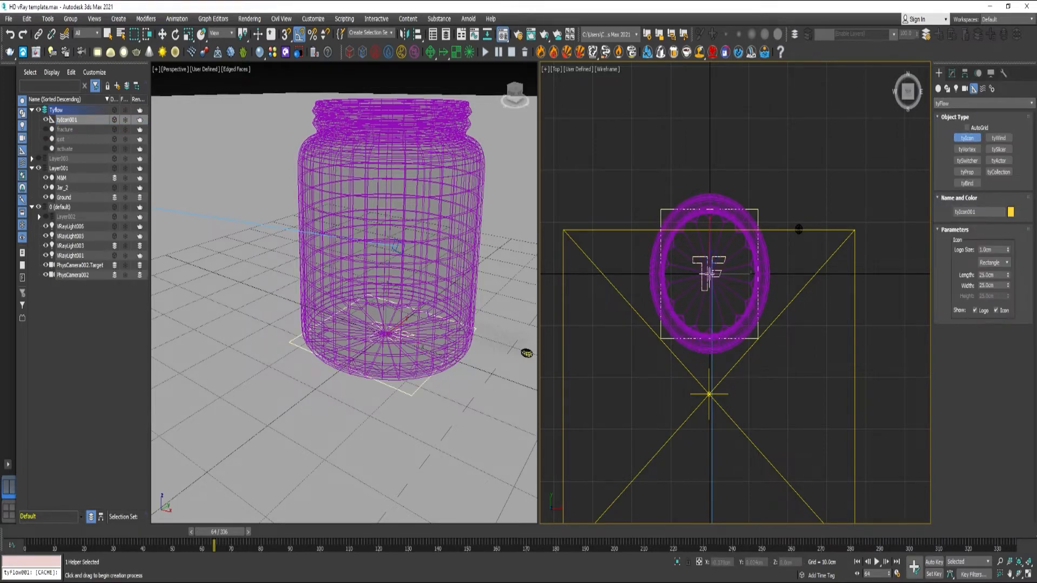
Change the tyIcon's shape to Circle and set its diameter to 20 cm.
click(993, 262)
click(989, 289)
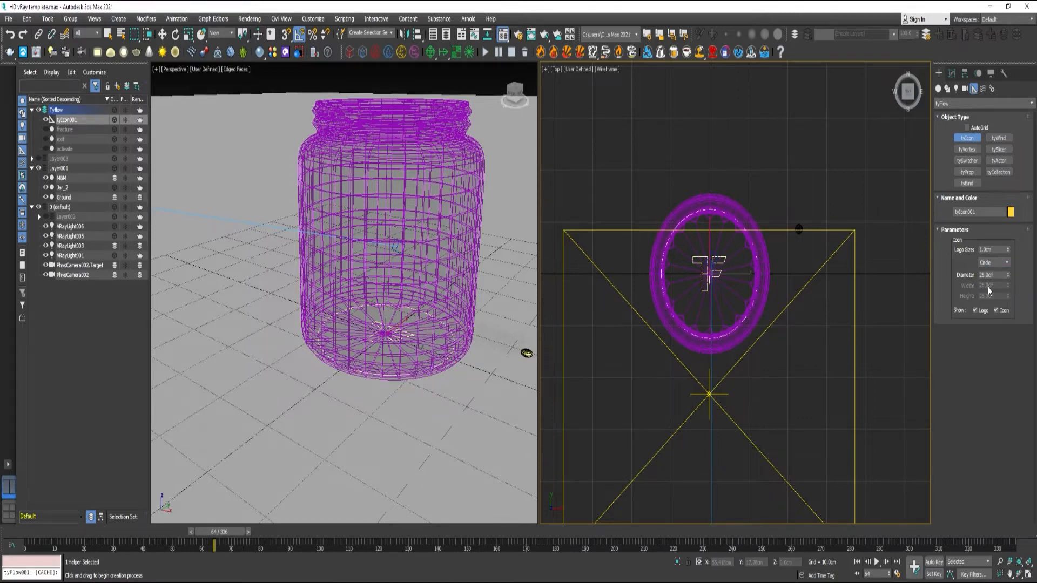
click(994, 275)
text(20)
key(Return)
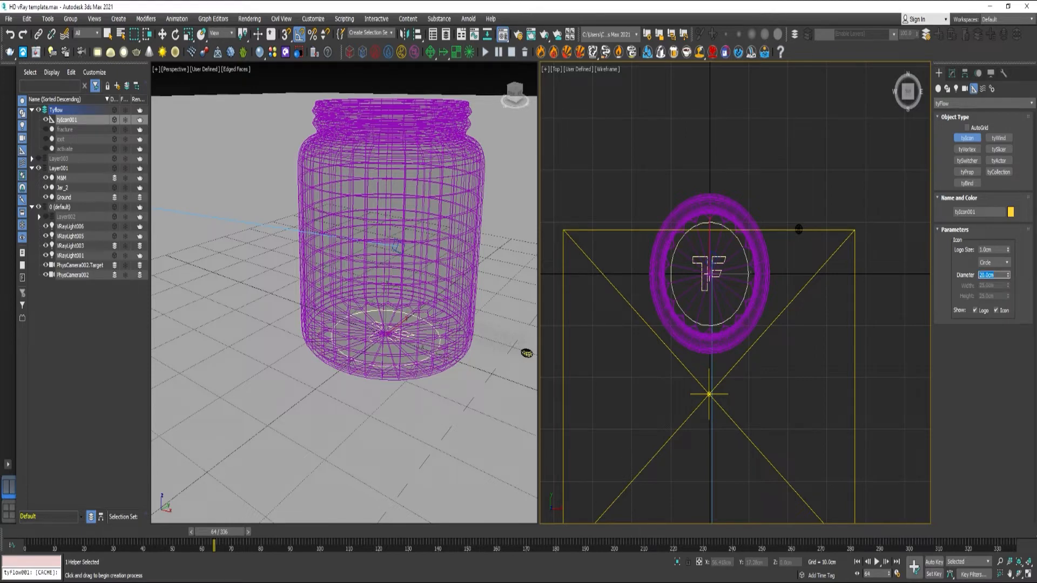
Move the tyIcon up in the front view to about 21.5 cm height, inside the jar just below its shoulder.
click(749, 284)
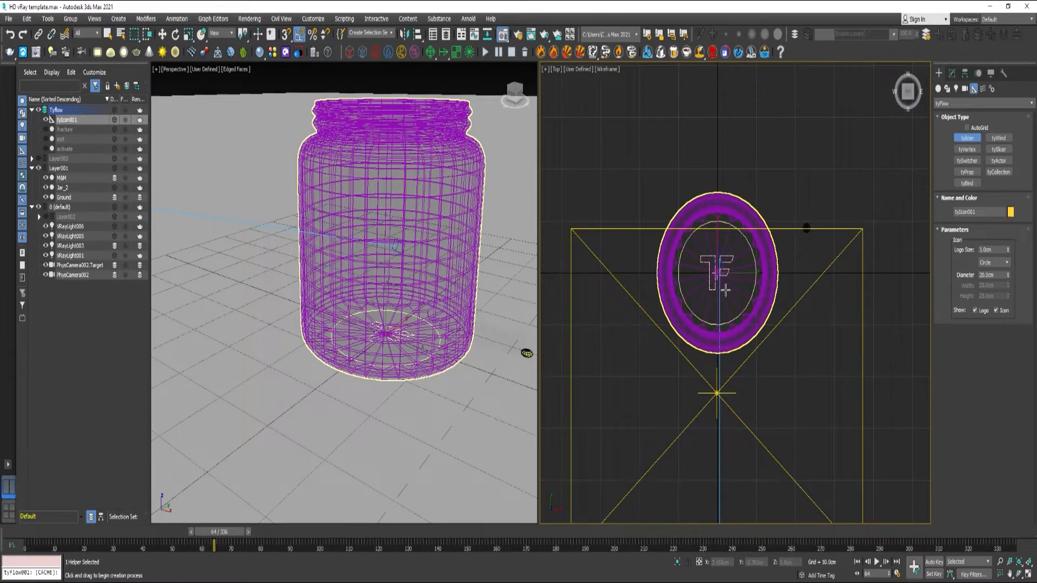
key(w)
key(f)
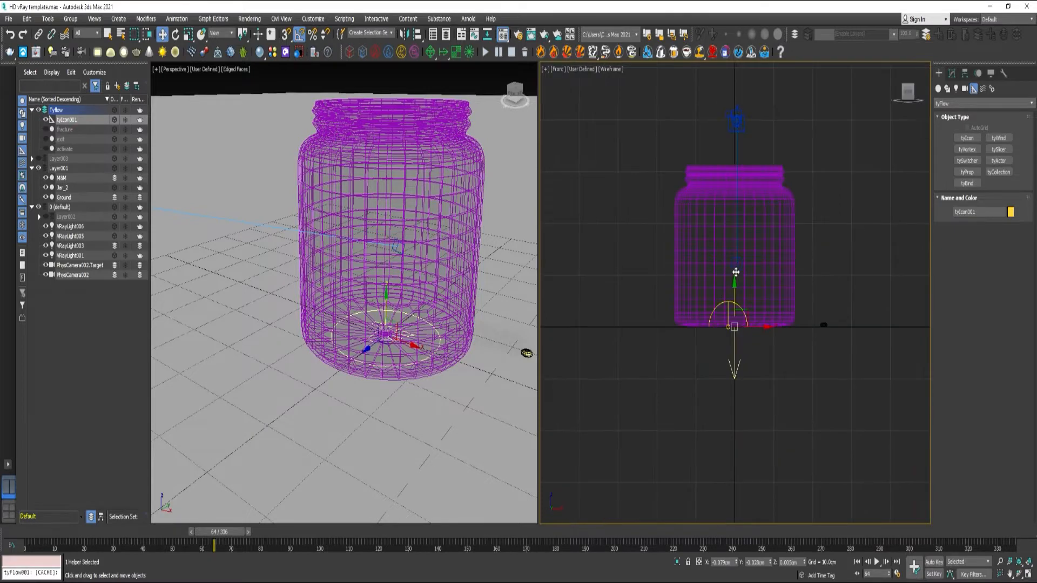
drag(735, 292, 727, 182)
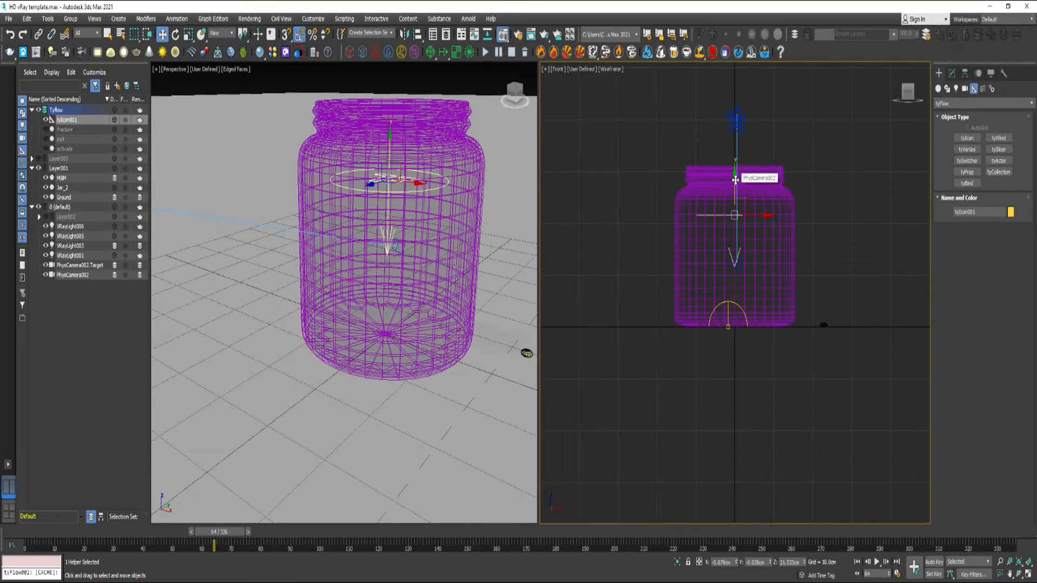
Create a tyFlow object on the ground beside the jar in the perspective view.
click(938, 90)
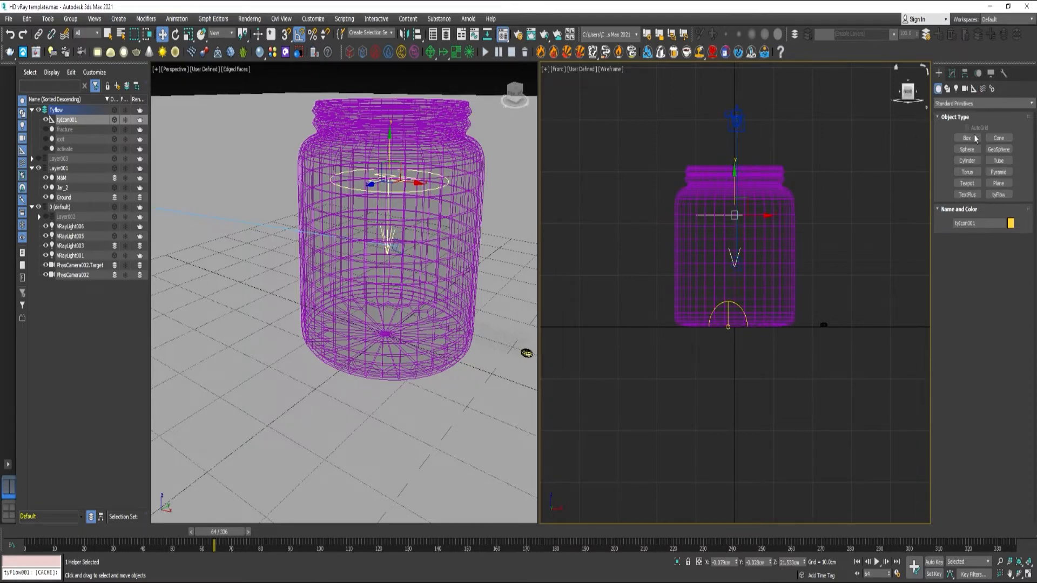
click(1000, 196)
drag(510, 361, 512, 315)
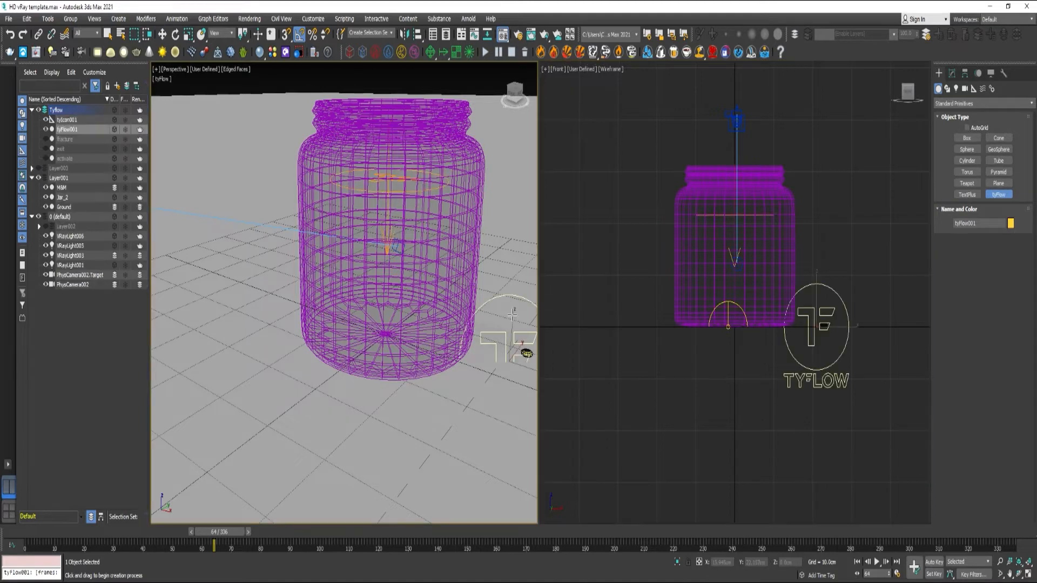
Open the tyFlow editor and resize its window to fit beside the perspective view.
click(952, 73)
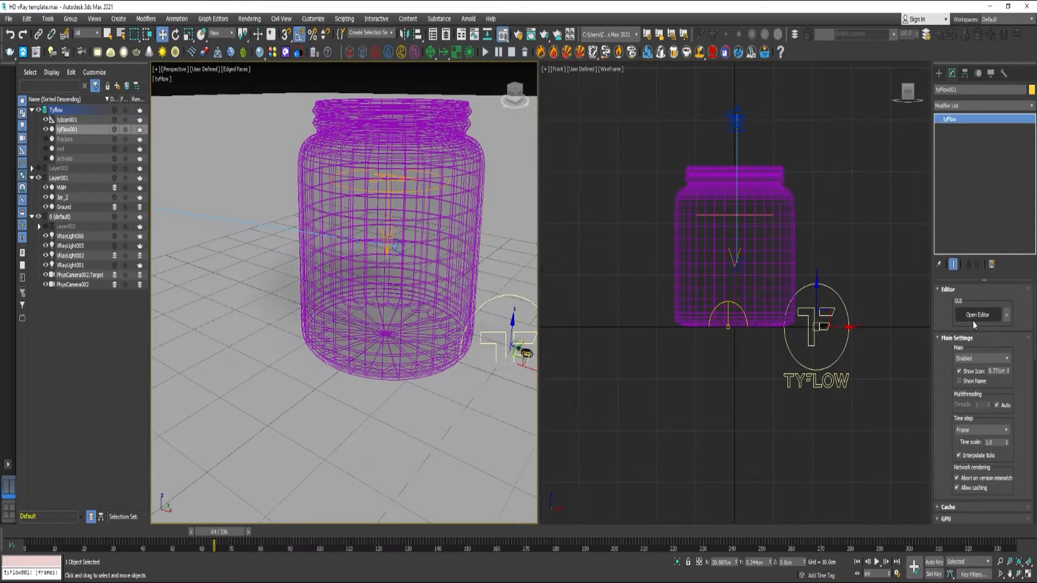
click(979, 315)
drag(563, 102, 836, 76)
drag(761, 468, 759, 521)
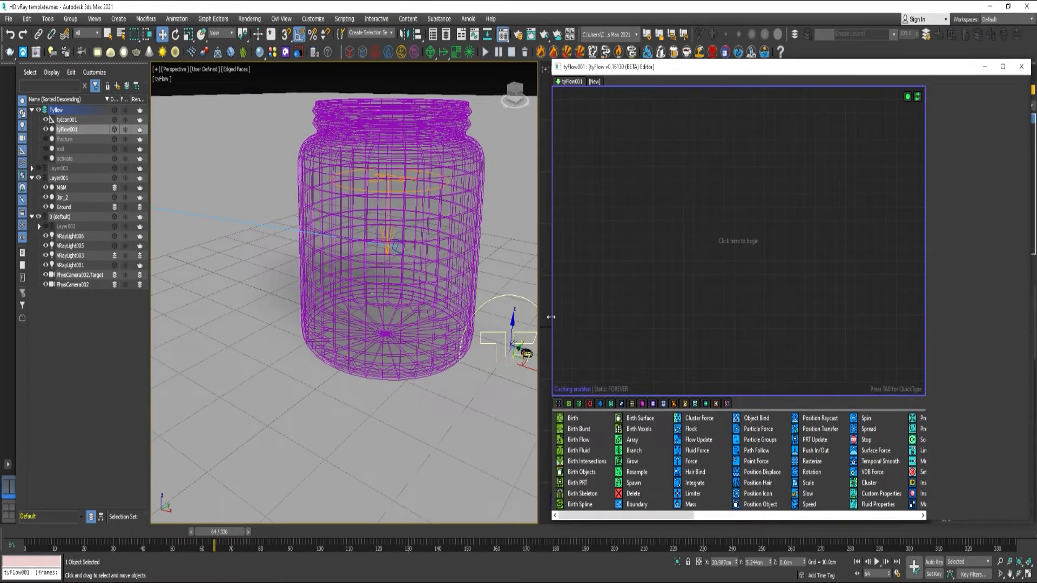
drag(550, 317, 535, 313)
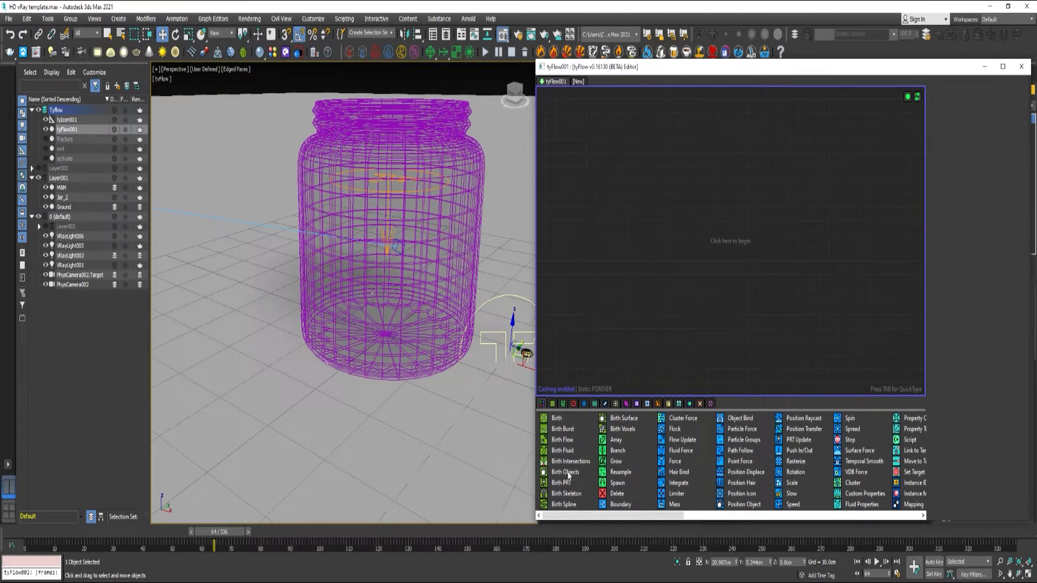
Create a Birth Objects event, add the jar to it as the source, and hide the original Jar_2 object.
drag(568, 475, 640, 157)
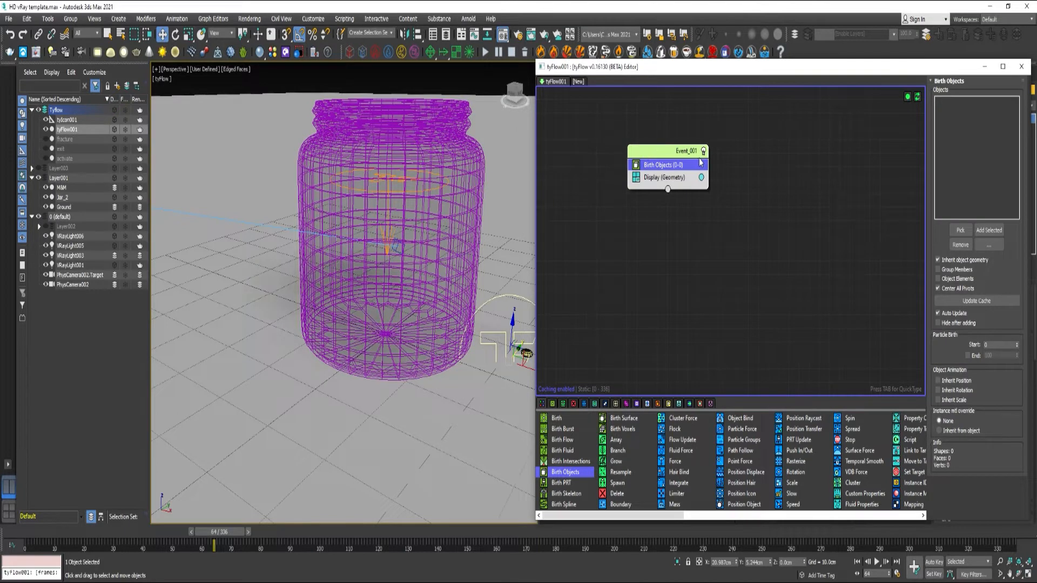
click(961, 231)
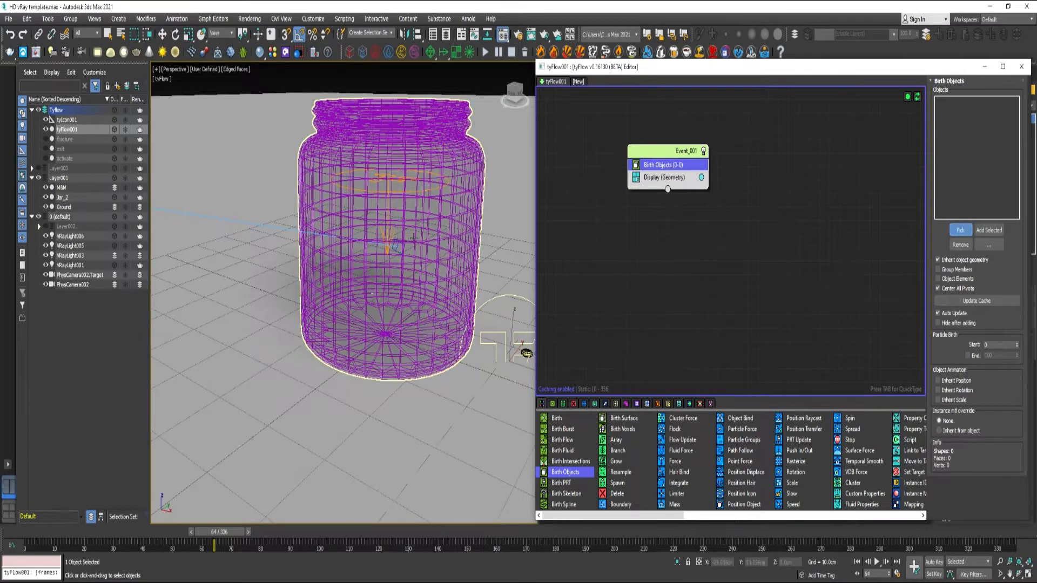
click(414, 238)
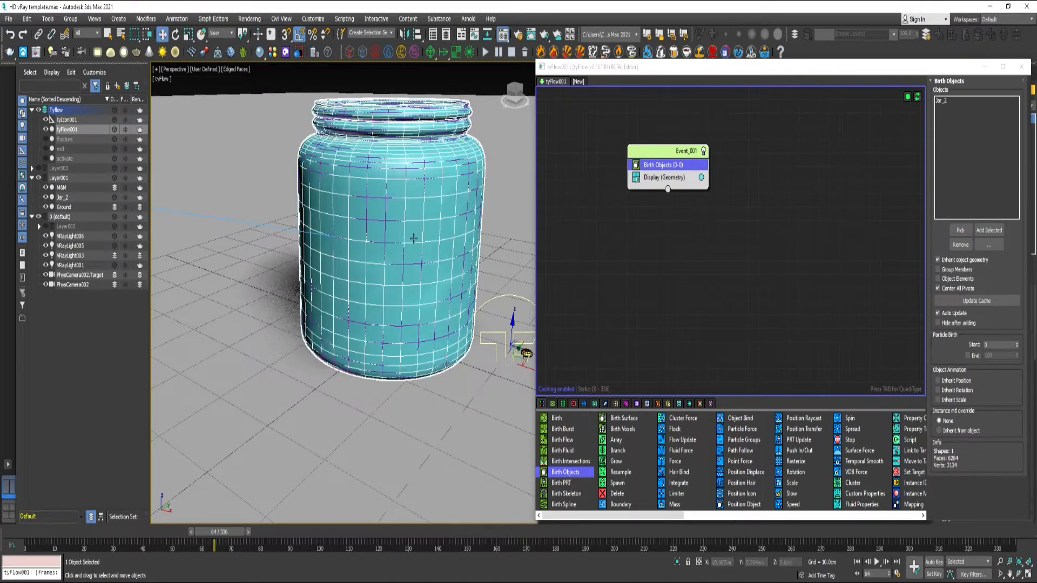
click(46, 198)
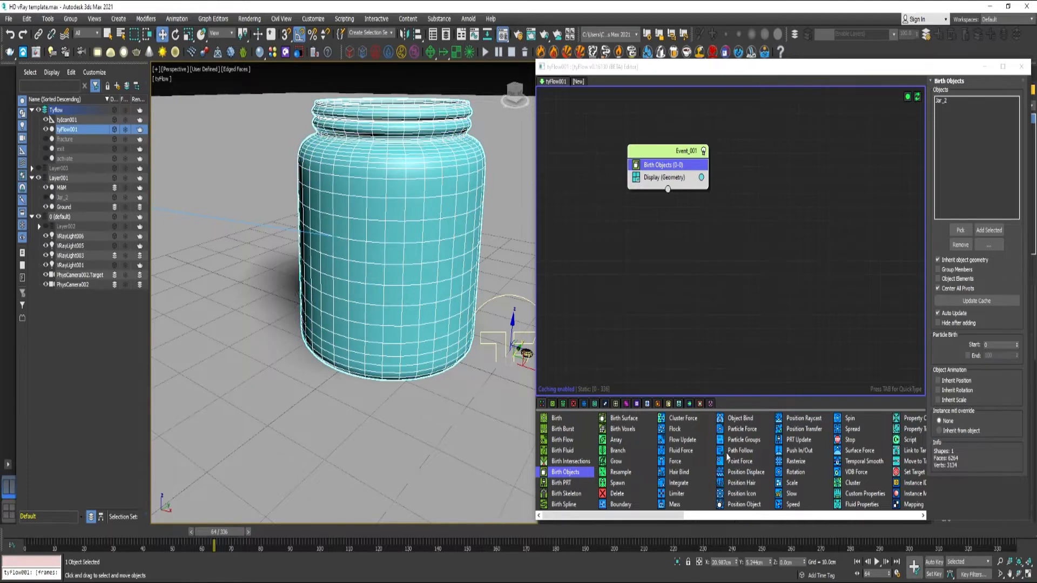
Add a PhysX Shape and a PhysX Switch set to Kinematic to the first event.
scroll(727, 456, down, 3)
scroll(728, 456, down, 3)
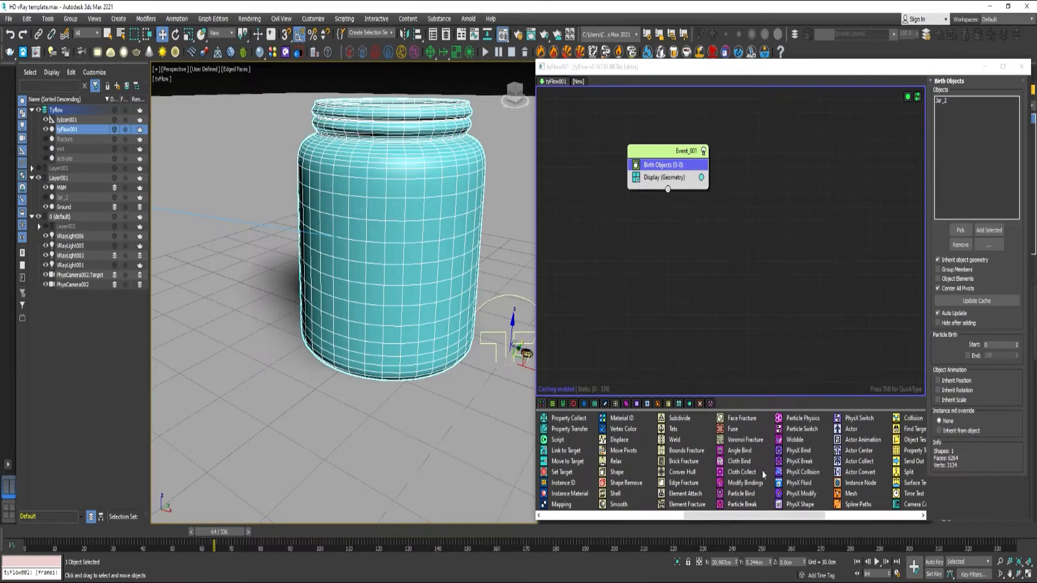
drag(799, 505, 685, 187)
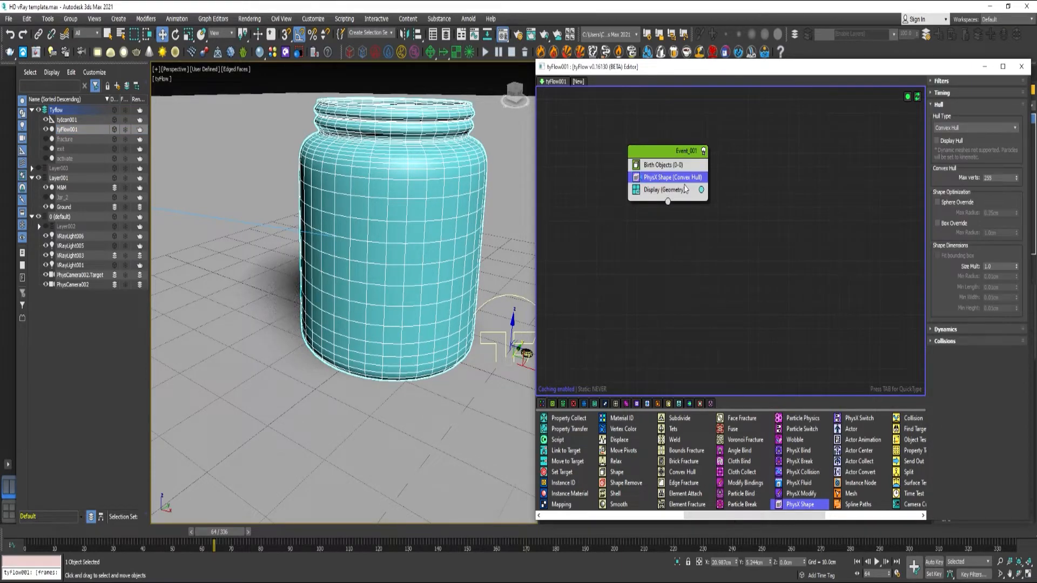
drag(854, 419, 669, 201)
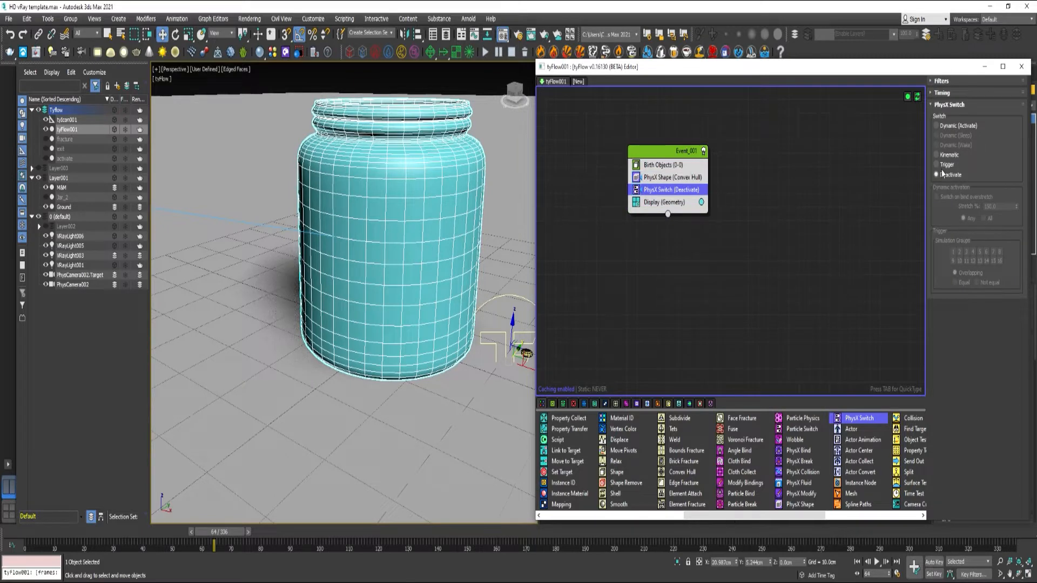
click(938, 155)
Add a Surface Test to the first event, using the activate object and a Shape radius distance.
scroll(709, 496, right, 3)
drag(740, 483, 664, 198)
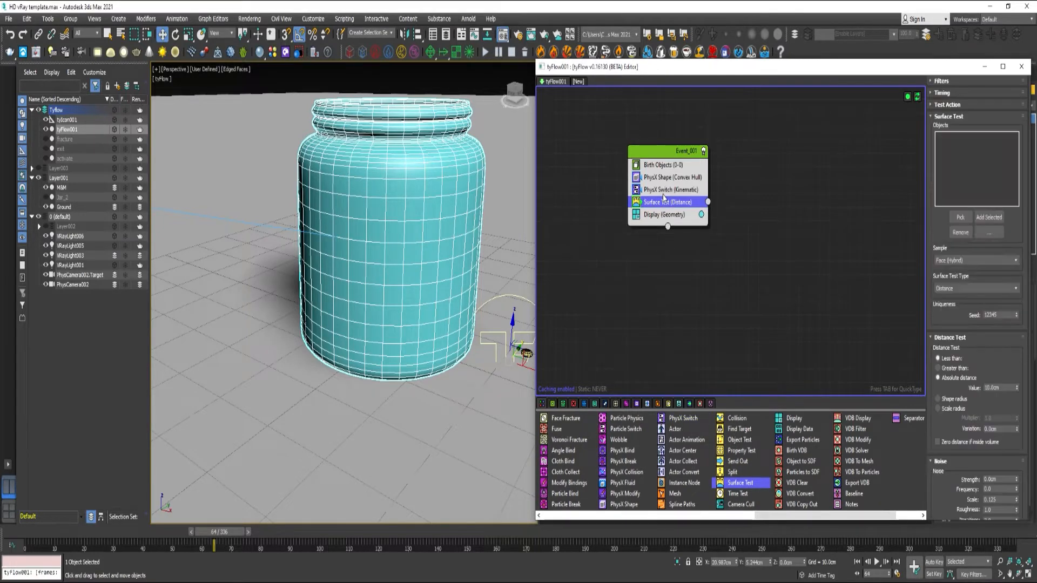
click(960, 217)
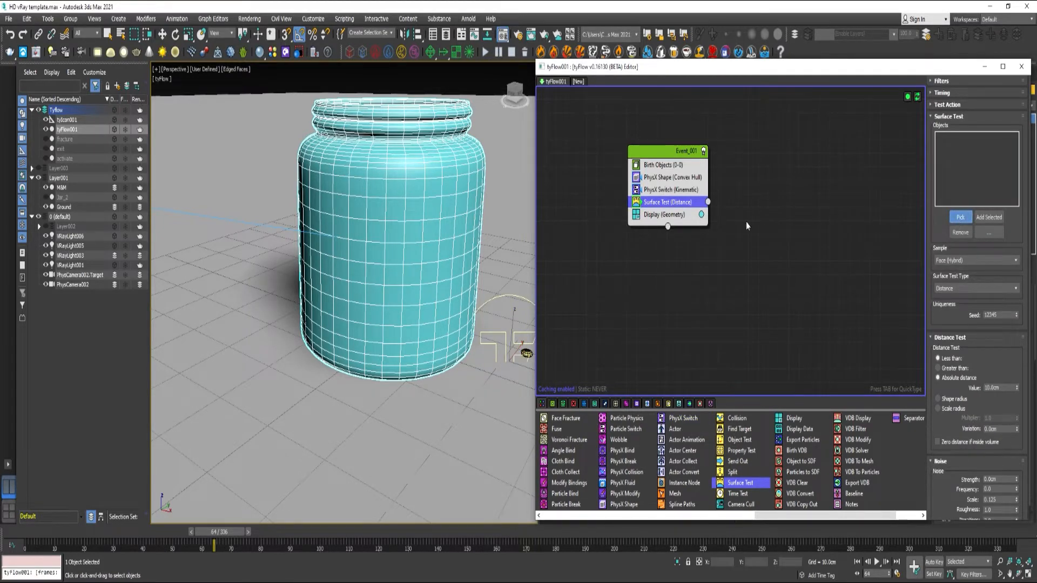
click(65, 159)
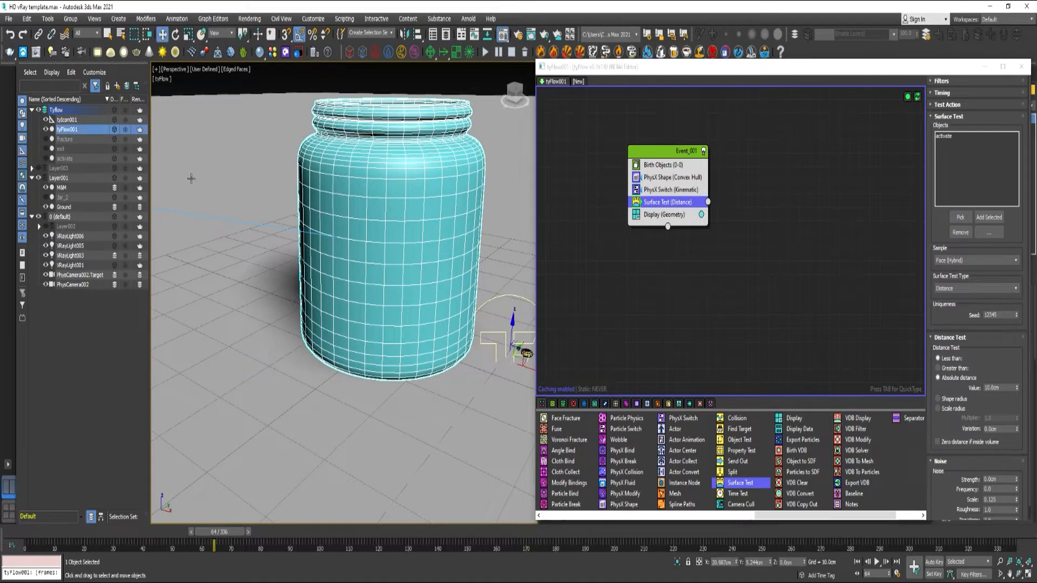
click(938, 399)
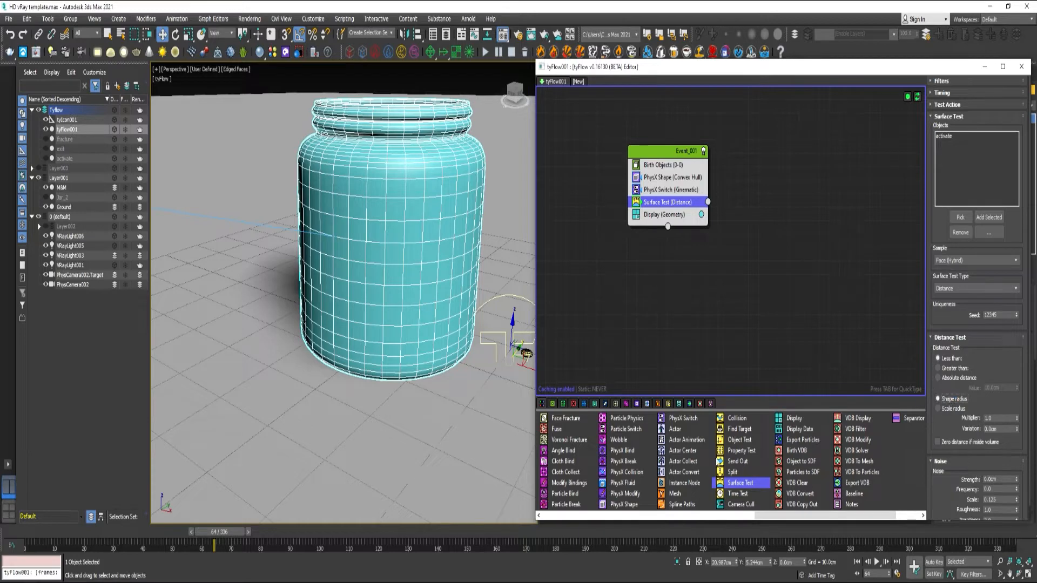
Connect the Surface Test to a new Voronoi Fracture event with 75 points and check the fractured jar at frame 83.
scroll(661, 501, up, 3)
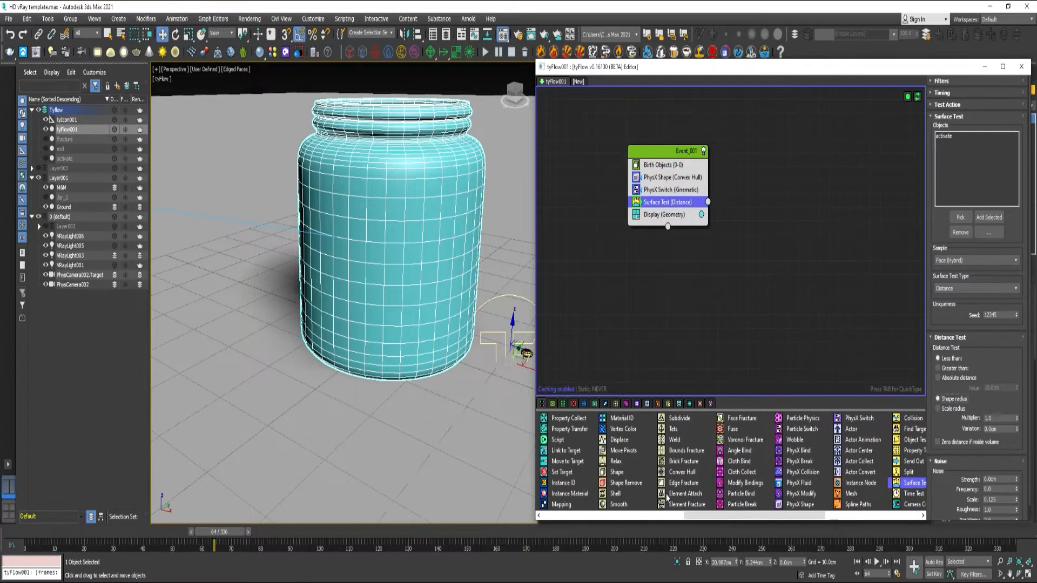
drag(739, 440, 711, 201)
drag(785, 236, 745, 229)
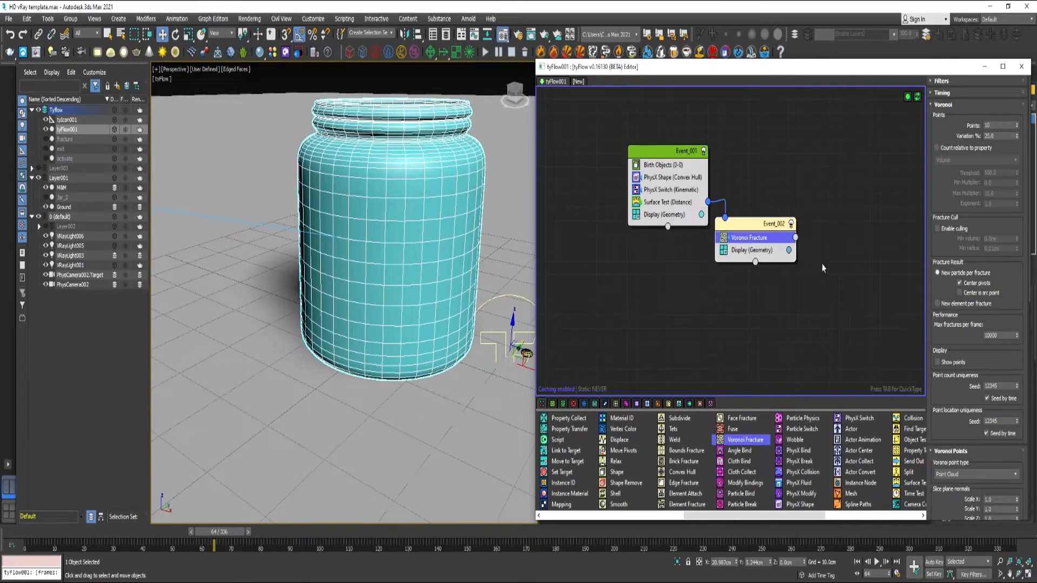
click(995, 126)
scroll(789, 477, right, 3)
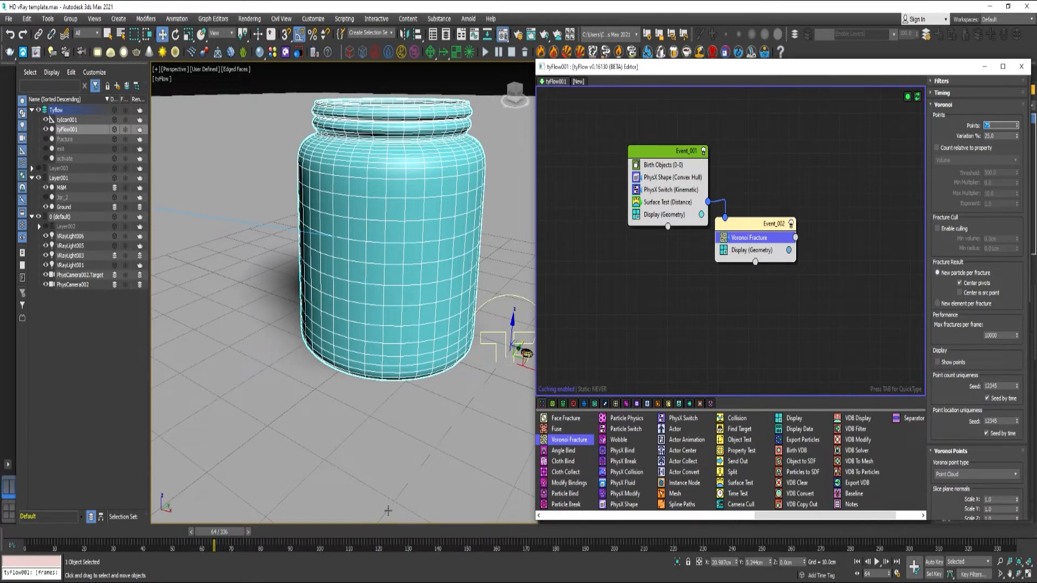
drag(215, 532, 269, 537)
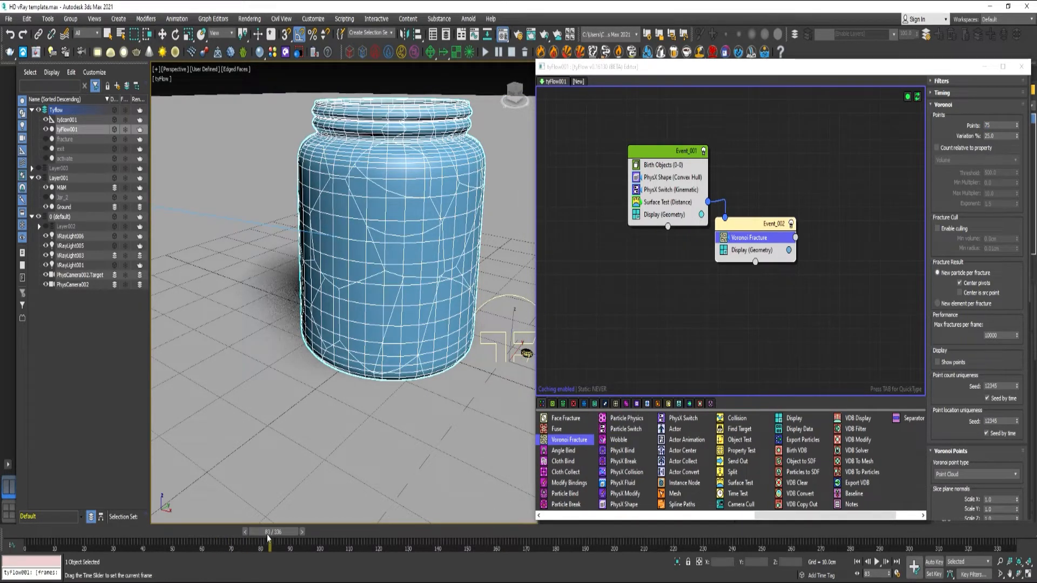
Add a Surface Test to the second event, using the fracture object as its test surface.
click(740, 483)
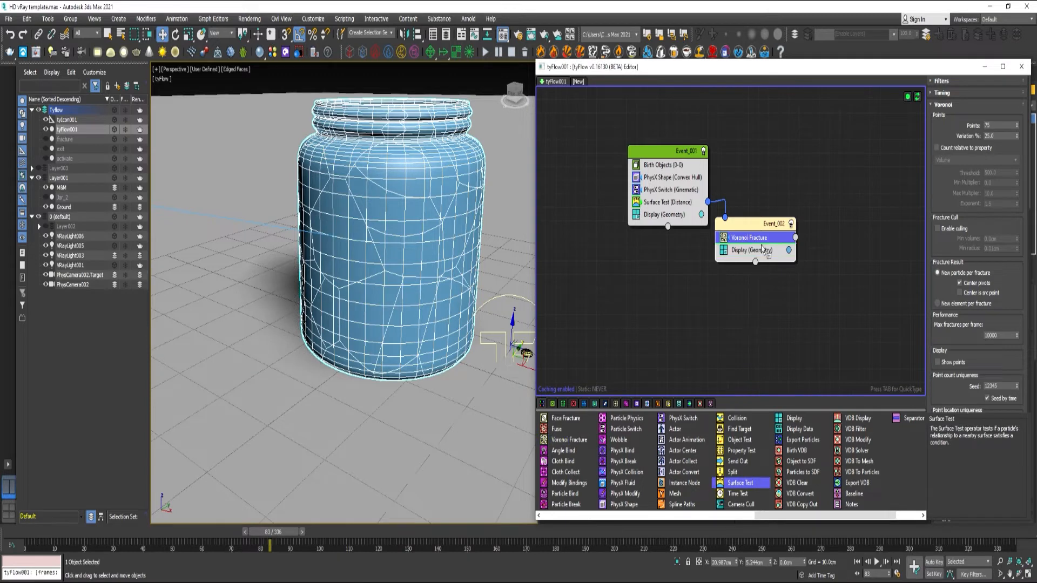
drag(762, 248, 762, 249)
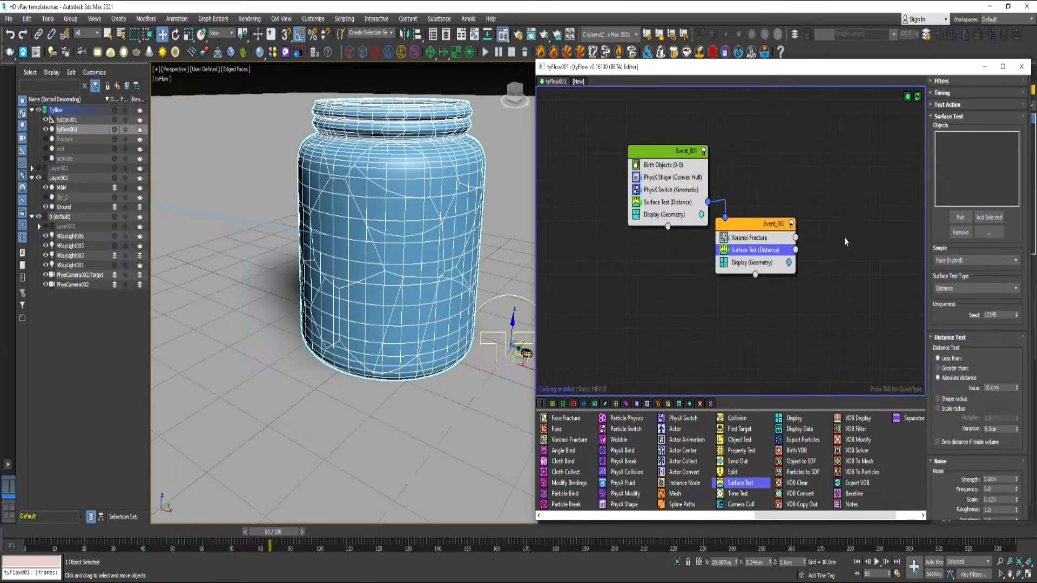
click(960, 217)
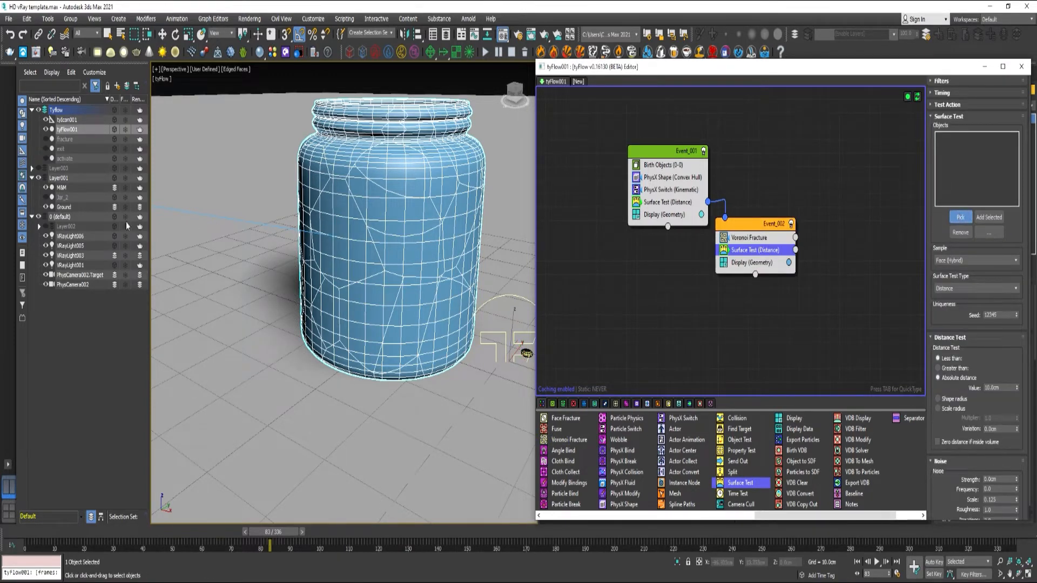
click(63, 141)
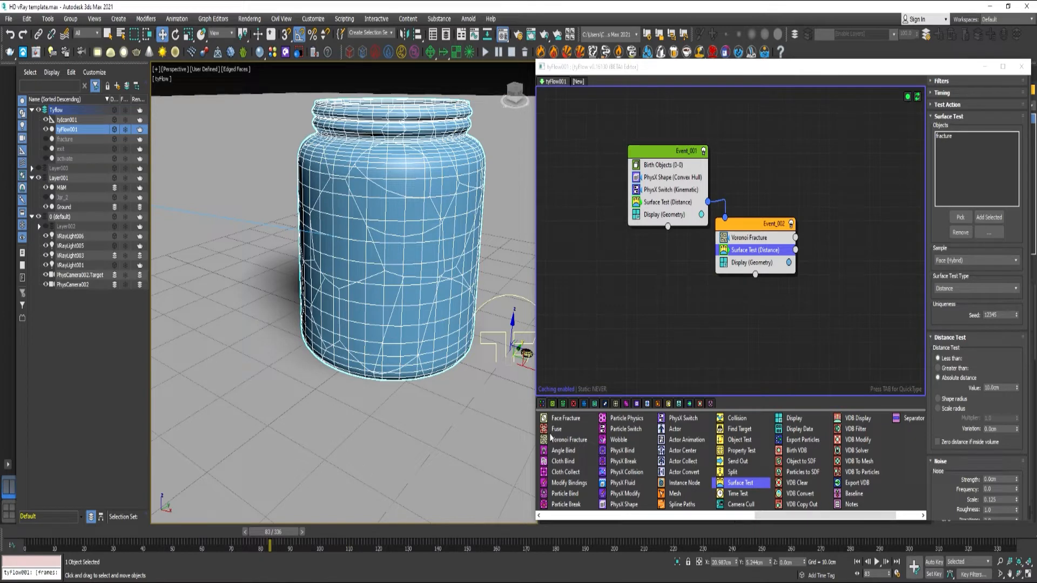
Add a second Voronoi Fracture as a new event and connect it to the second event's Surface Test.
drag(561, 442, 796, 250)
click(851, 316)
drag(852, 303, 837, 286)
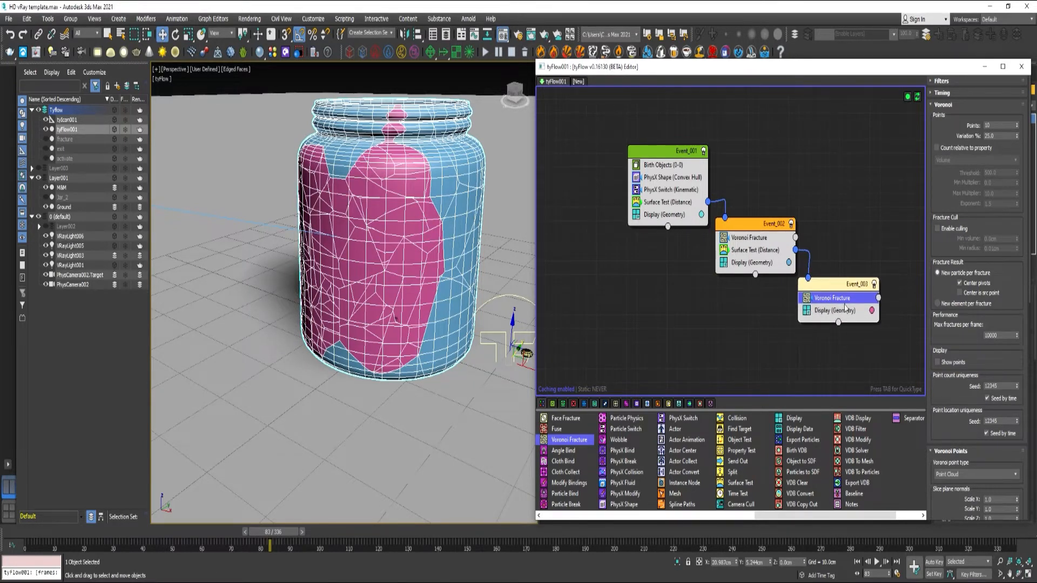
Add a PhysX Shape as a fourth event and link the second Voronoi Fracture's output to it.
drag(619, 506, 903, 344)
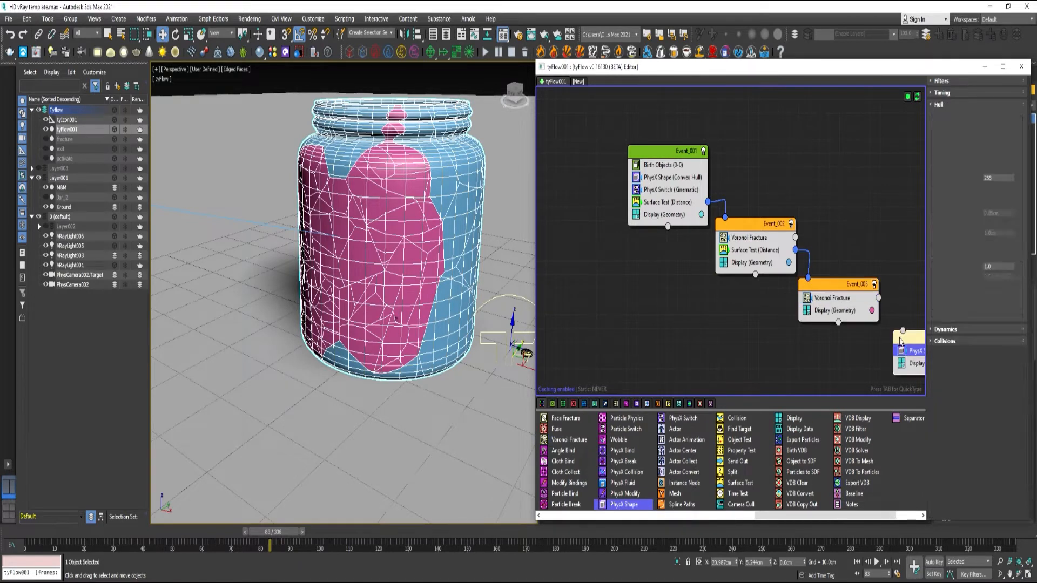
middle_drag(904, 344, 811, 297)
drag(815, 288, 791, 255)
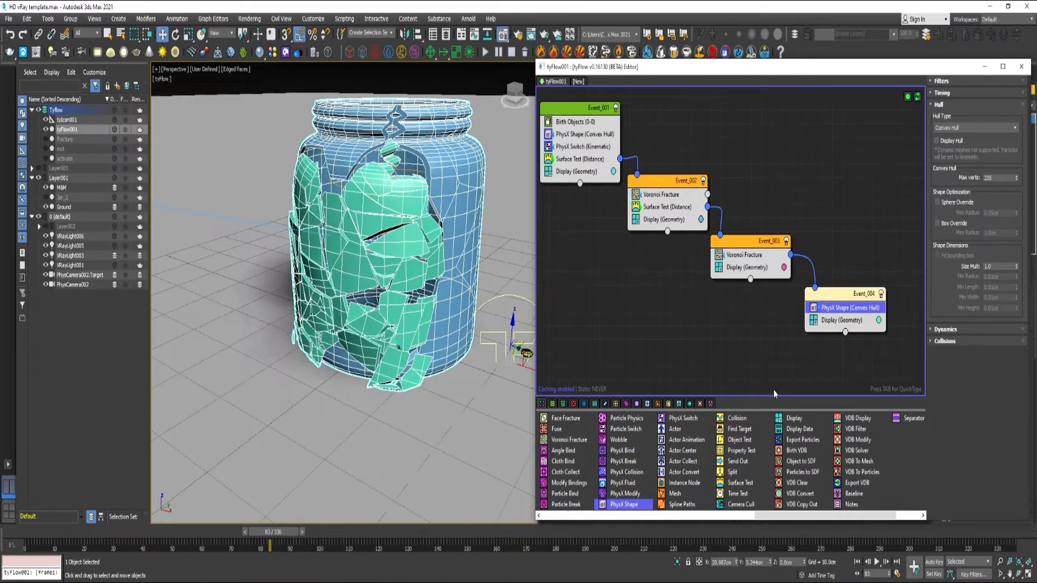
Add a PhysX Collision to the fourth event with the fracture object as its collider.
drag(632, 473, 849, 320)
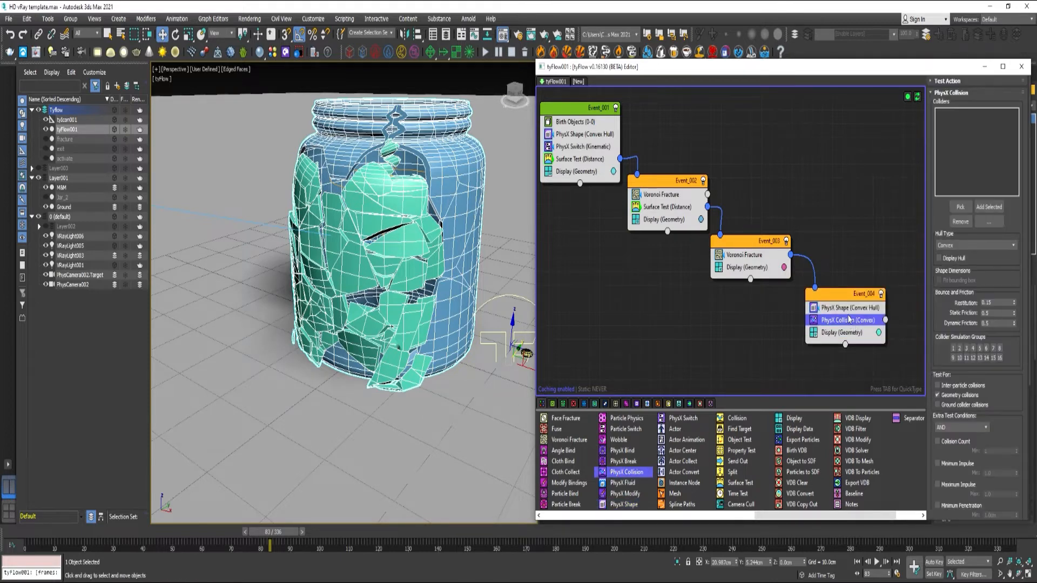
click(957, 210)
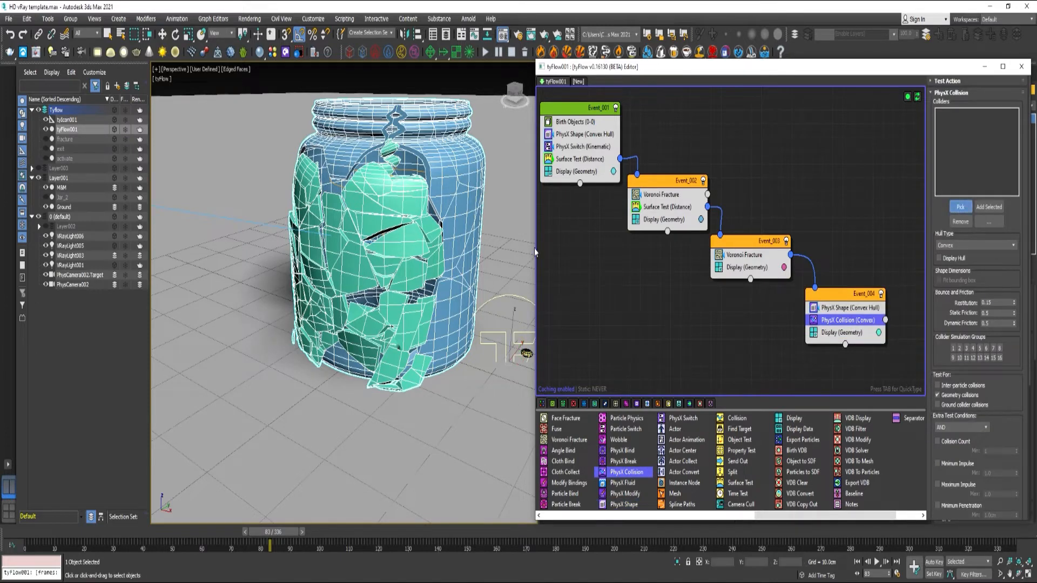
click(65, 140)
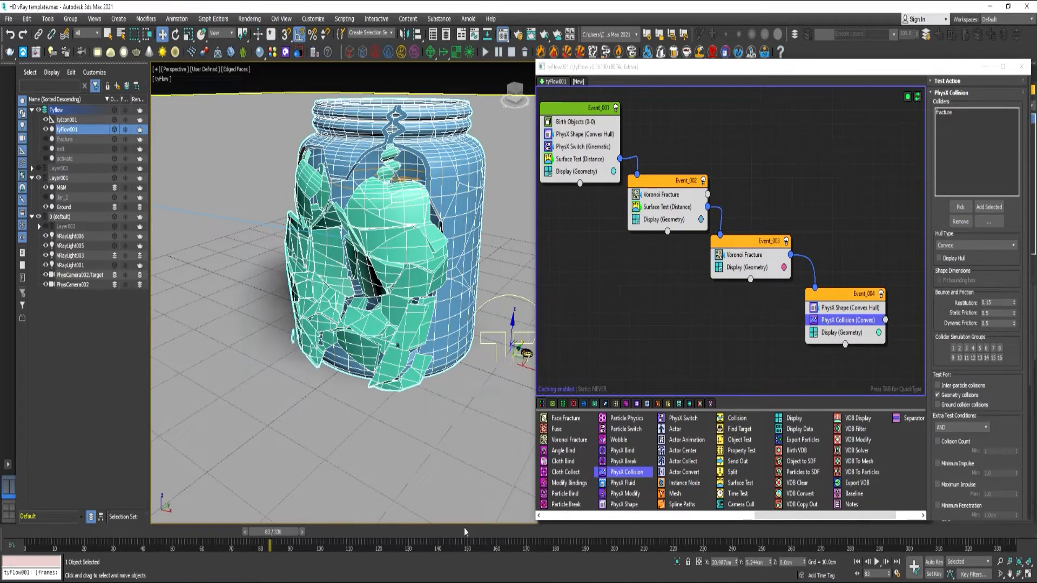
Set the distance value of the second event's Surface Test to 8 cm.
mouse_move(280, 535)
mouse_down()
mouse_move(322, 538)
mouse_move(270, 536)
mouse_up()
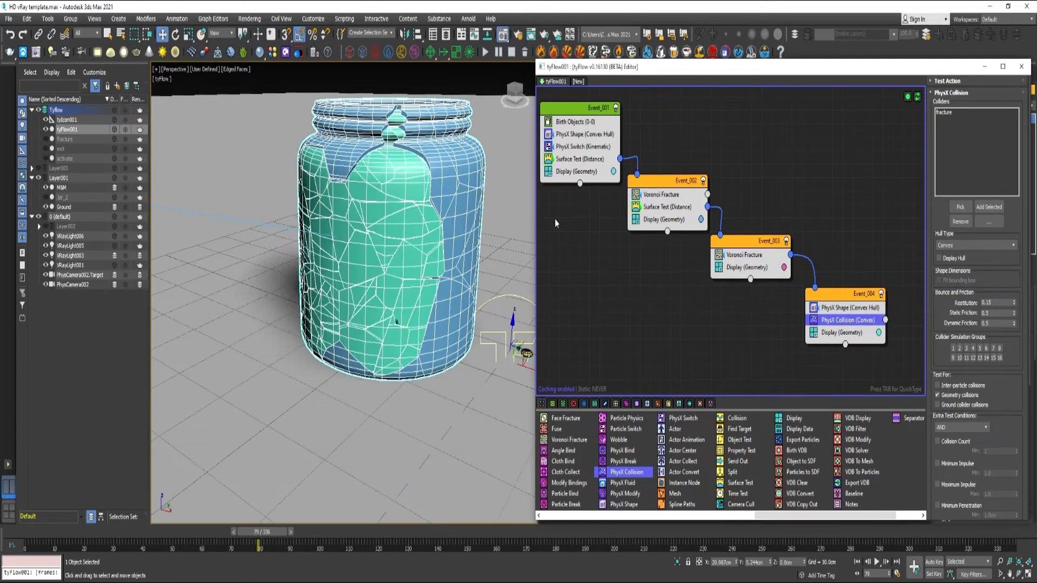
click(389, 153)
click(668, 208)
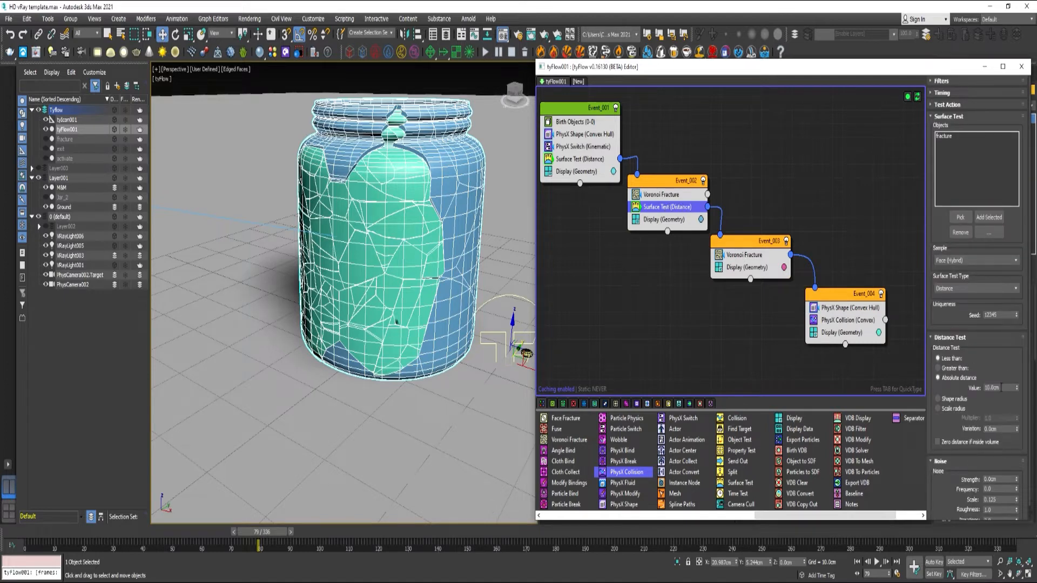
double_click(1000, 388)
text(8)
key(Return)
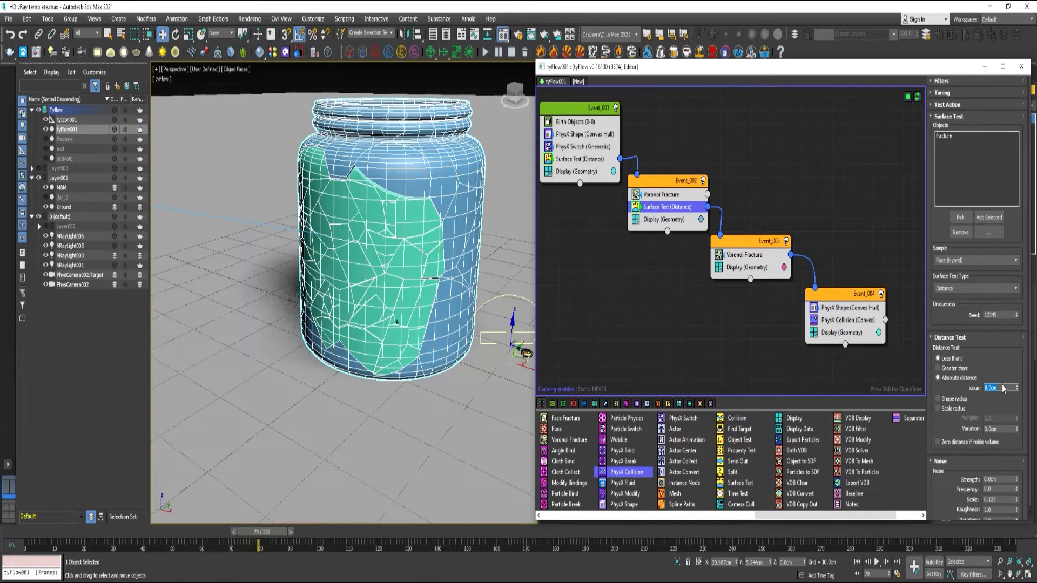
Rename the first event as Jar.
click(598, 108)
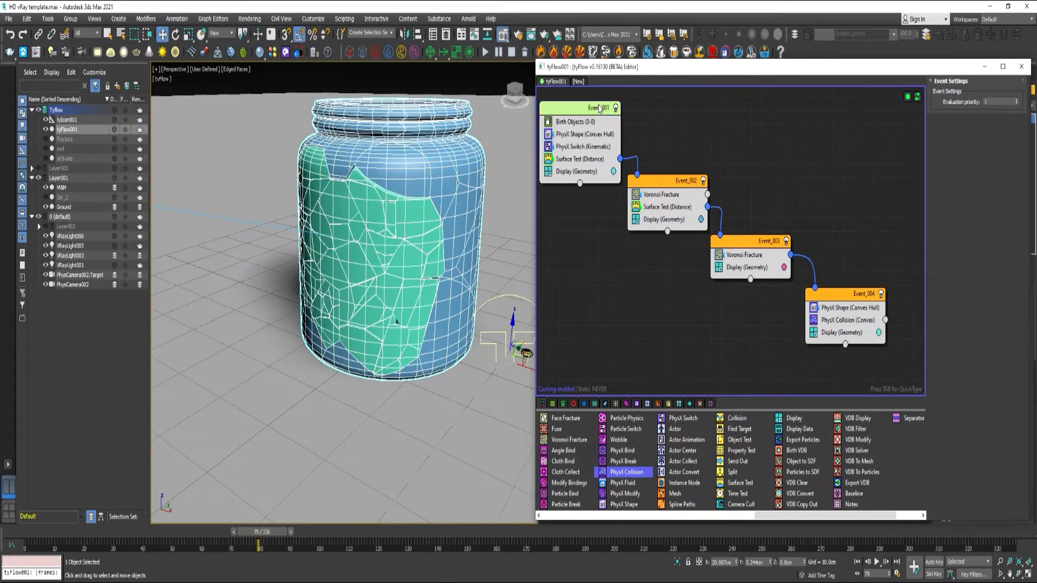
right_click(599, 108)
click(615, 159)
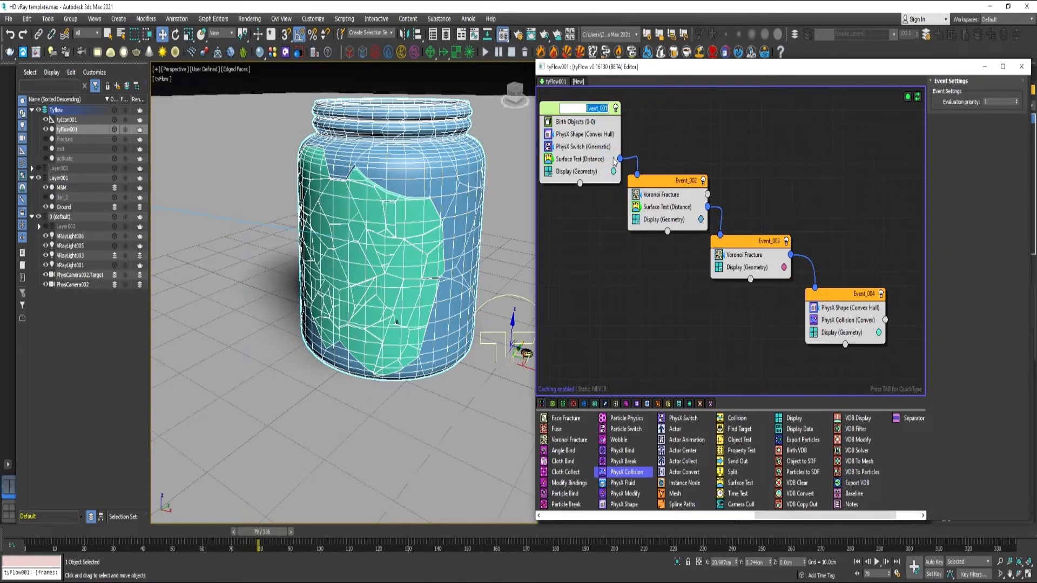
text(Jar)
key(Return)
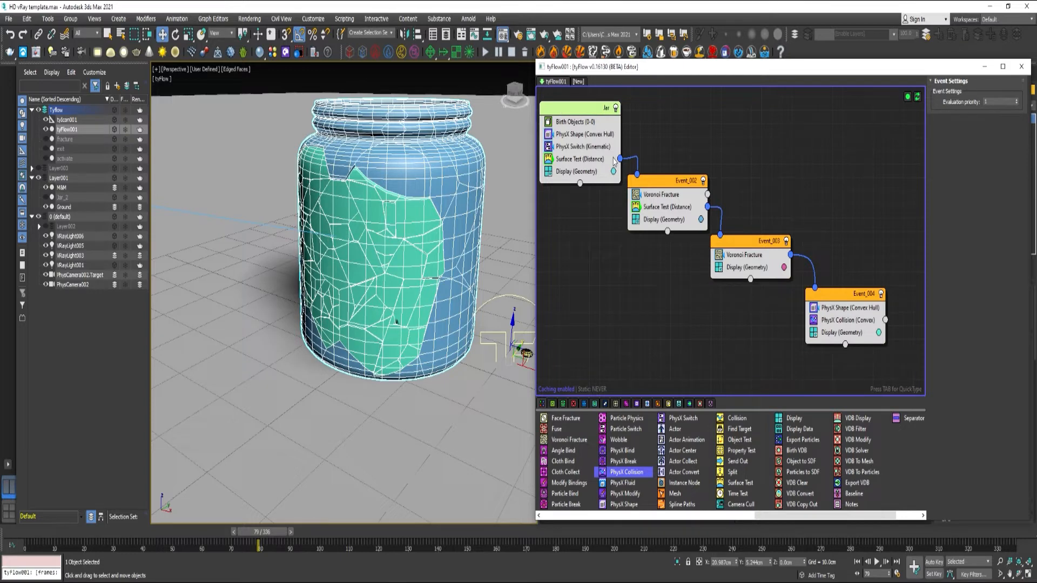
Make room beside the Jar event in the graph and move the third and fourth events slightly higher.
middle_drag(632, 156, 745, 148)
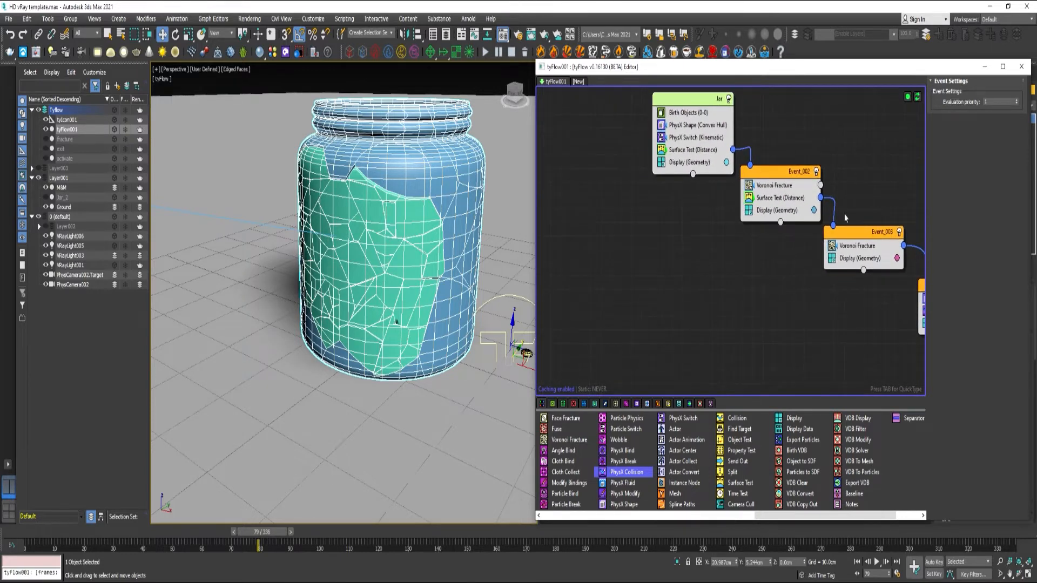
drag(854, 238, 862, 227)
drag(923, 285, 923, 252)
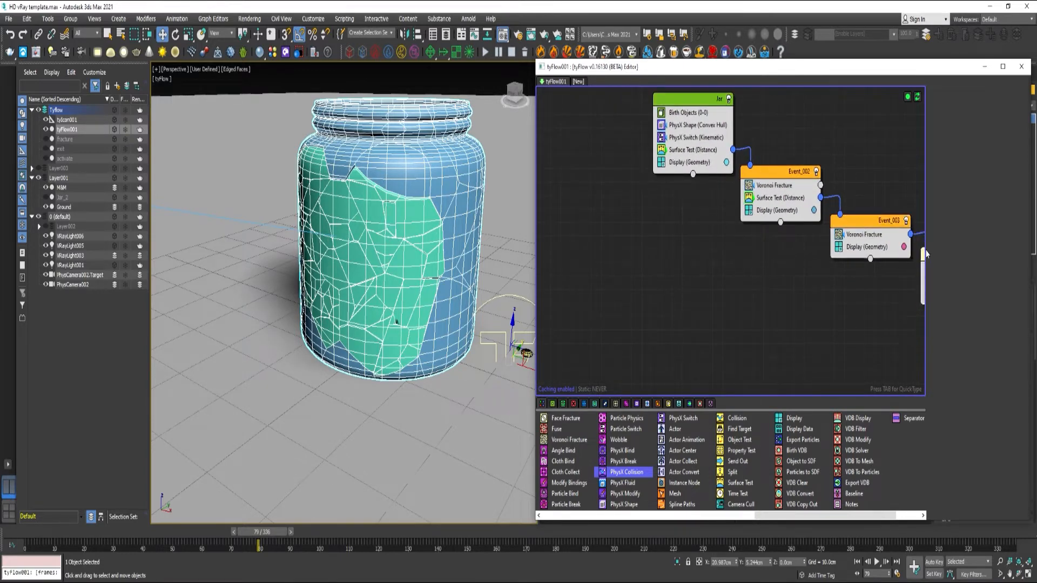
Add a Birth operator as a new separate event, ending at frame 30 with a total of 2000 particles.
scroll(575, 437, left, 5)
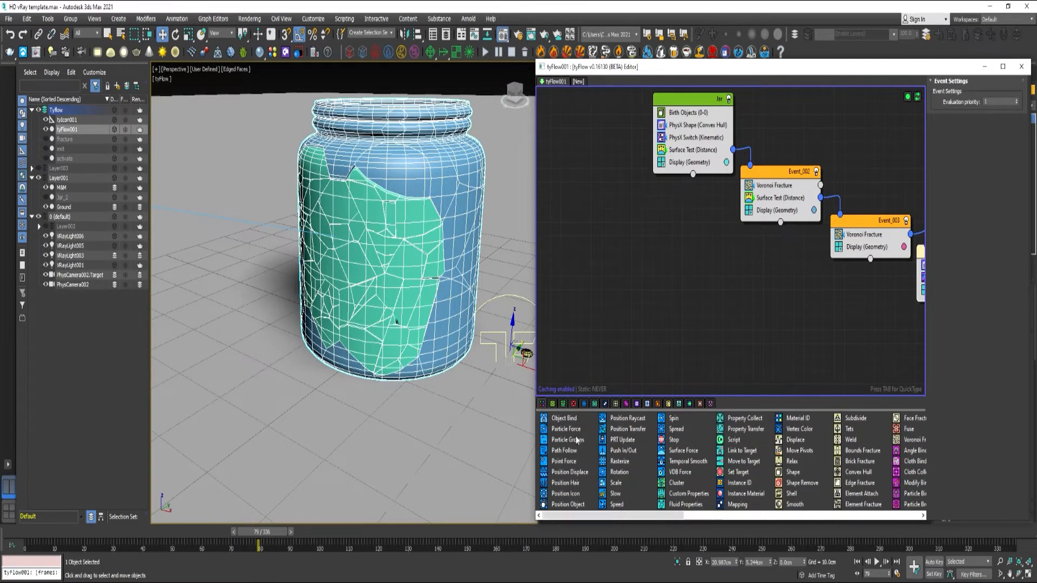
drag(555, 422, 569, 162)
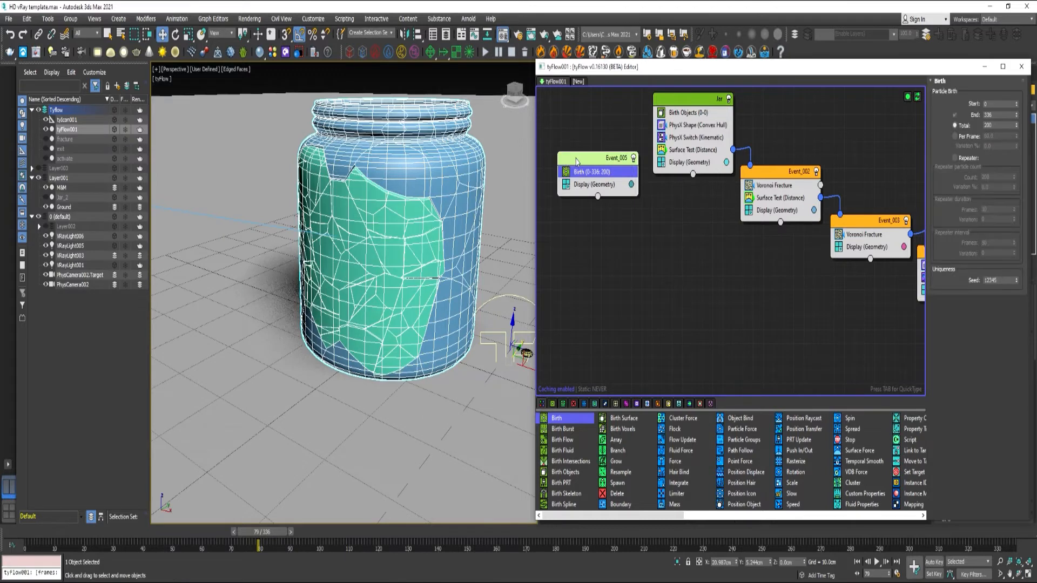
double_click(999, 115)
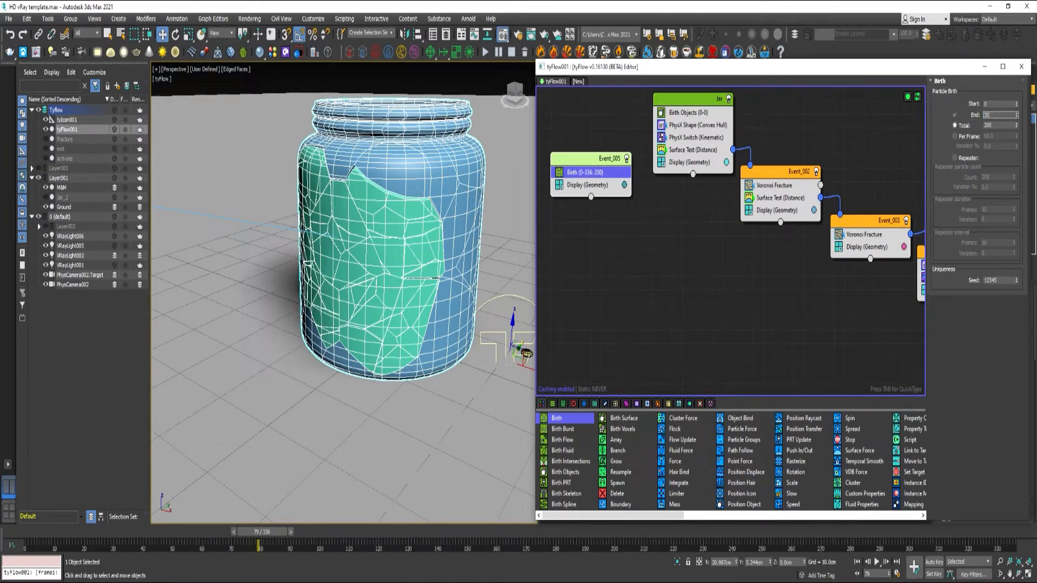
text(30)
key(Tab)
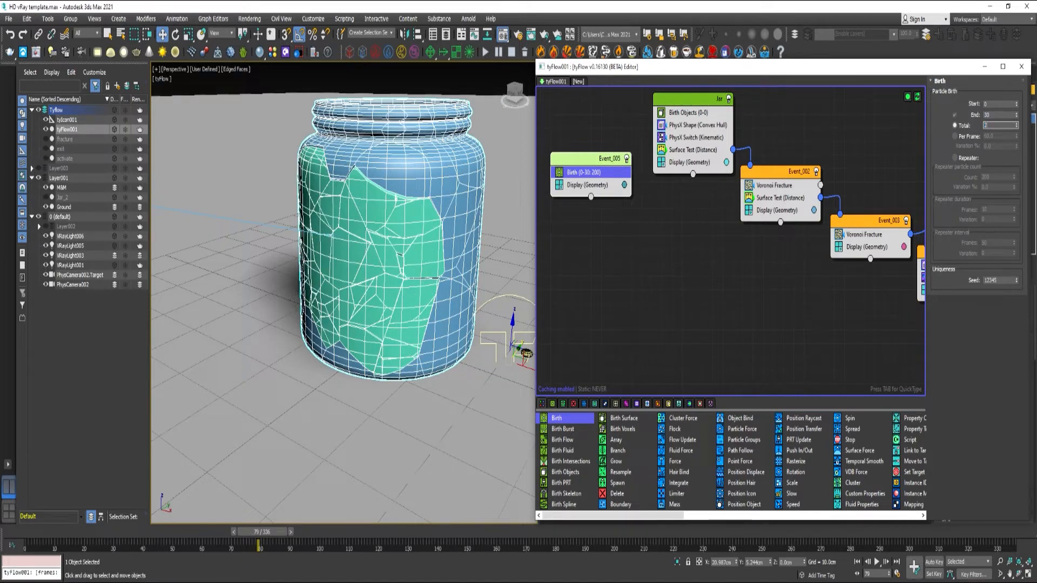
text(000)
key(Return)
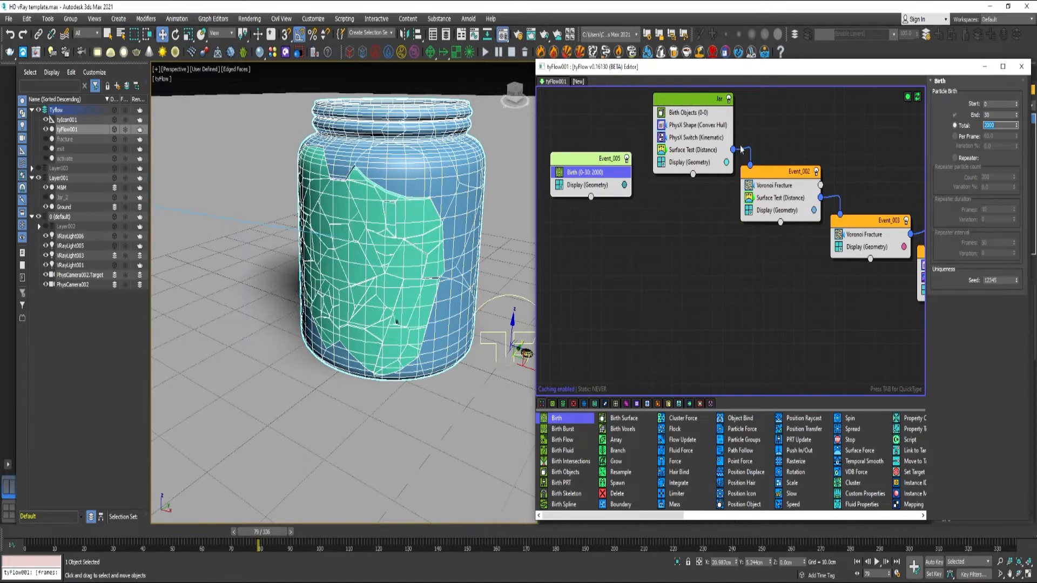
Disable the Jar event and add a Position Icon operator using tyIcon001 to the new Birth event.
click(728, 99)
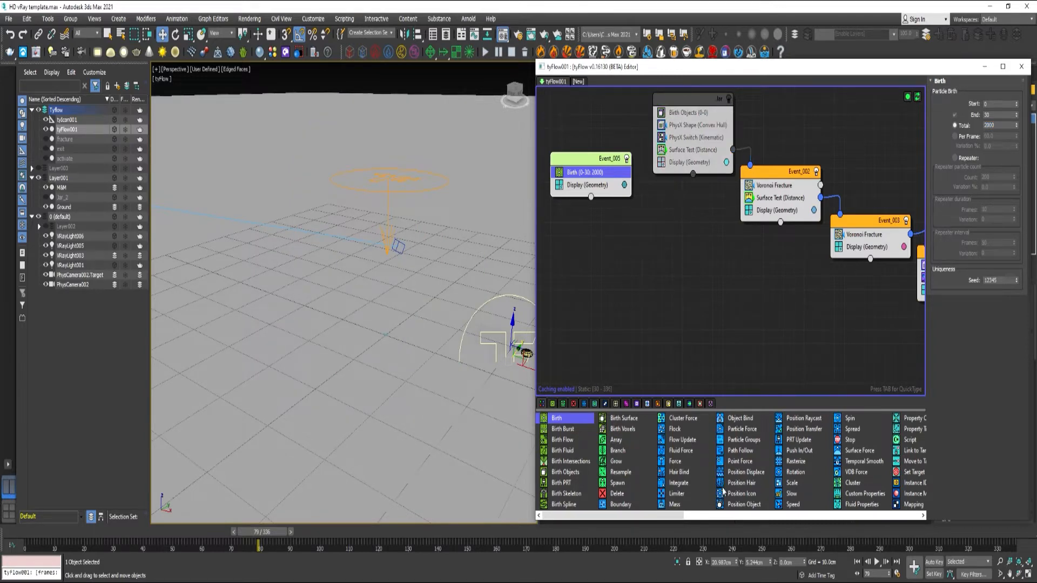
drag(732, 499, 587, 185)
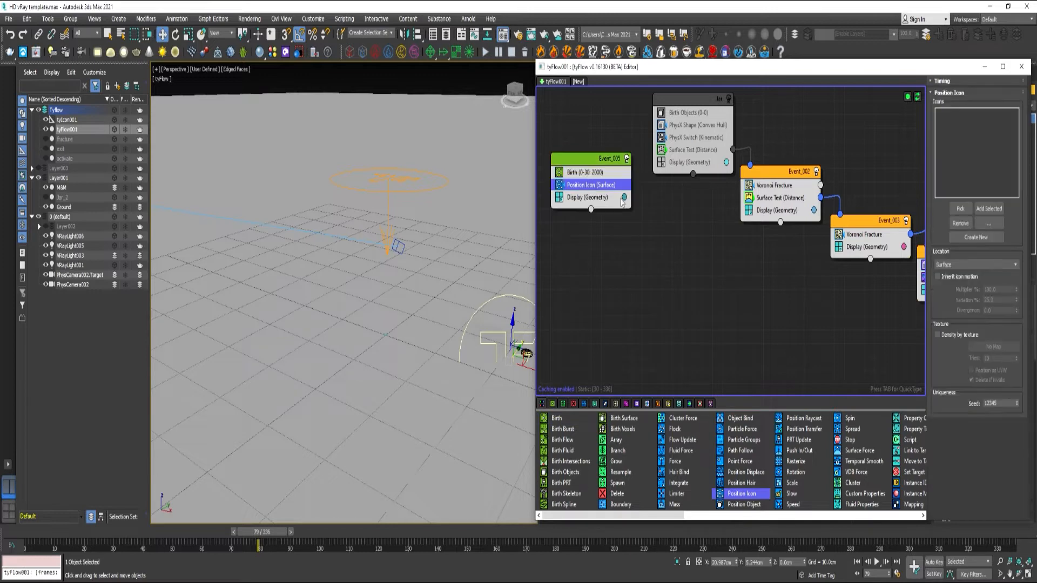
click(961, 208)
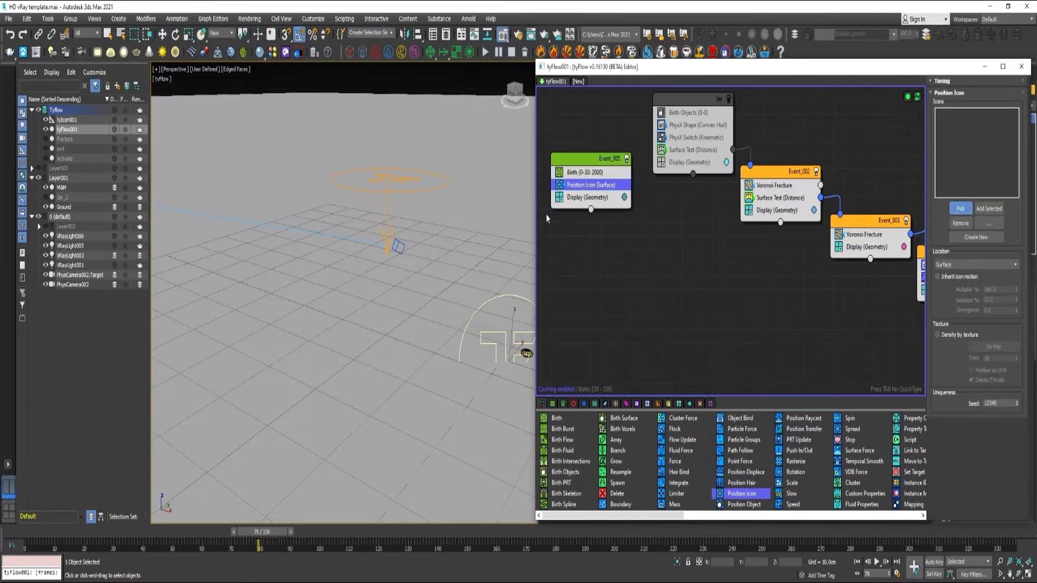
click(402, 190)
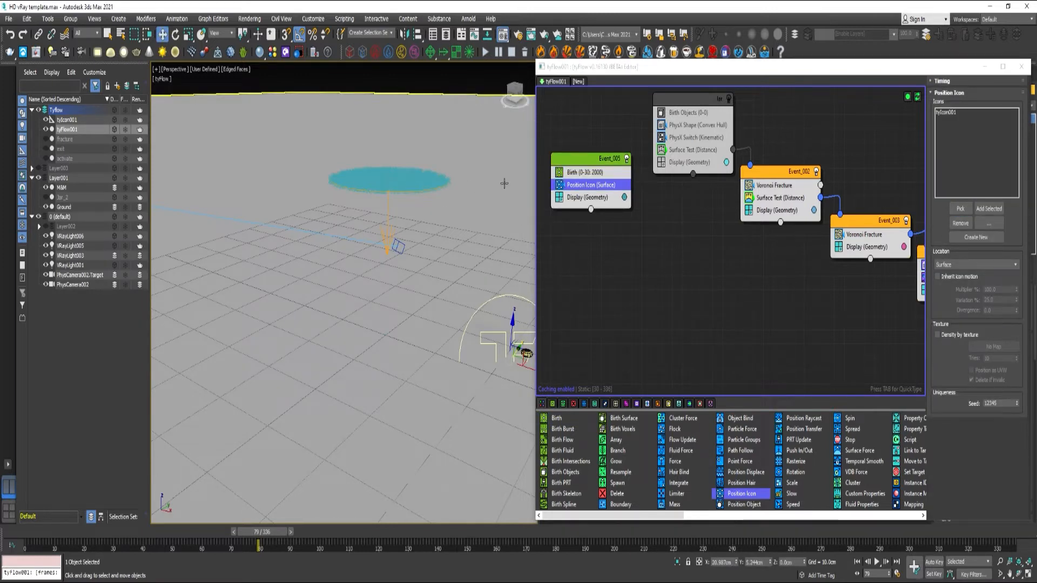
Add a Shape operator to the Birth event with the M&M object as its shape, removing the default Triangle.
scroll(745, 446, right, 3)
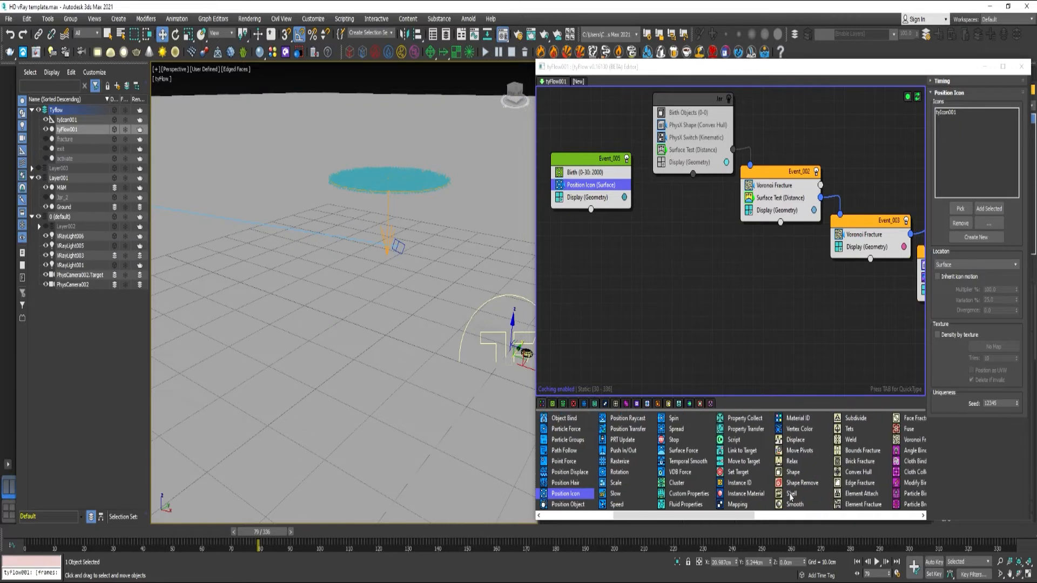
drag(793, 475, 591, 205)
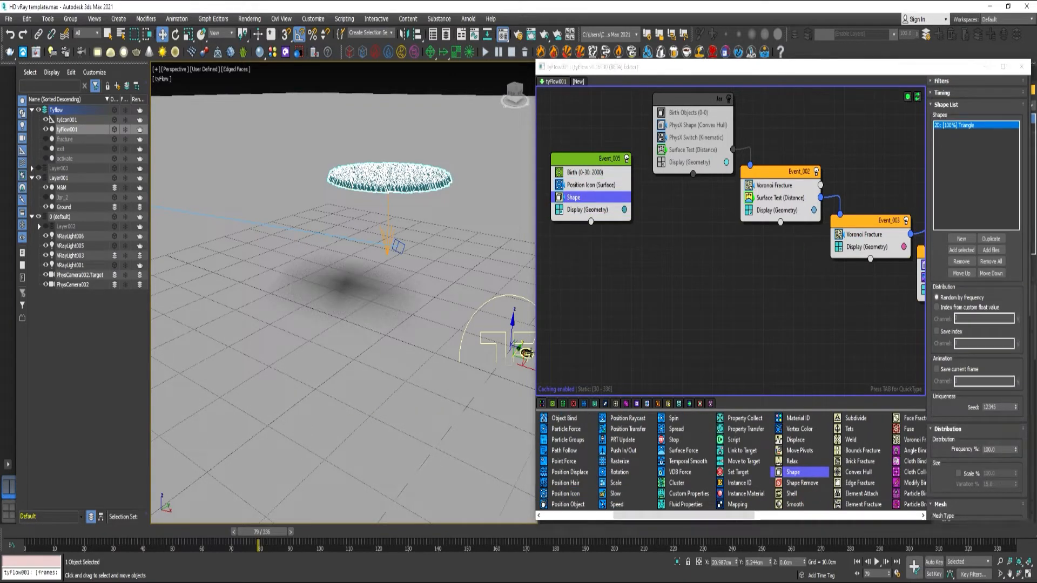
click(961, 250)
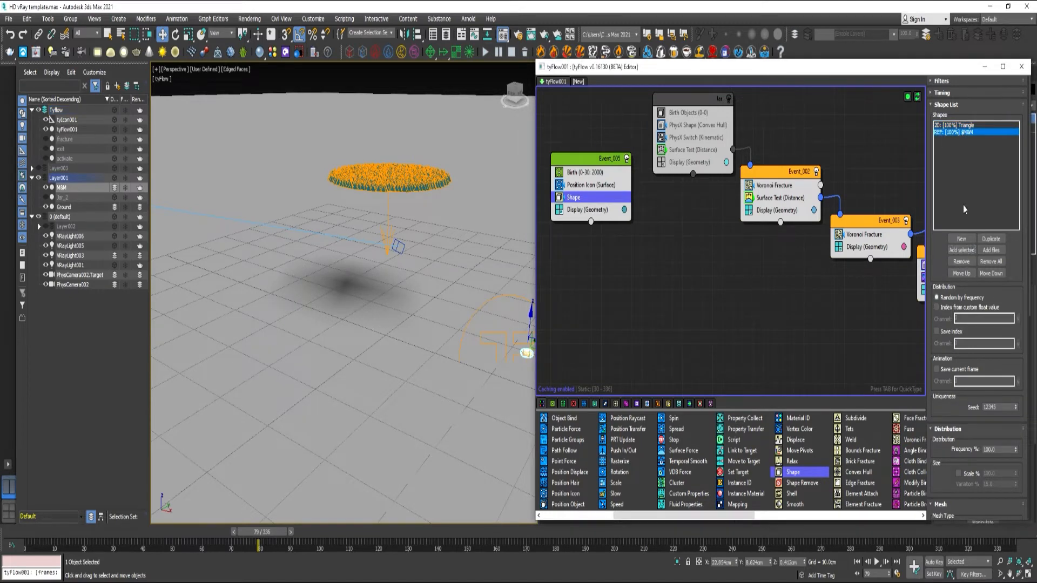
click(966, 125)
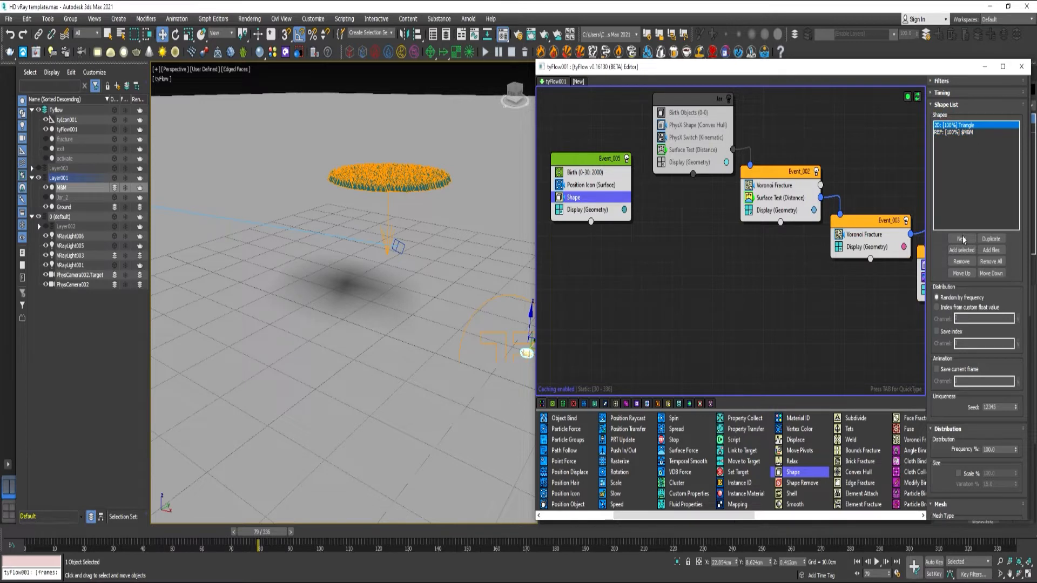
click(961, 261)
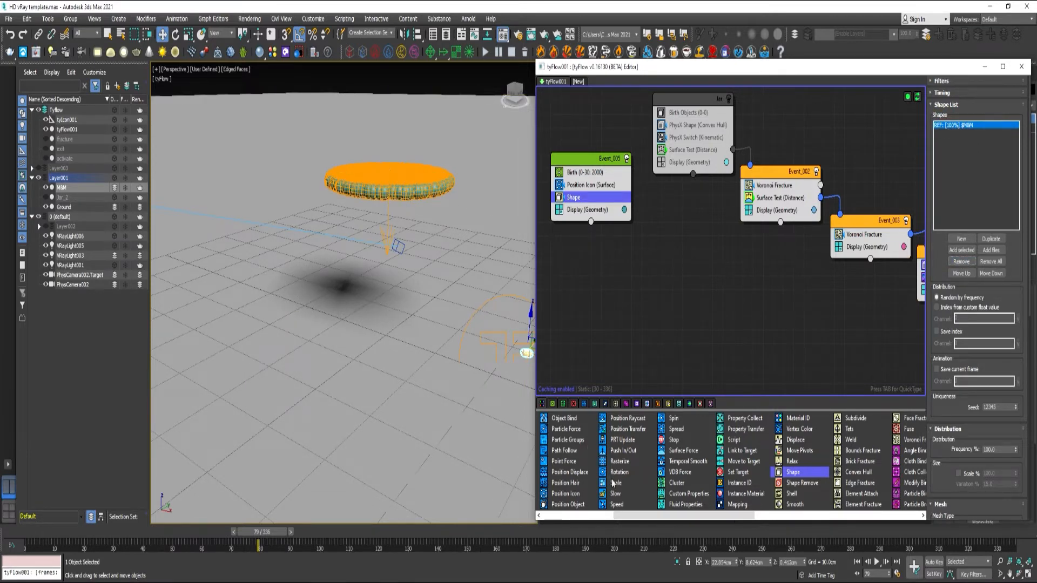
Add a Scale operator with only the Z scale set to 45% and a Random 3D Rotation to the Birth event.
drag(614, 483, 601, 225)
click(961, 174)
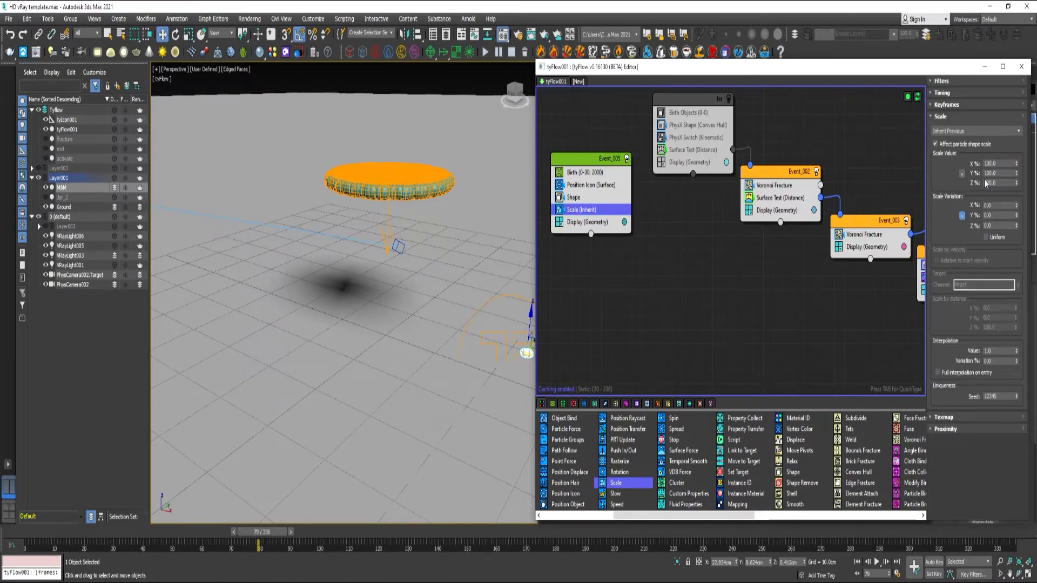
drag(1006, 183, 949, 179)
text(45)
key(Return)
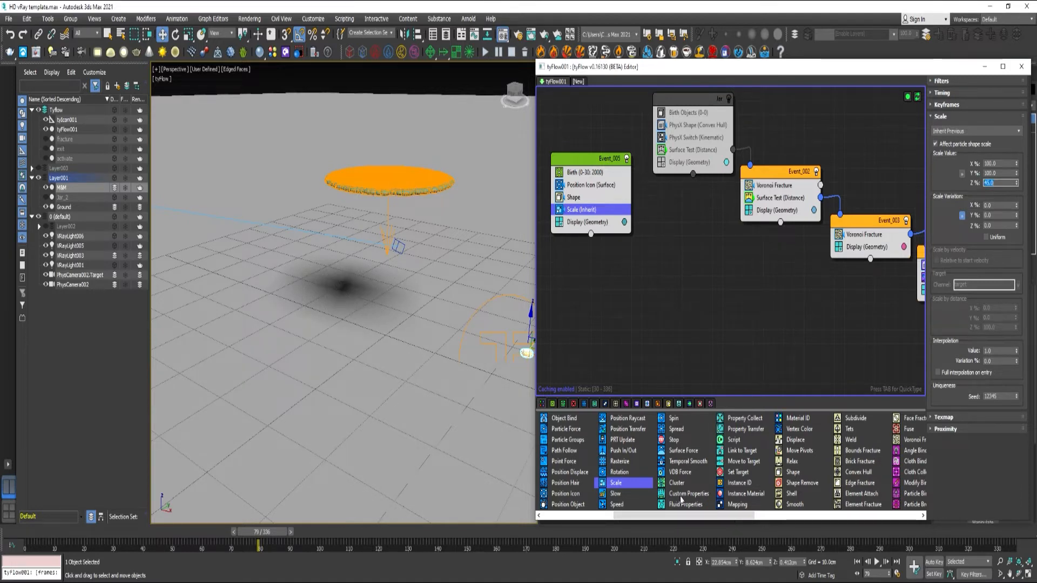
drag(620, 473, 586, 223)
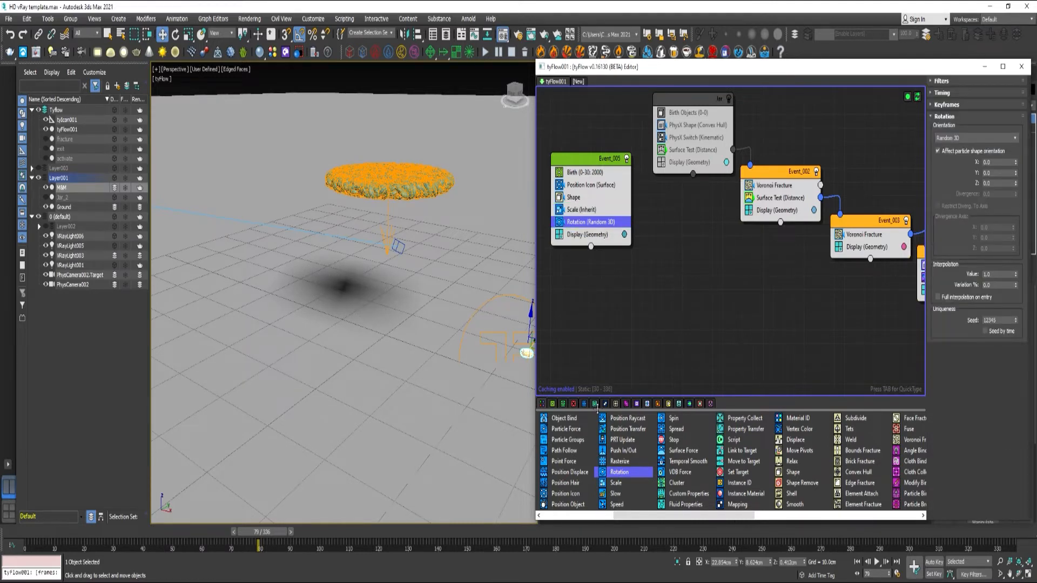
Add Particle Physics to the Birth event, disabling integration into the bind solver and making it affect Position.
scroll(861, 486, down, 3)
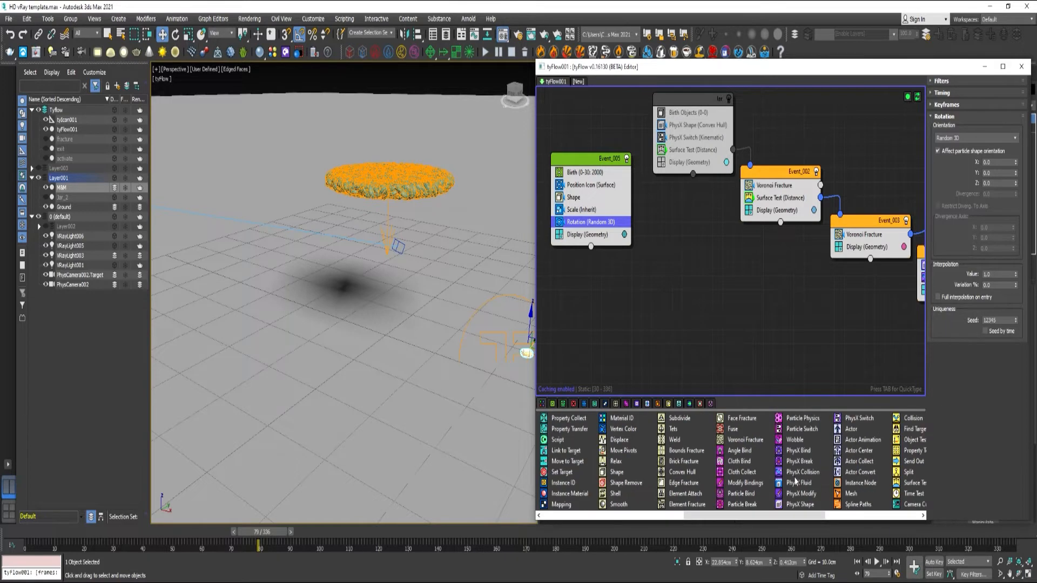
drag(799, 418, 610, 234)
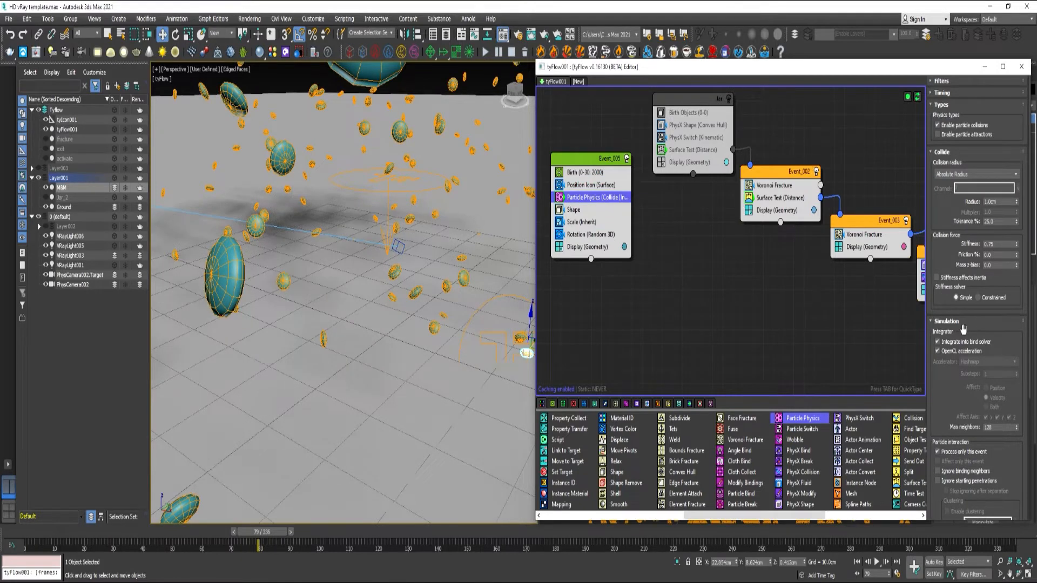
click(945, 343)
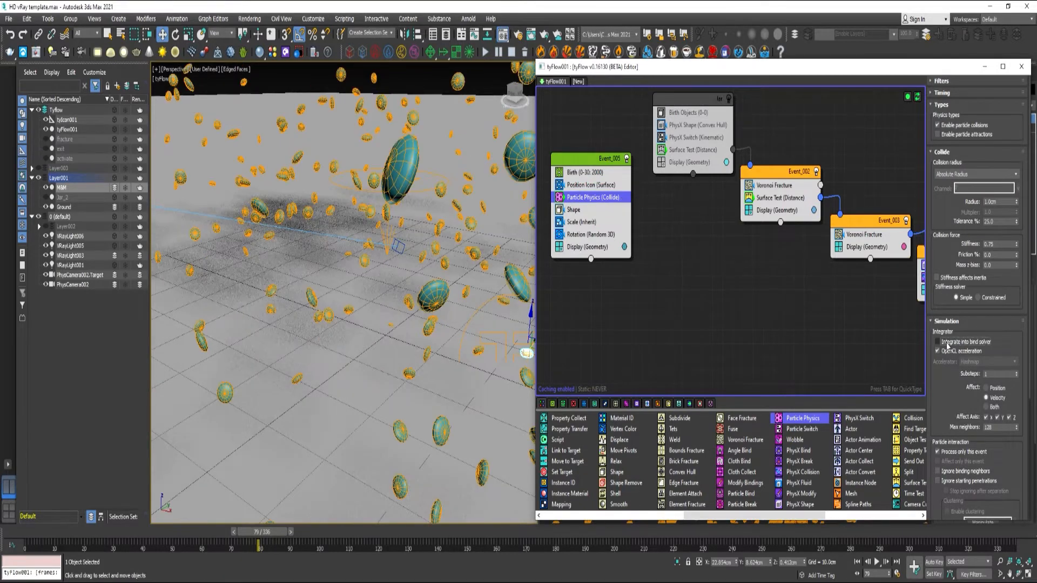
click(987, 389)
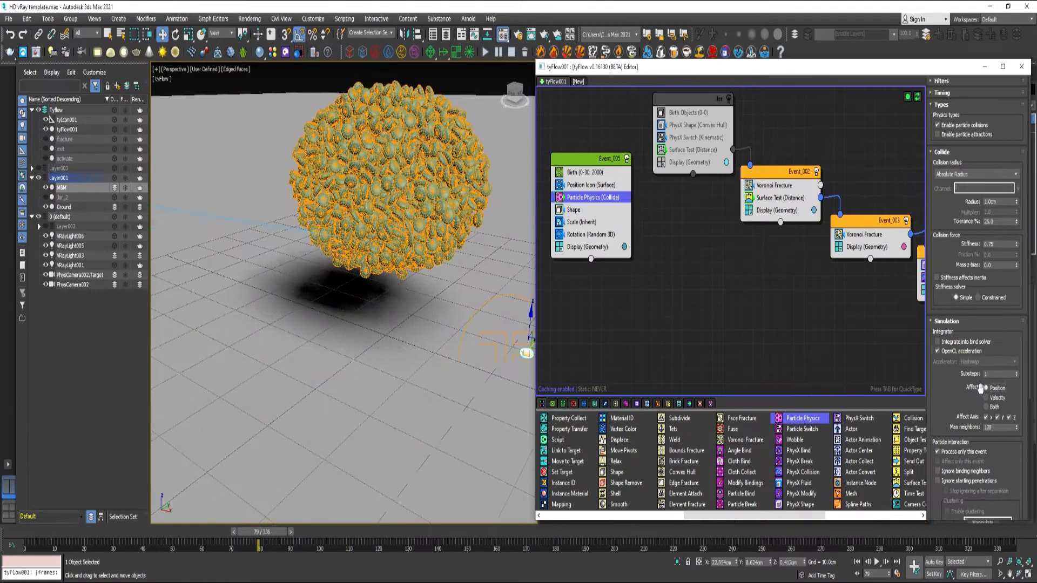
Add a Speed operator to the Birth event, directed Along Icon Arrow with tyIcon001 as its icon.
scroll(735, 485, left, 3)
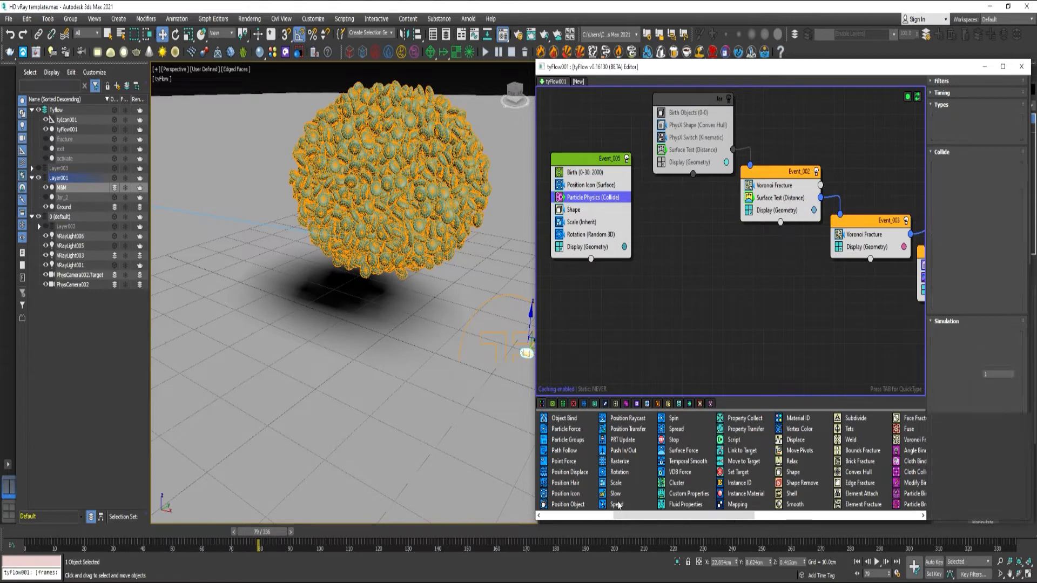
drag(616, 505, 582, 240)
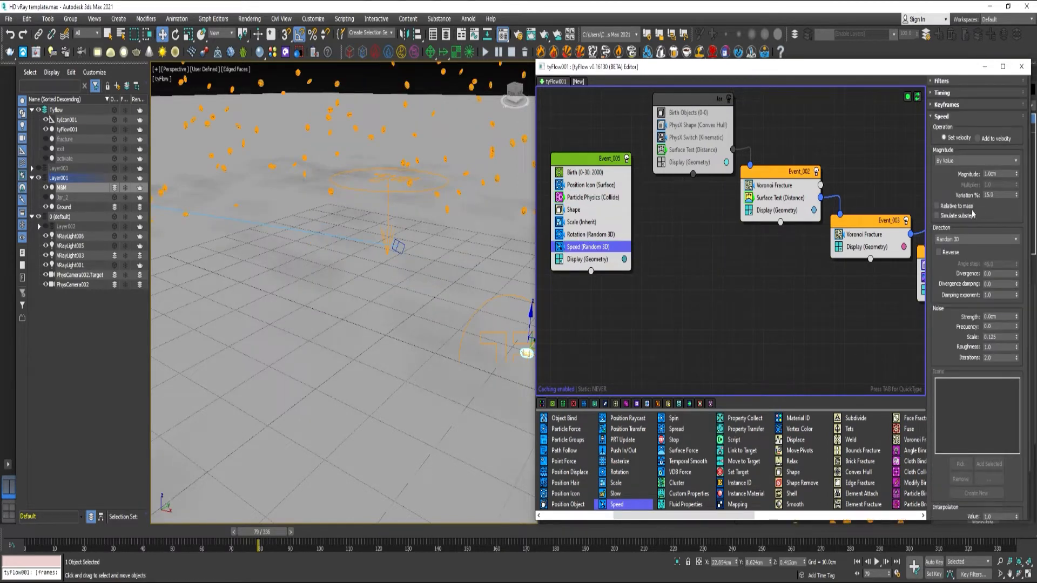
click(964, 242)
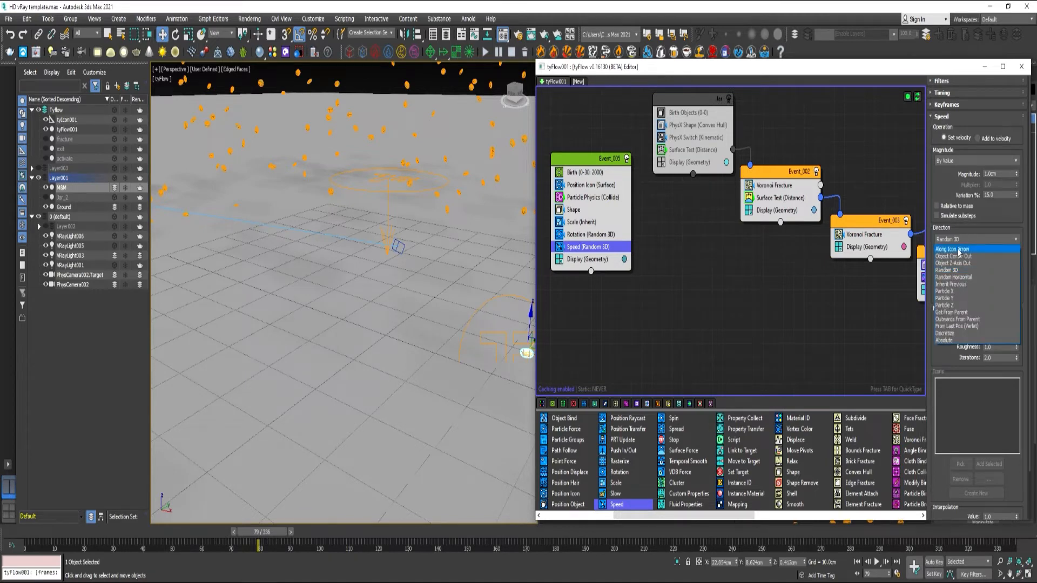
click(953, 250)
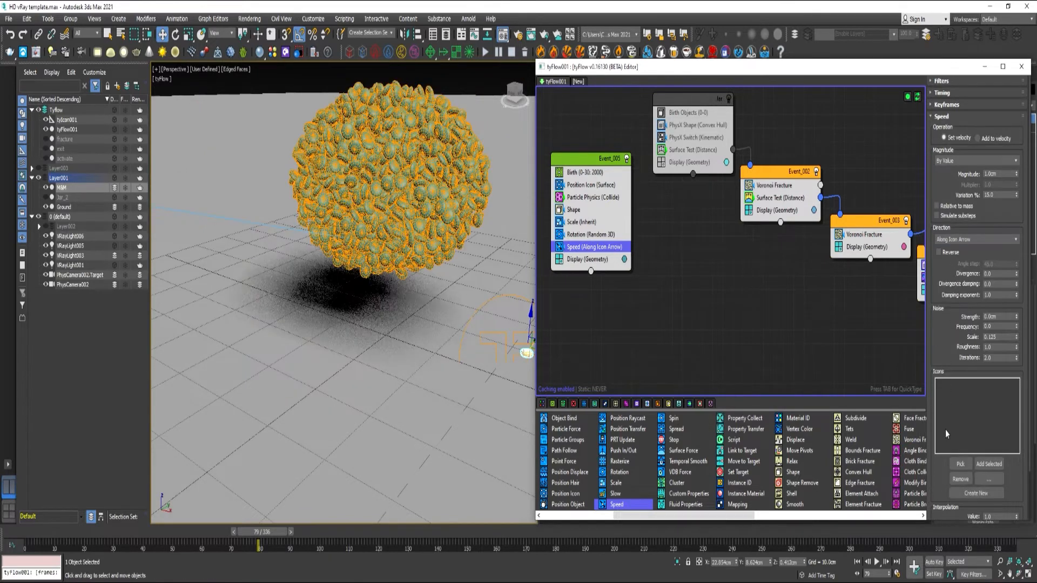
click(960, 464)
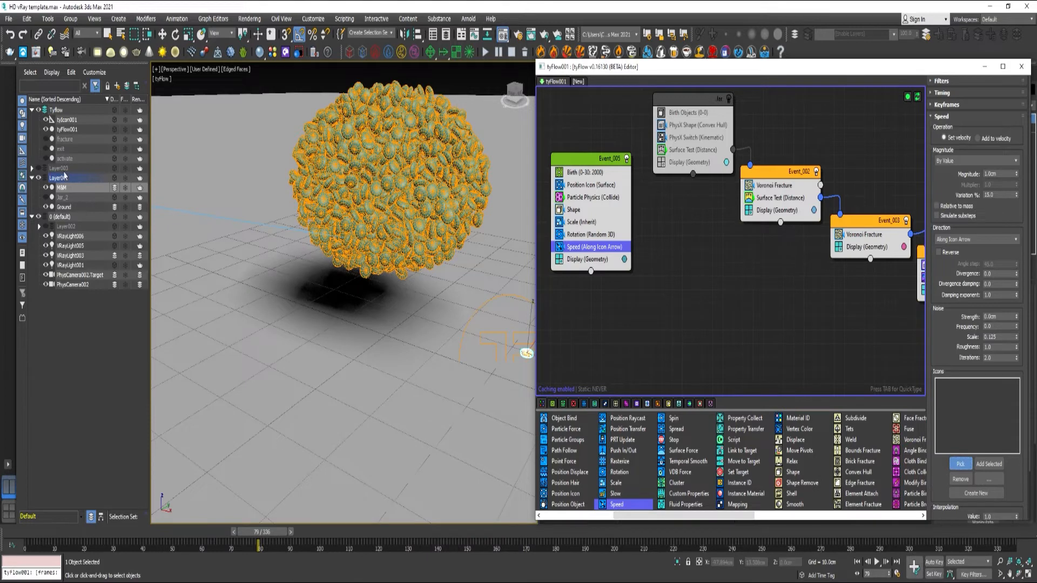
click(67, 119)
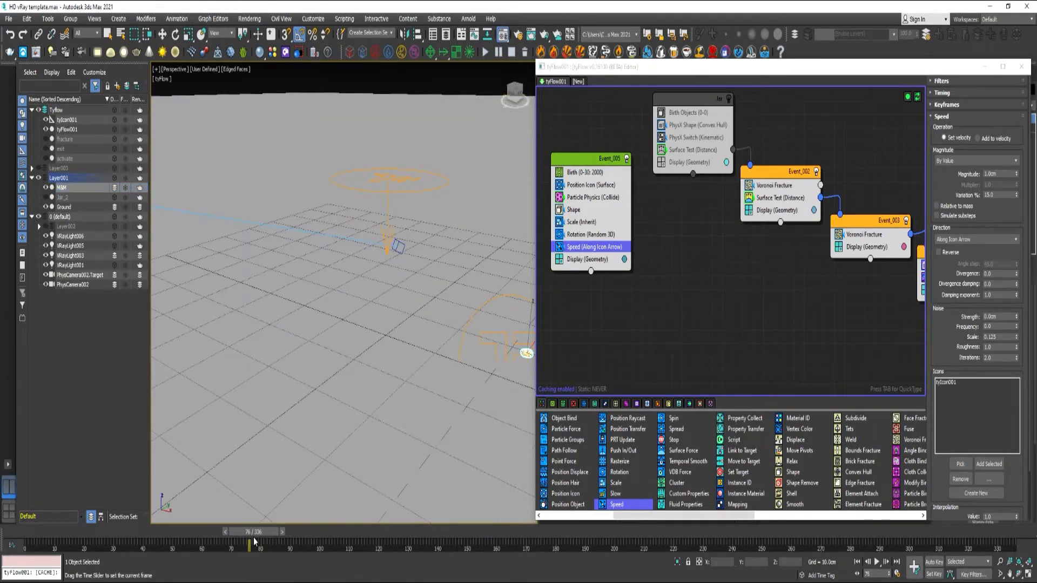
Add a Send Out operator to the candy Birth event and connect it to a new event holding a convex hull PhysX Shape.
drag(260, 542, 64, 528)
key(w)
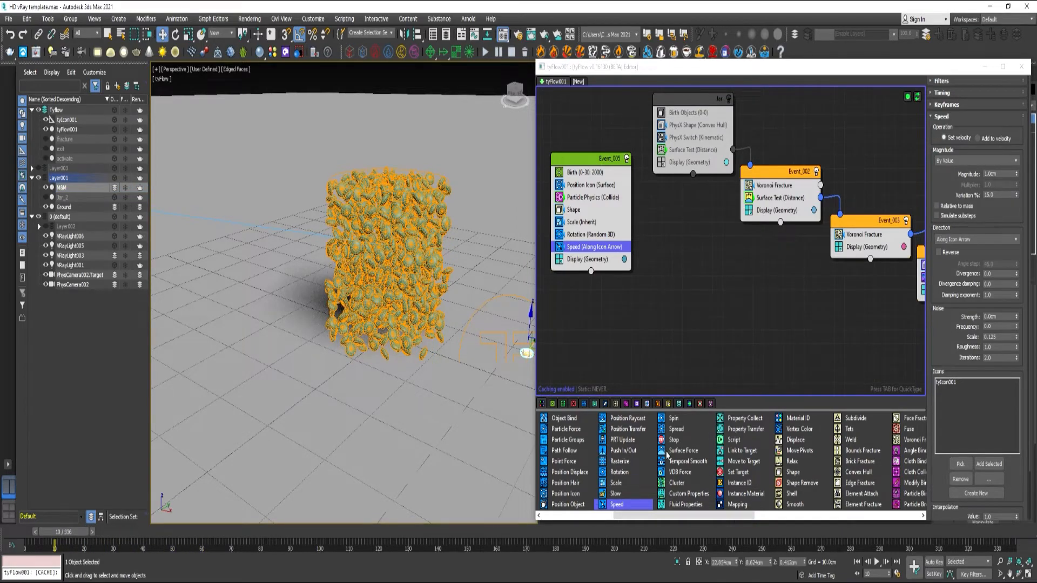
scroll(667, 456, down, 5)
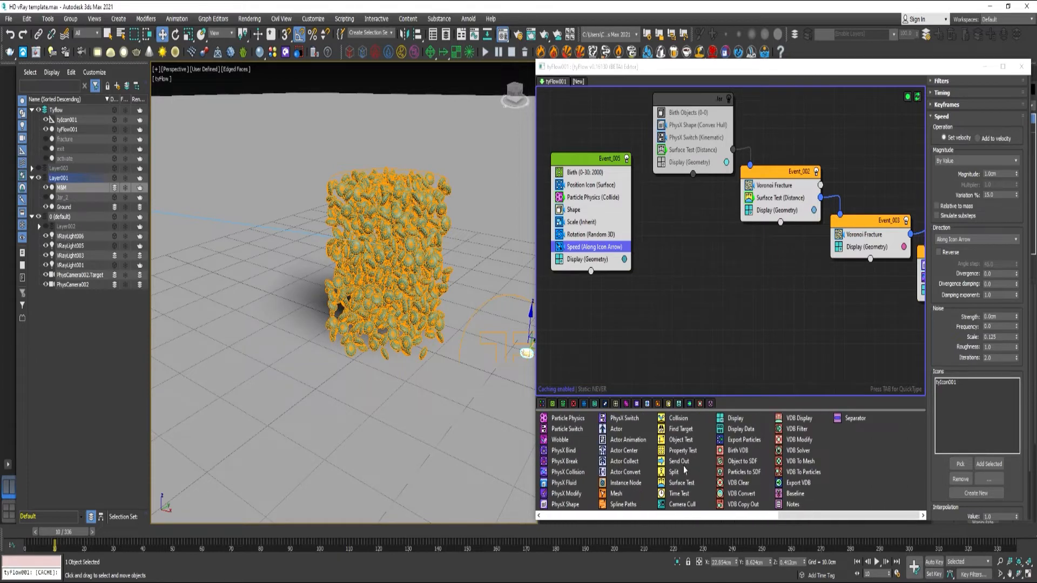
drag(679, 462, 588, 263)
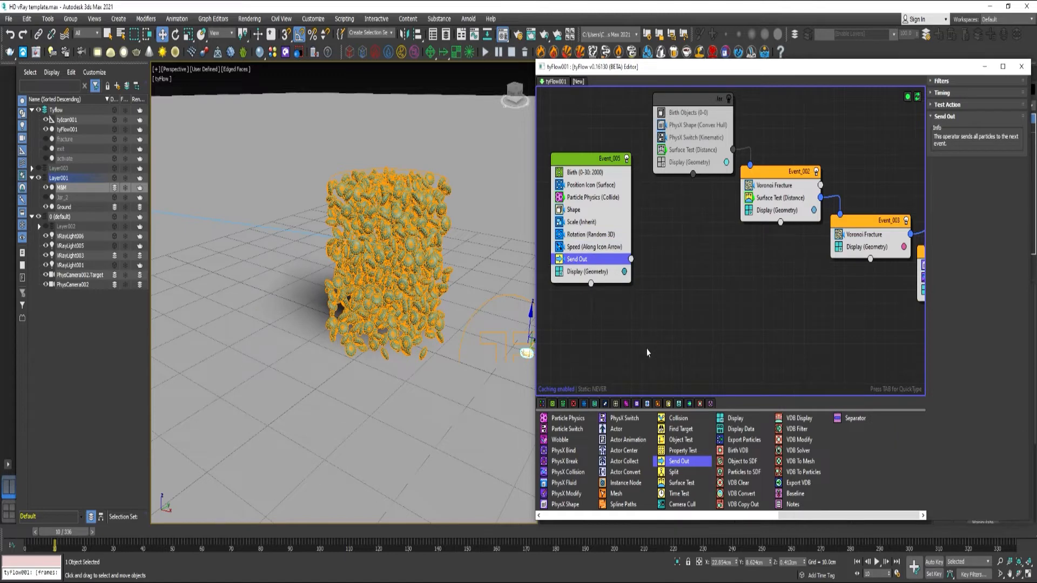
scroll(635, 476, left, 3)
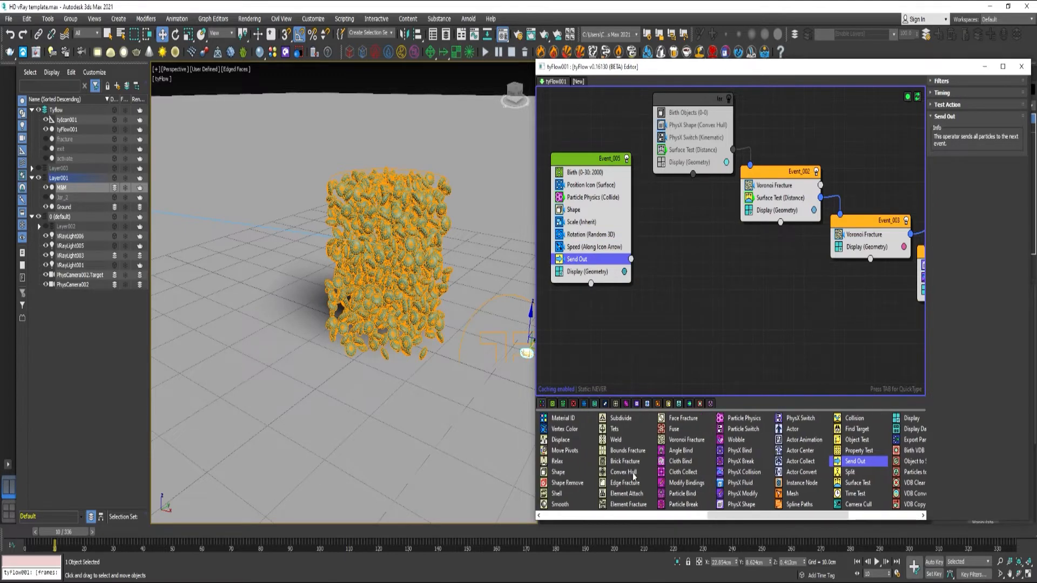
drag(740, 505, 633, 259)
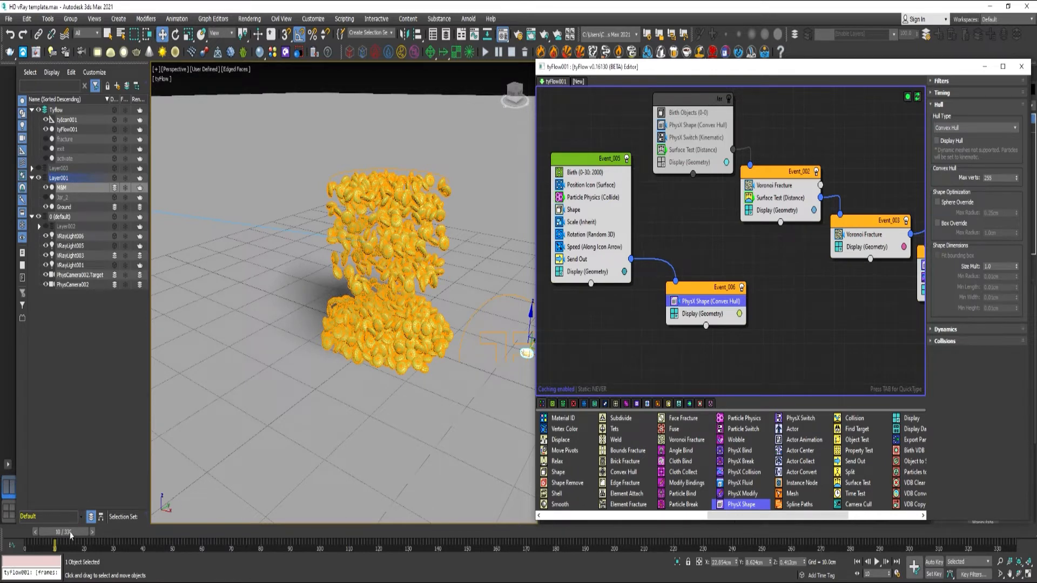
drag(70, 534, 159, 533)
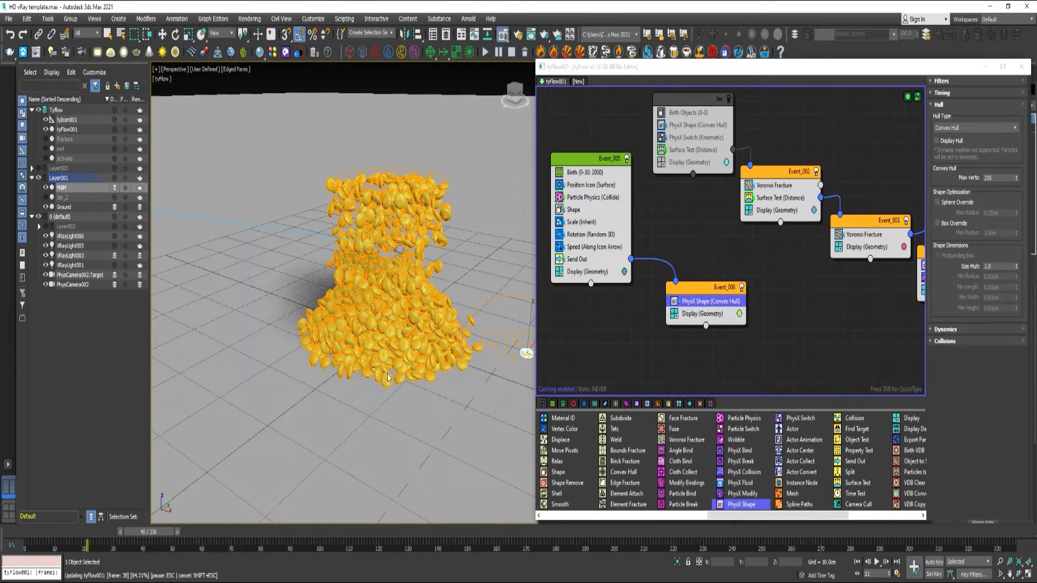
key(w)
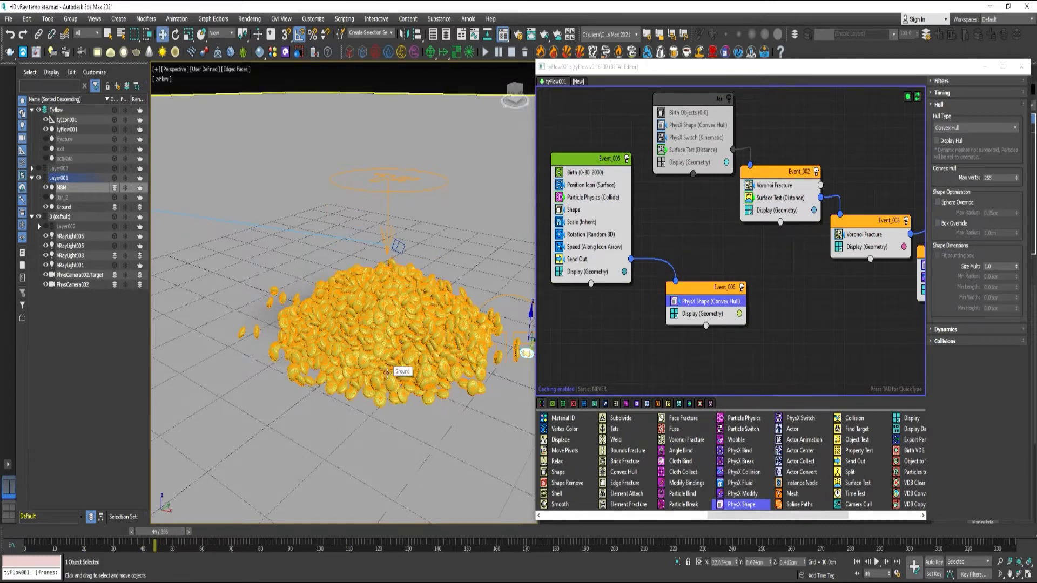
Re-enable the Jar event and set the hull type of its PhysX Shape to Mesh.
click(729, 98)
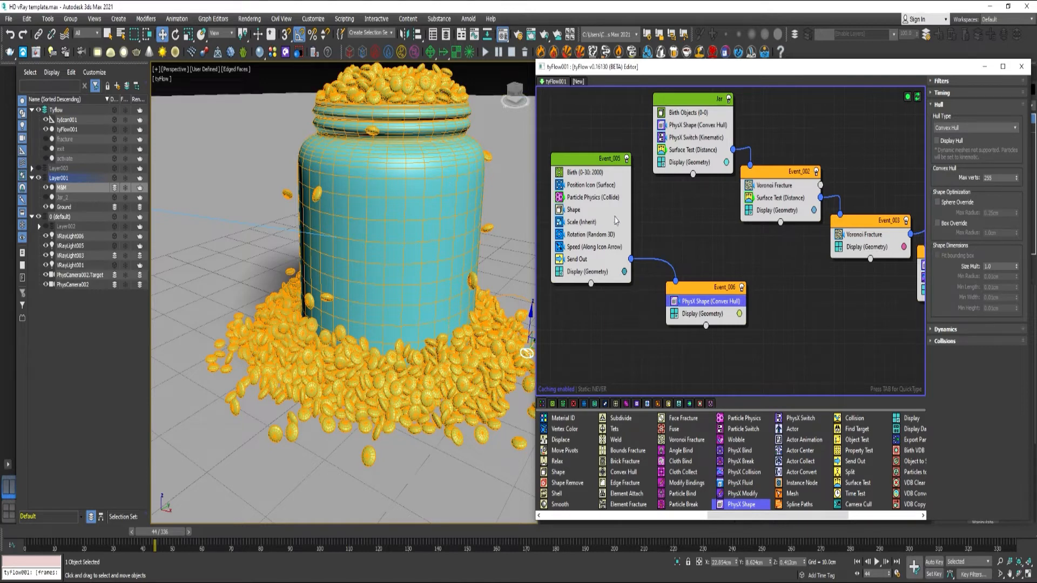
click(686, 128)
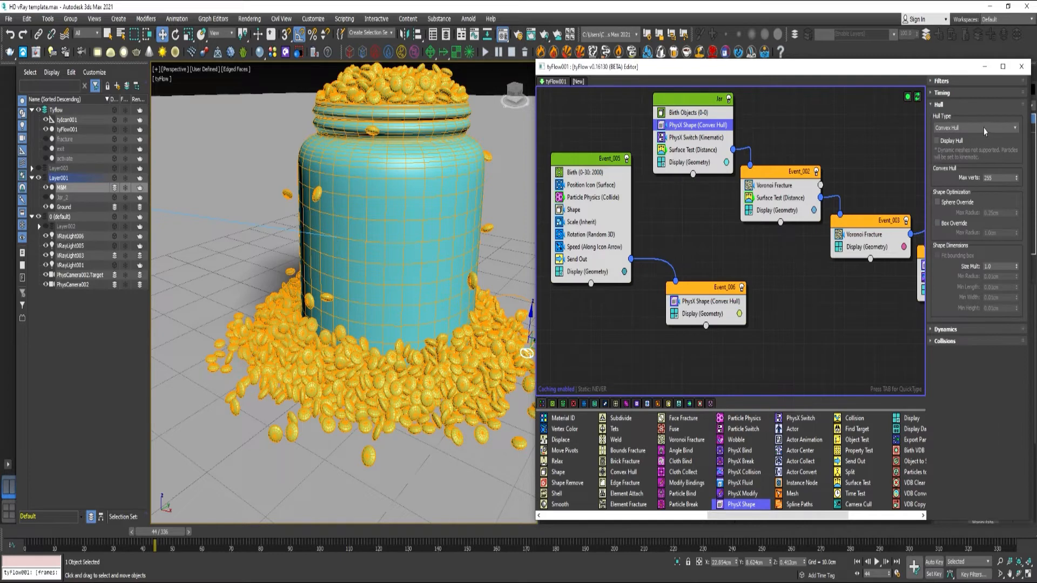
click(951, 128)
click(949, 159)
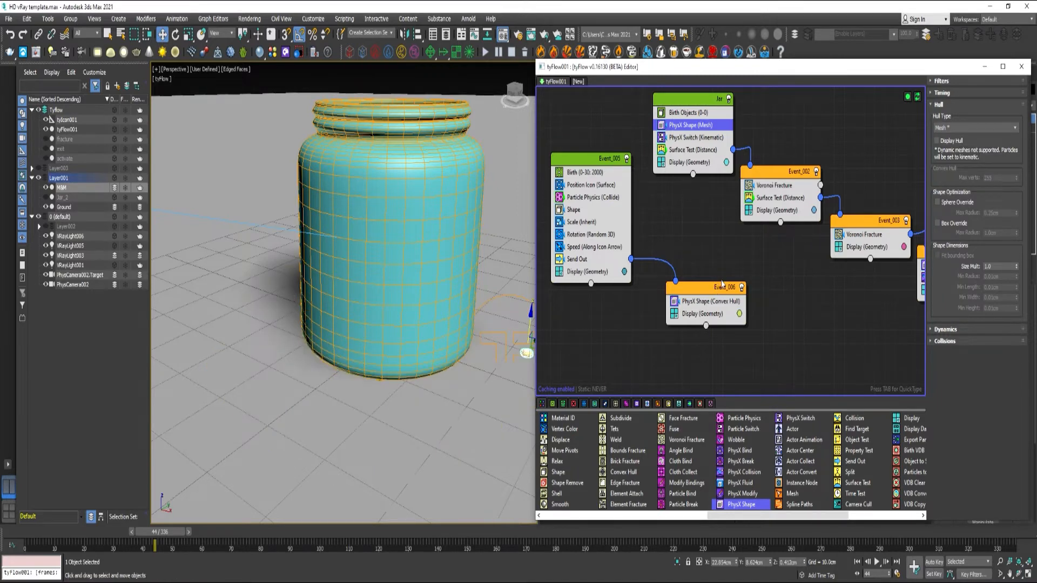
Add a Property Test to the candies' PhysX Shape event that tests for Velocity Magnitude less than 0.01.
drag(710, 292, 681, 271)
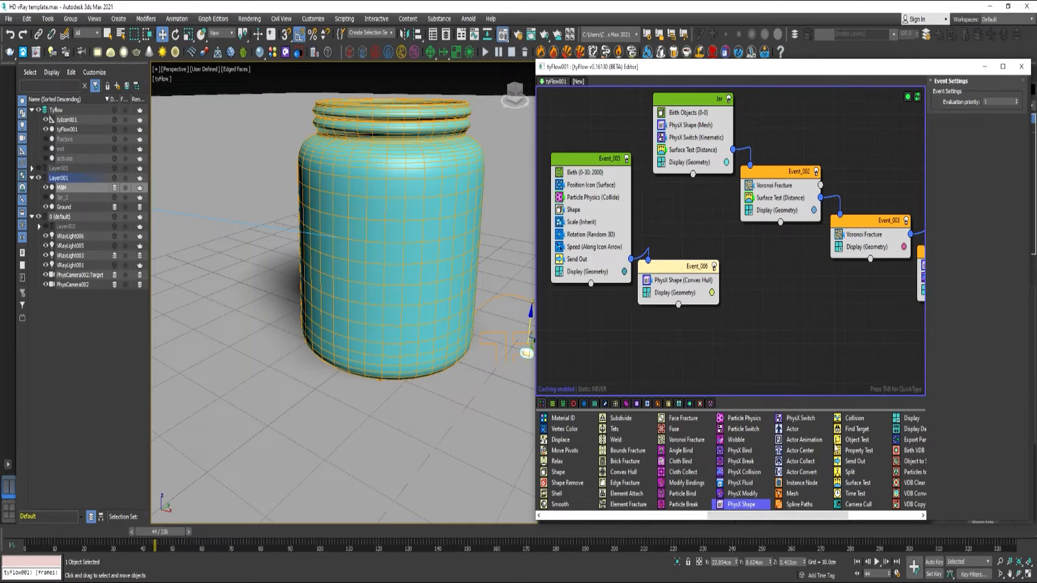
drag(858, 450, 674, 297)
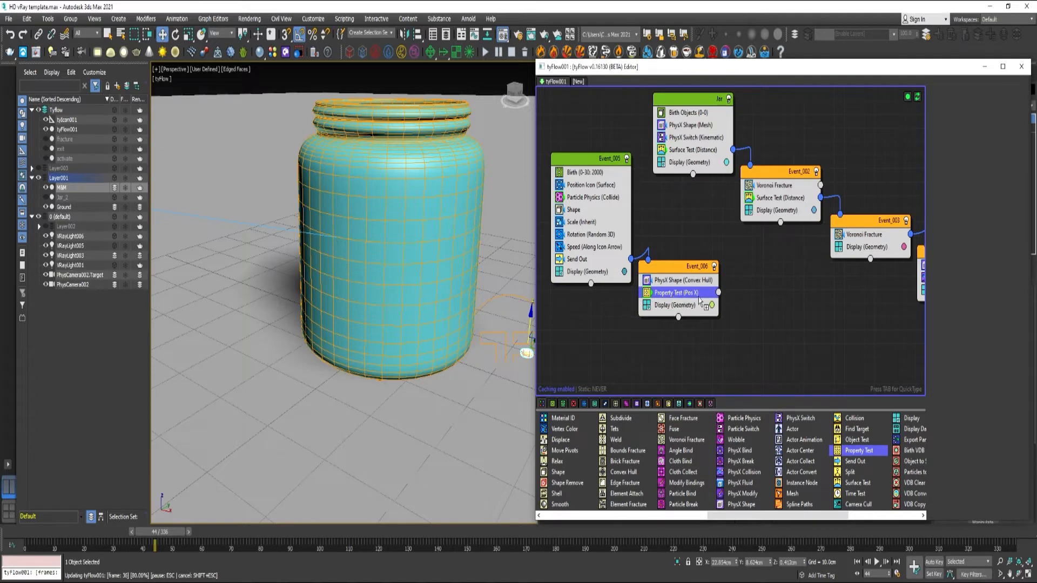
click(948, 141)
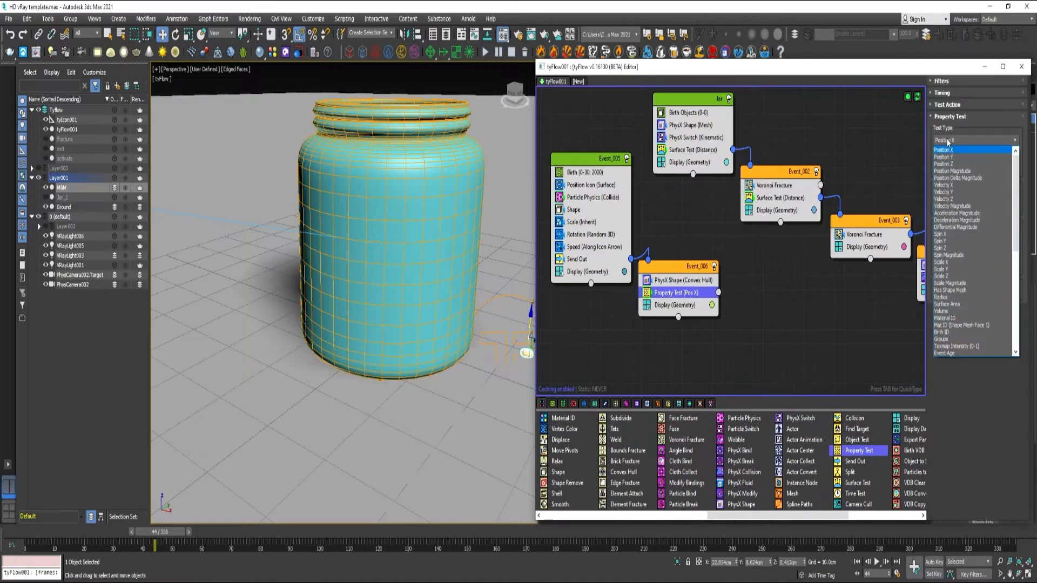
click(951, 206)
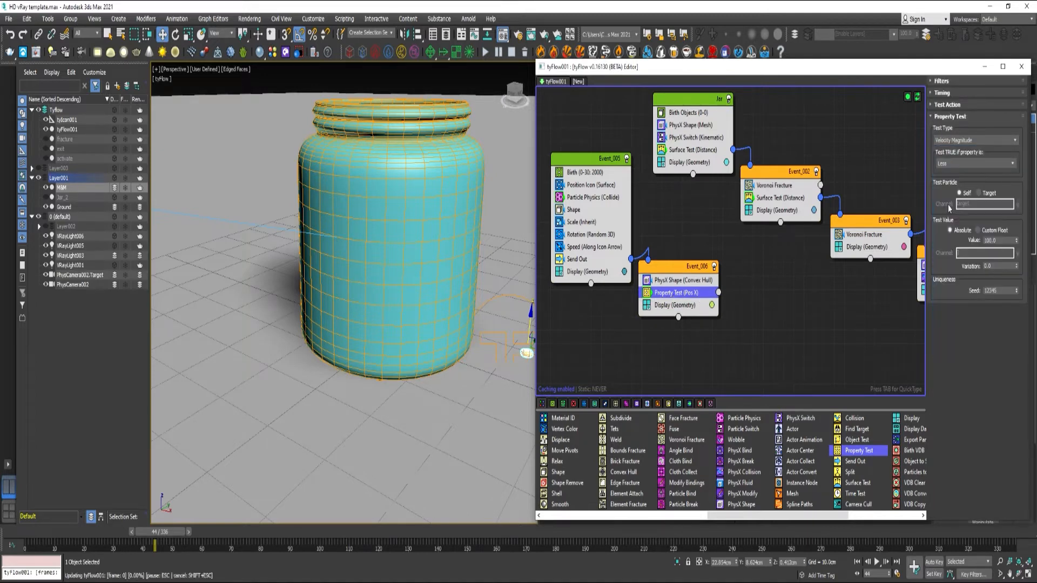
double_click(982, 241)
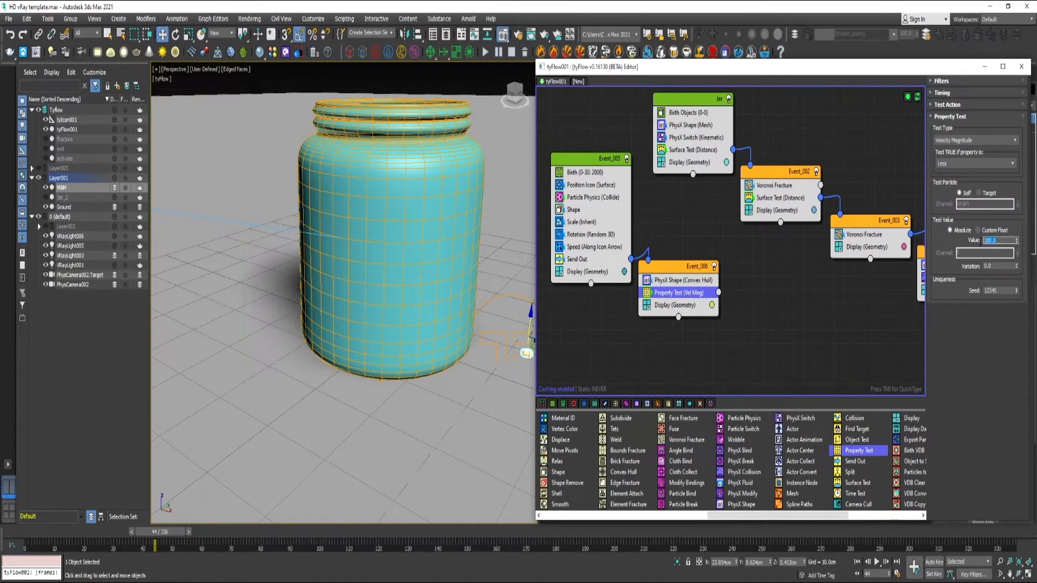
text(0)
text(.01)
key(Return)
Connect the Property Test to a new event with a PhysX Switch set to Kinematic and a Stop operator.
scroll(718, 449, right, 3)
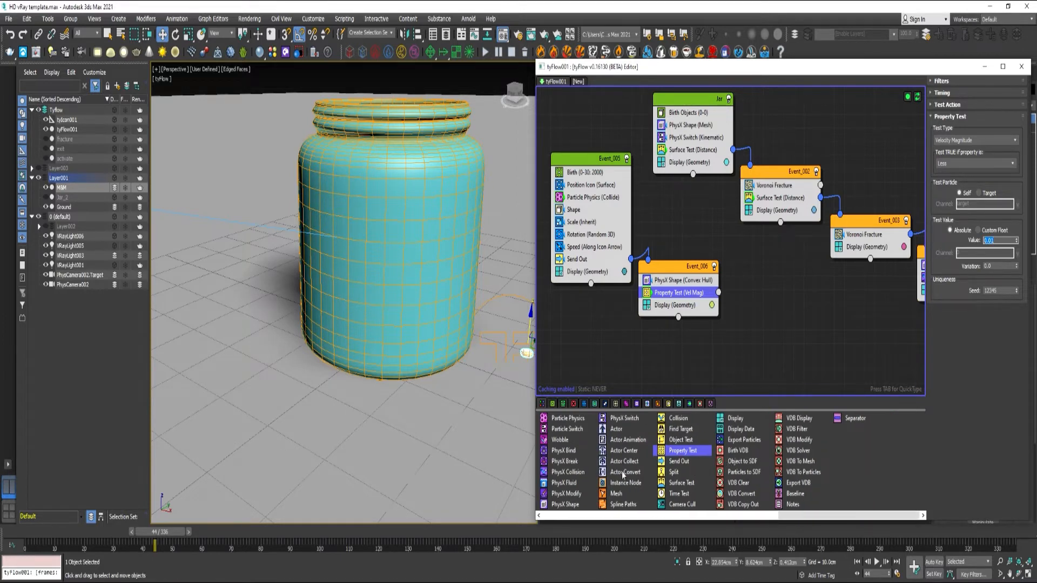
drag(625, 420, 719, 292)
click(936, 155)
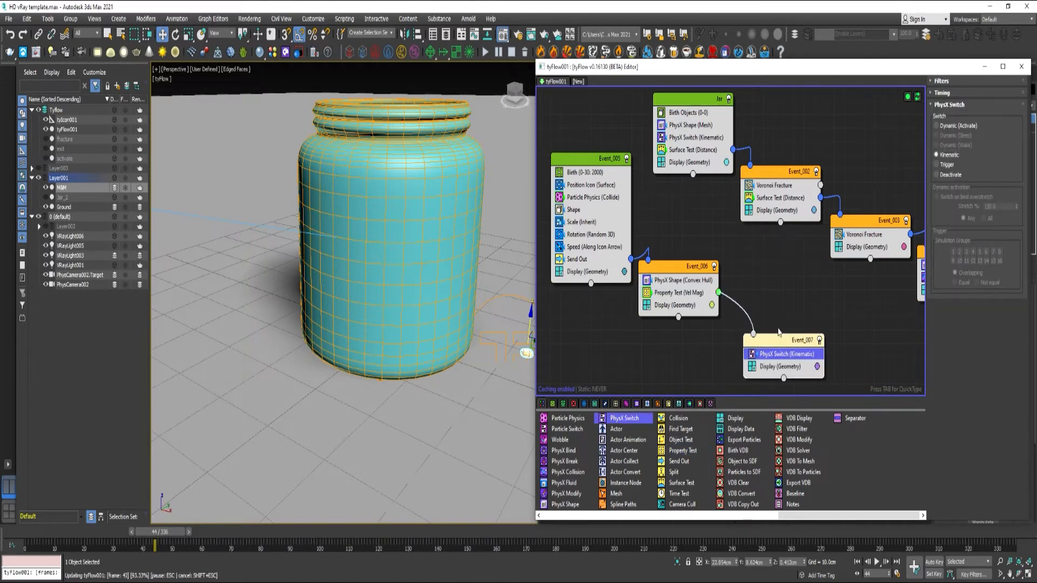
scroll(734, 444, left, 10)
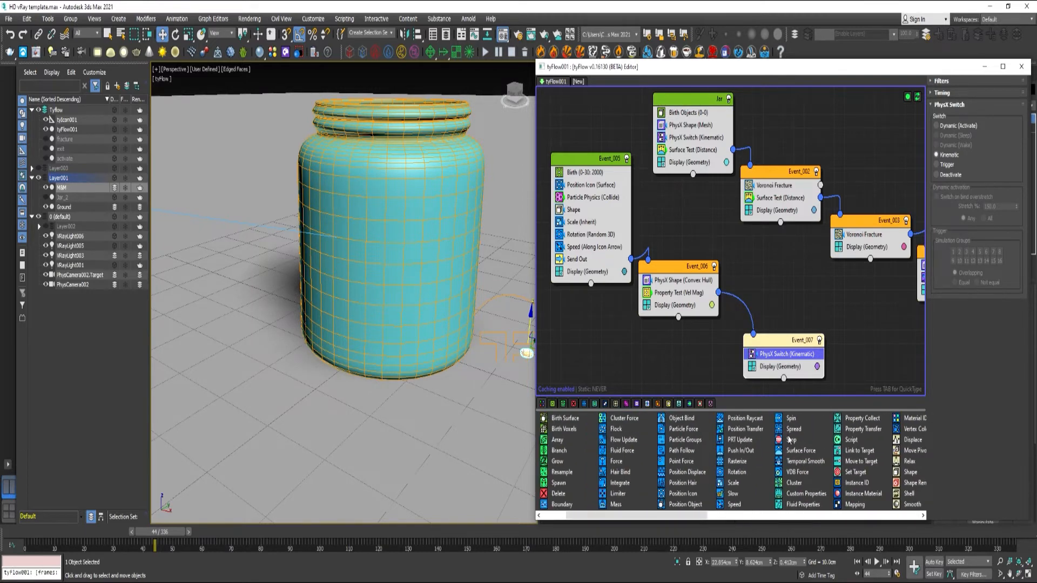
drag(785, 441, 759, 312)
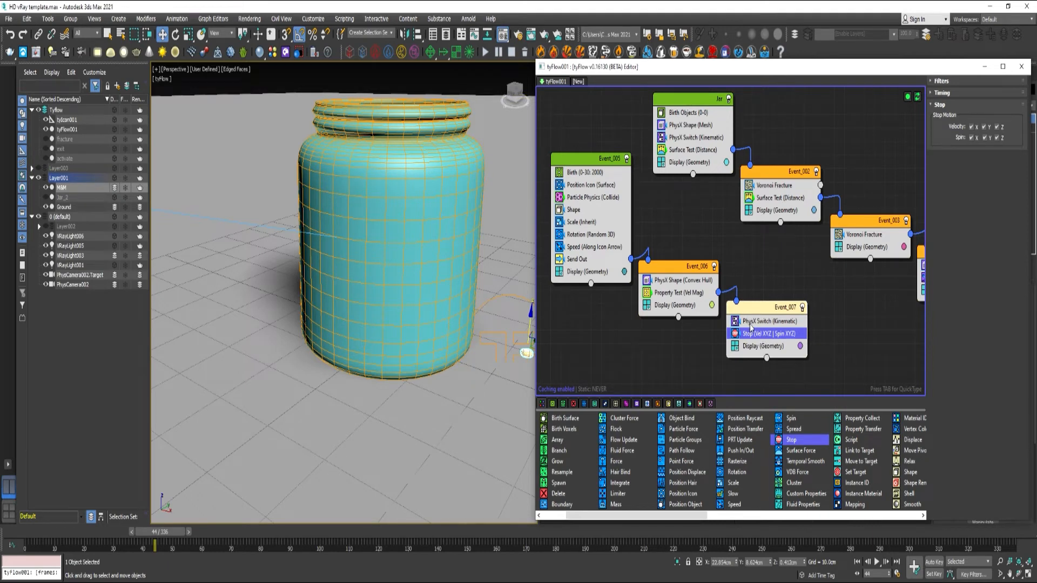
Set the total particle count of the candy Birth operator to 6000.
click(608, 172)
double_click(998, 125)
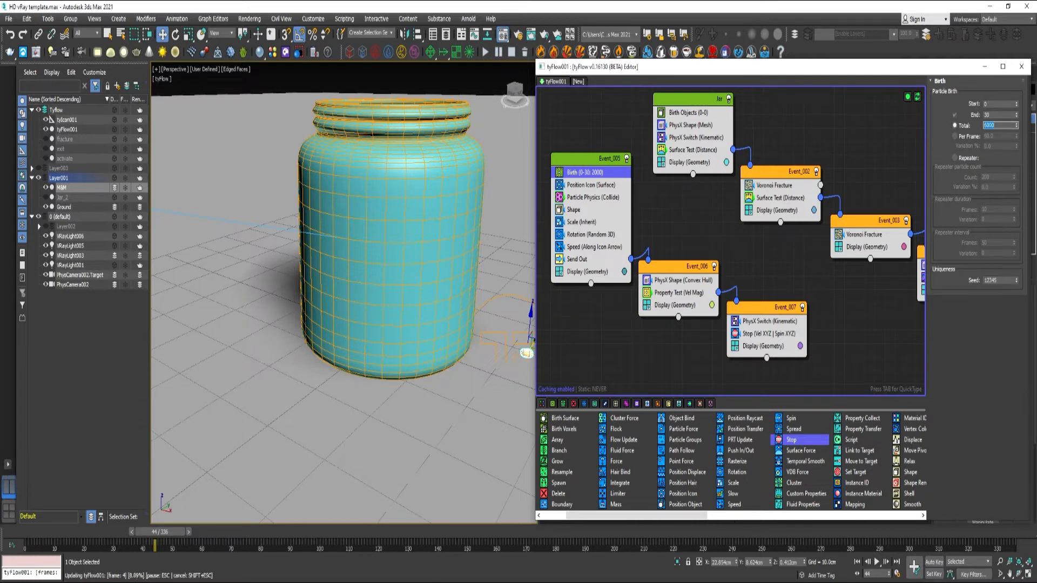
key(Return)
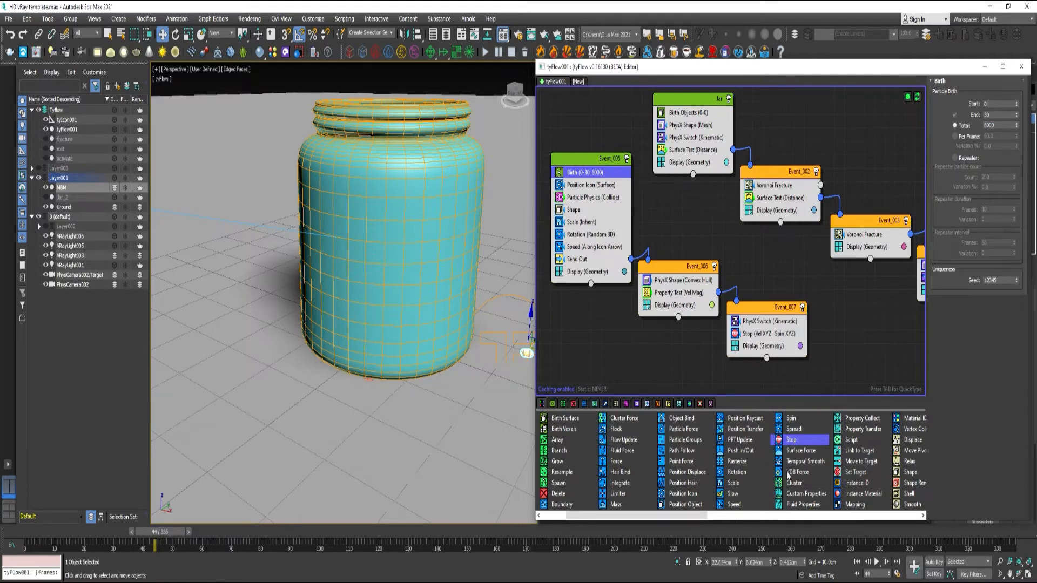
Add a Time Test to the kinematic candy event, using test type Frame with value 80 and variation 0.
scroll(745, 440, down, 6)
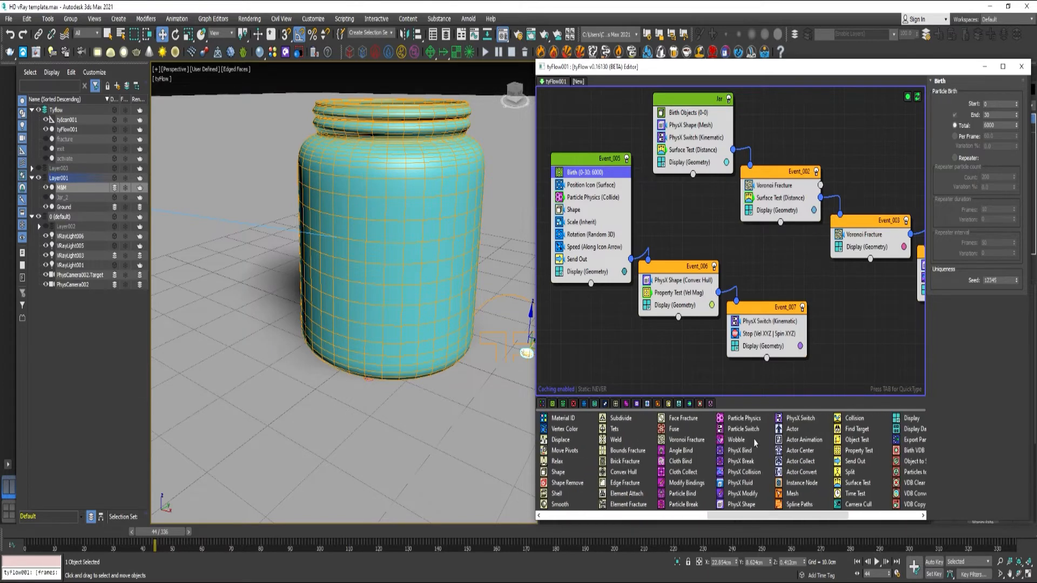
drag(842, 493, 768, 344)
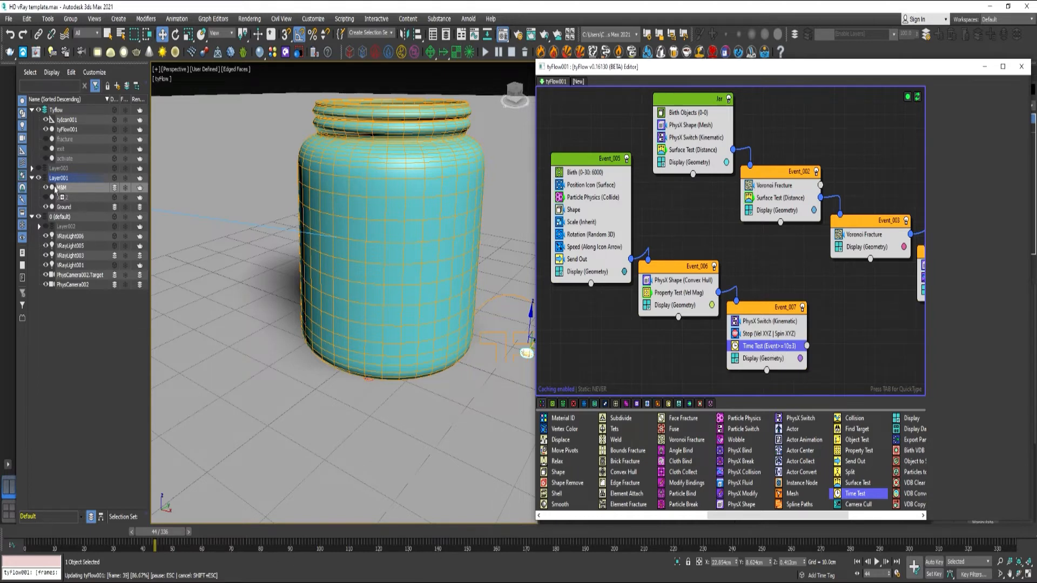
click(65, 140)
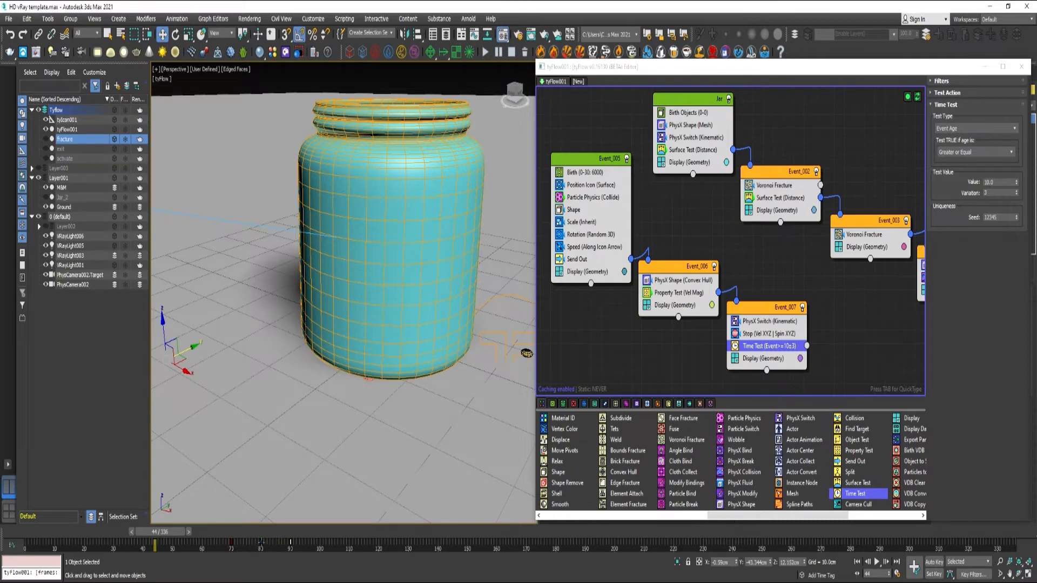
drag(1001, 183, 967, 185)
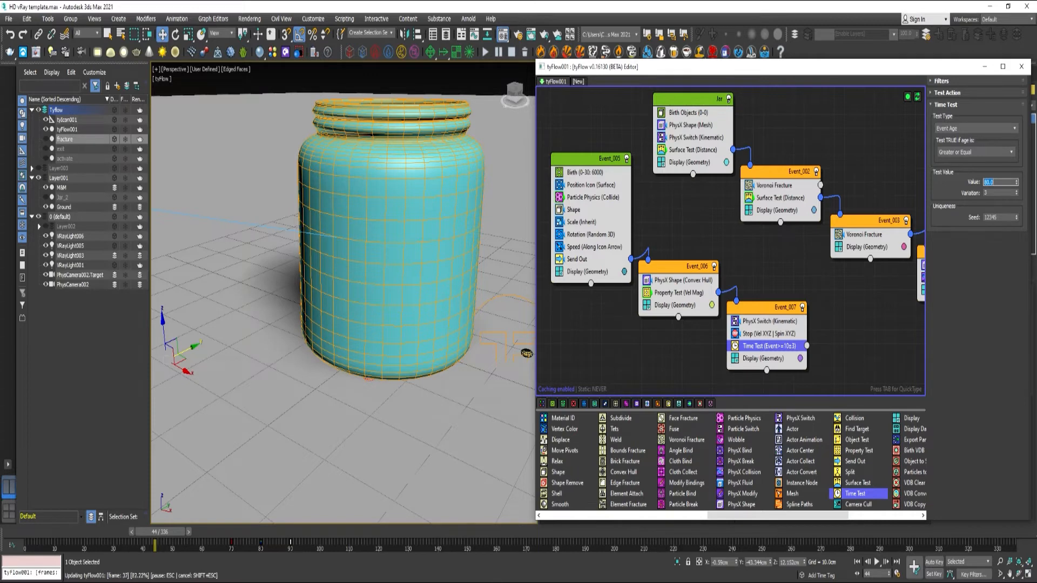
key(Tab)
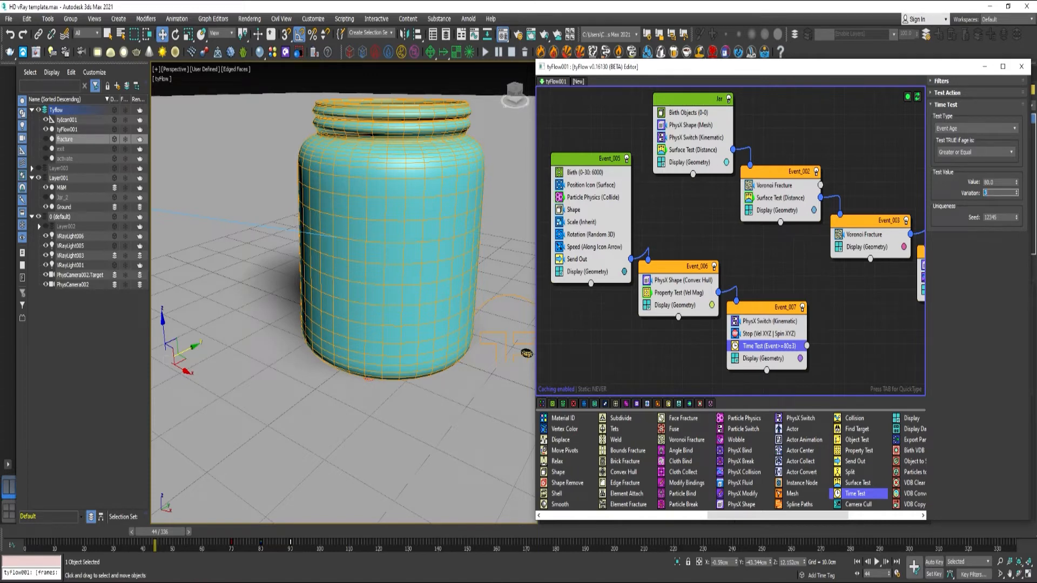
text(0)
key(Return)
click(954, 129)
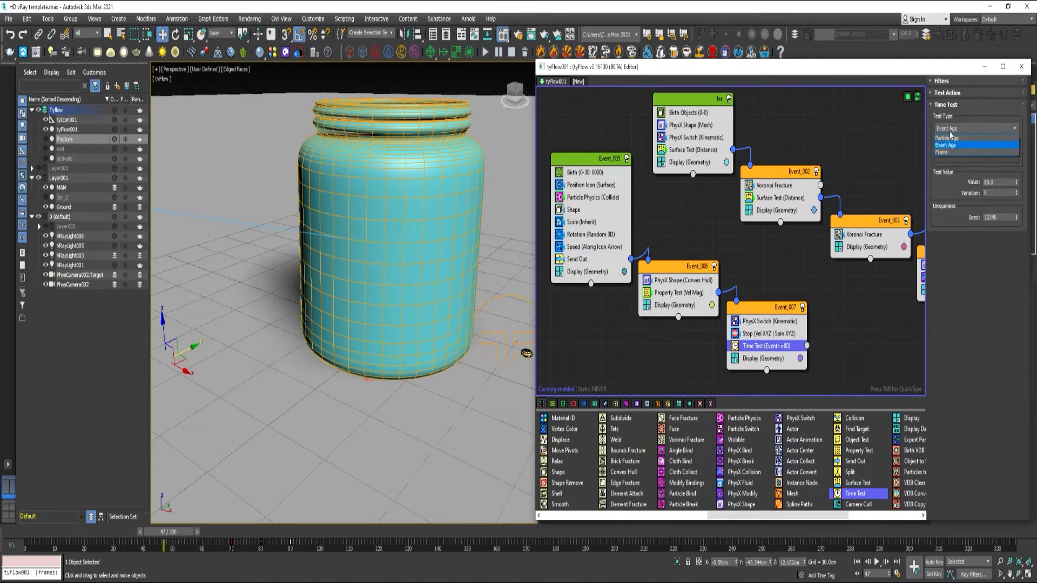
click(953, 147)
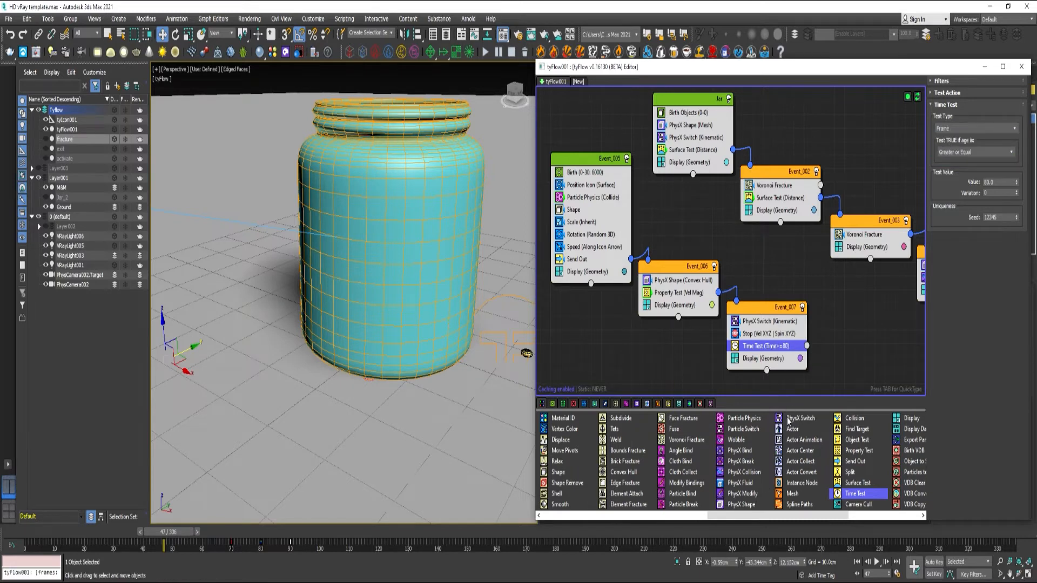
Connect the Time Test to a new event with a Dynamic (Activate) PhysX Switch, and preview the simulation up to frame 183.
drag(788, 421, 806, 345)
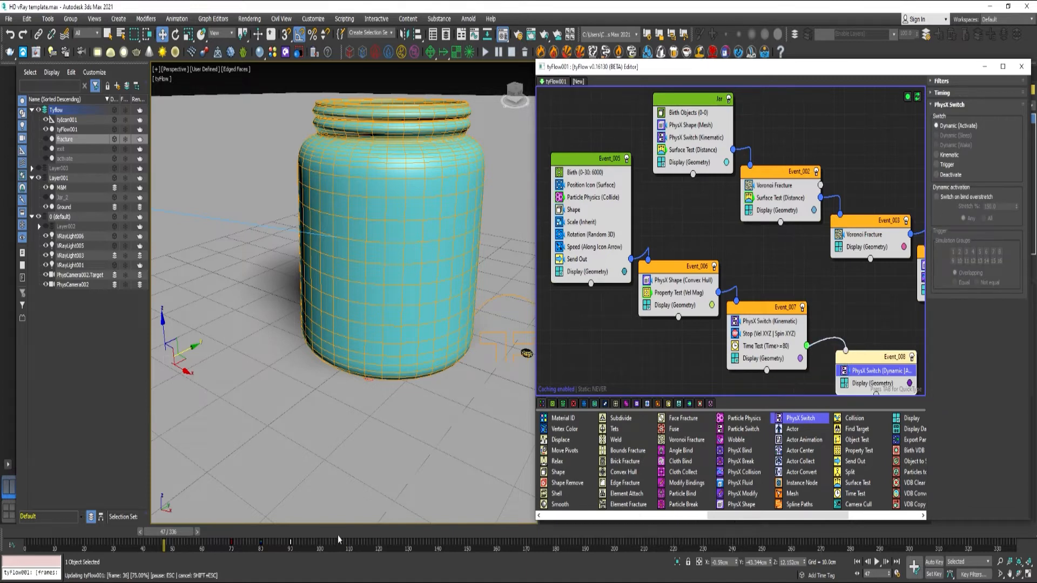
click(325, 533)
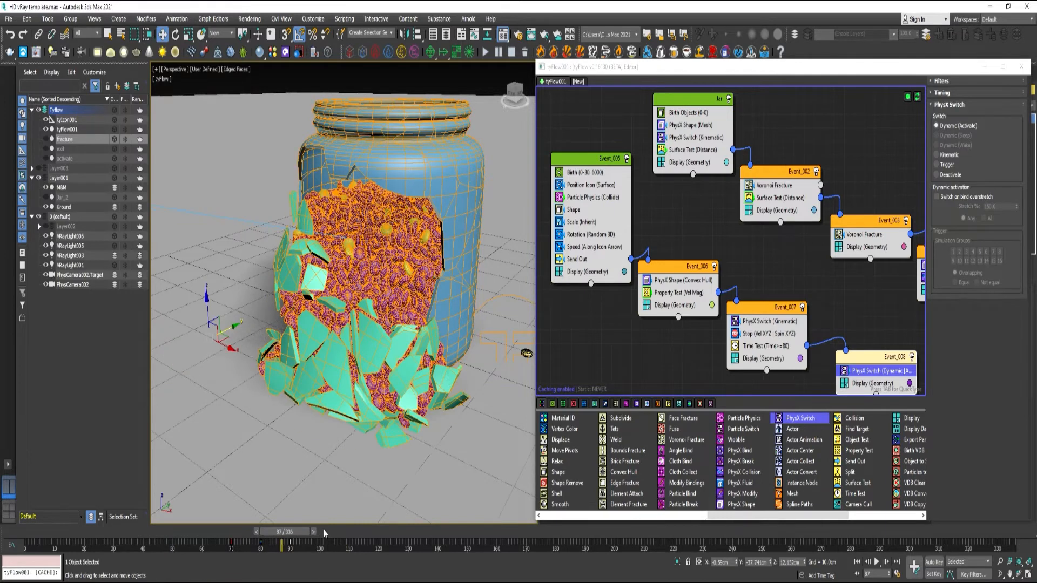
drag(324, 532, 382, 539)
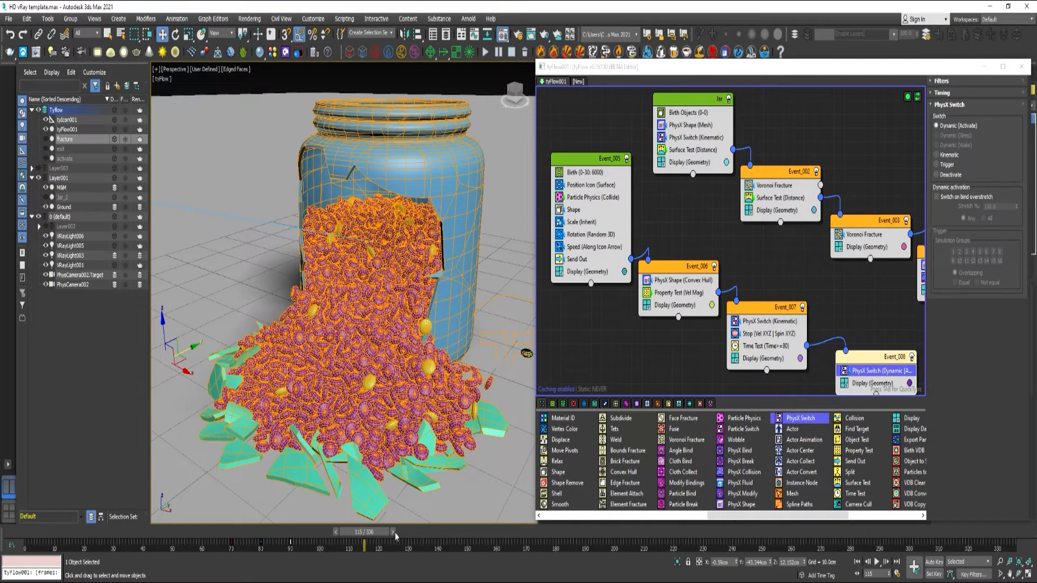
drag(872, 360, 856, 343)
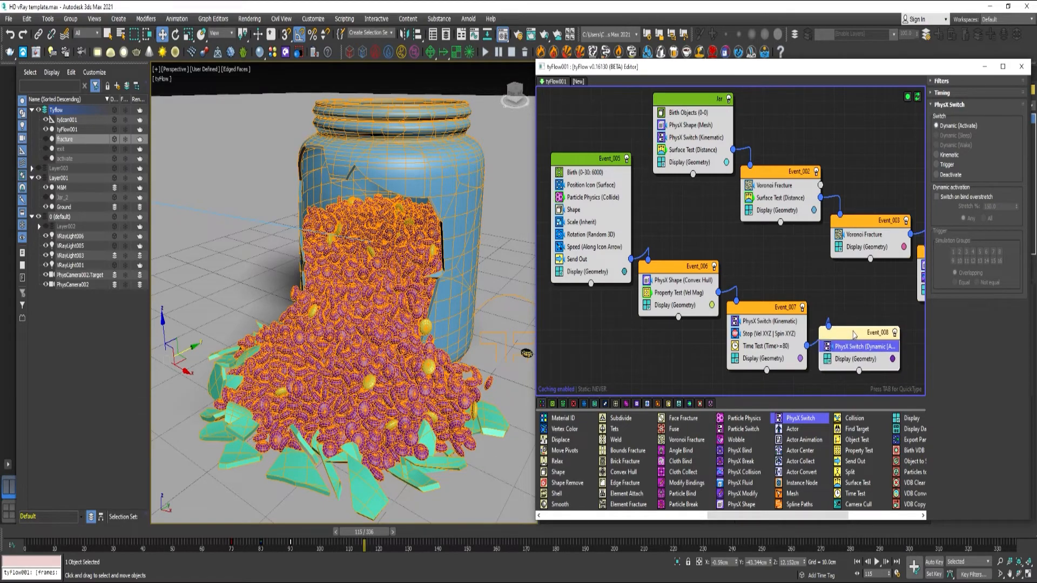
middle_drag(857, 344, 738, 271)
drag(378, 537, 565, 542)
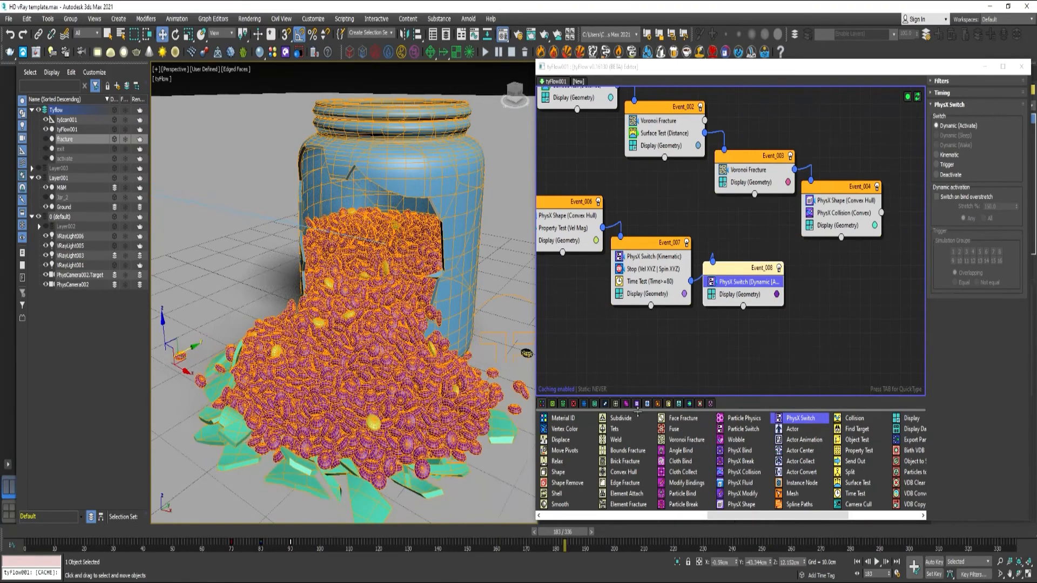
In the candies' PhysX Shape dynamics, set static friction to 0.02 and dynamic friction to 0.01.
middle_drag(644, 260, 810, 300)
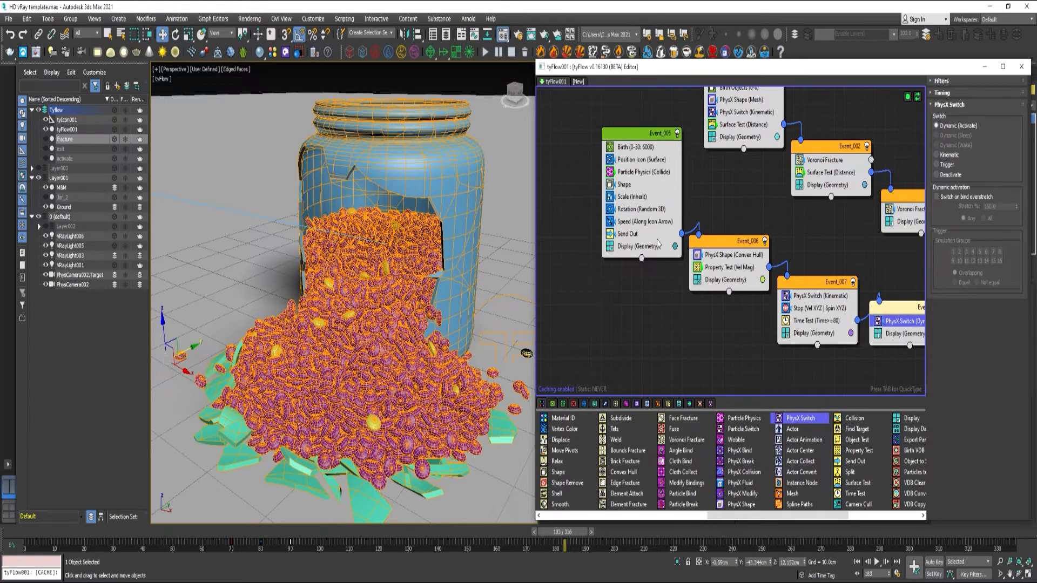
click(727, 256)
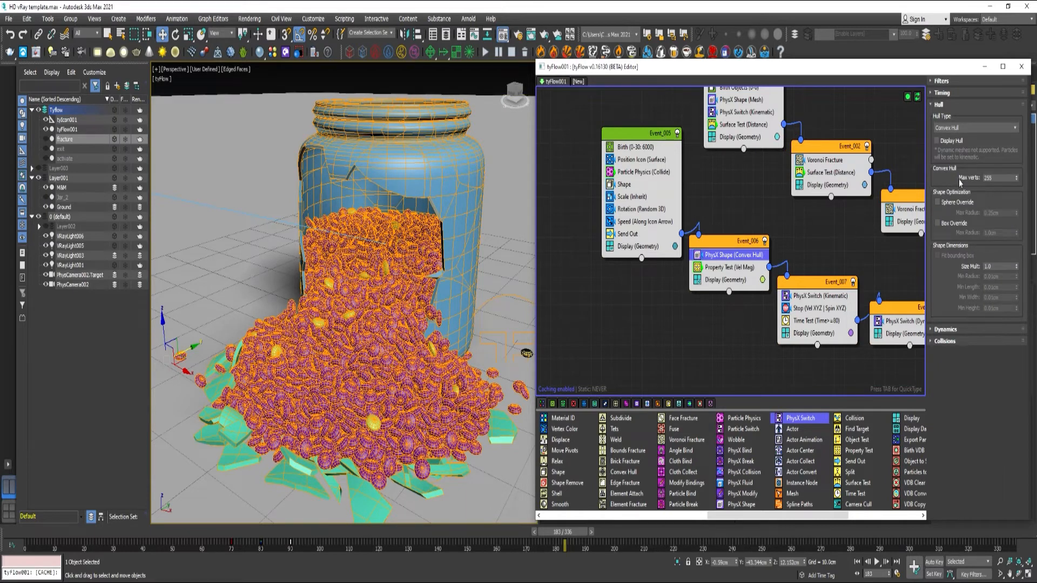
click(954, 329)
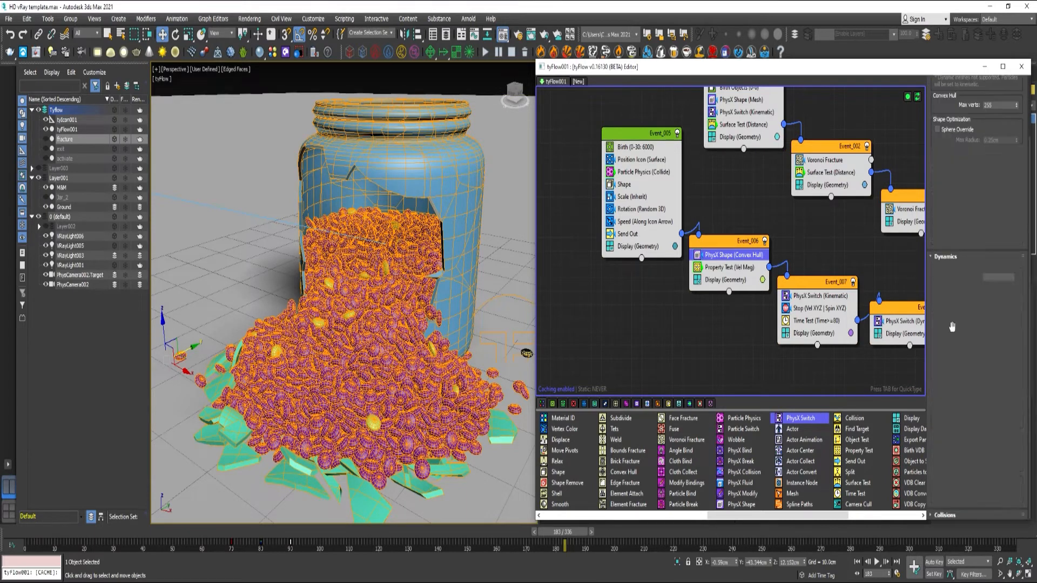
scroll(959, 332, down, 2)
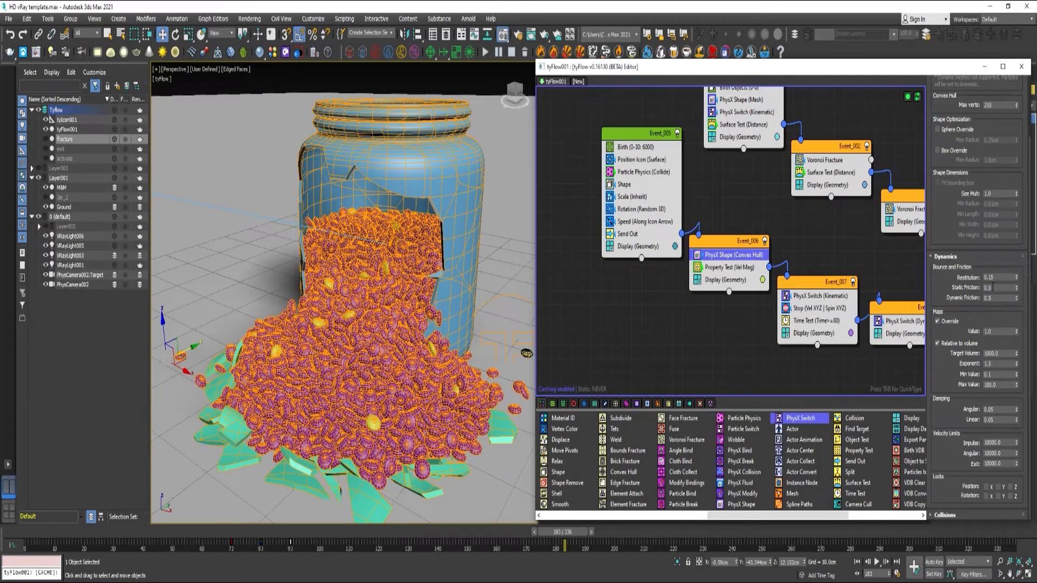
click(990, 287)
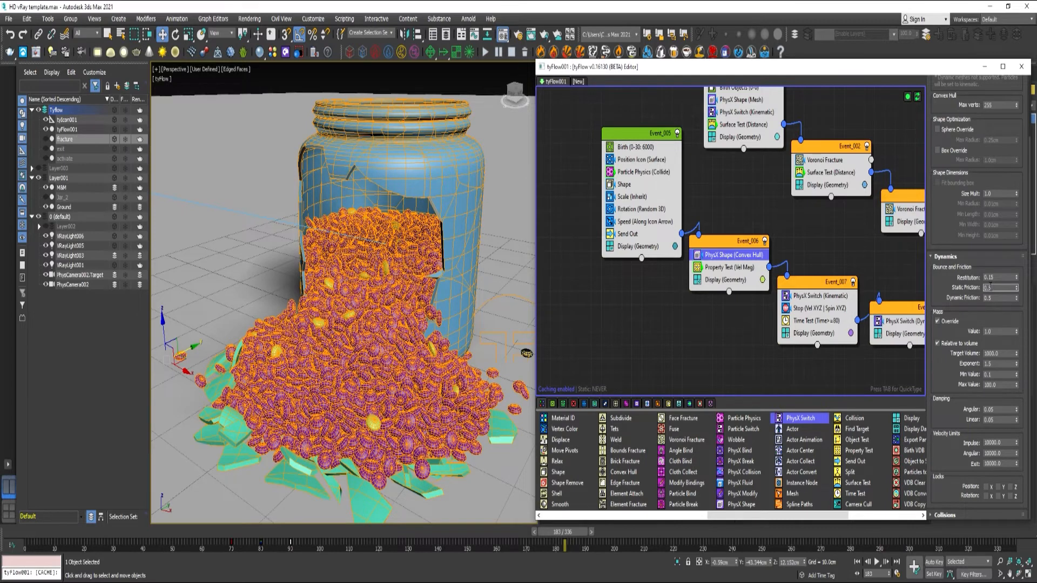
click(221, 534)
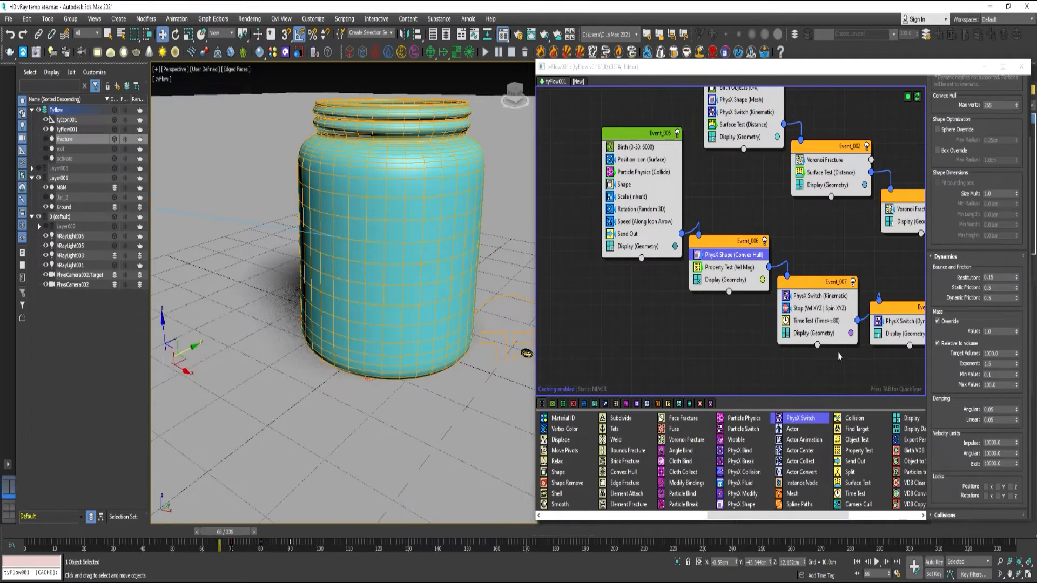
click(999, 288)
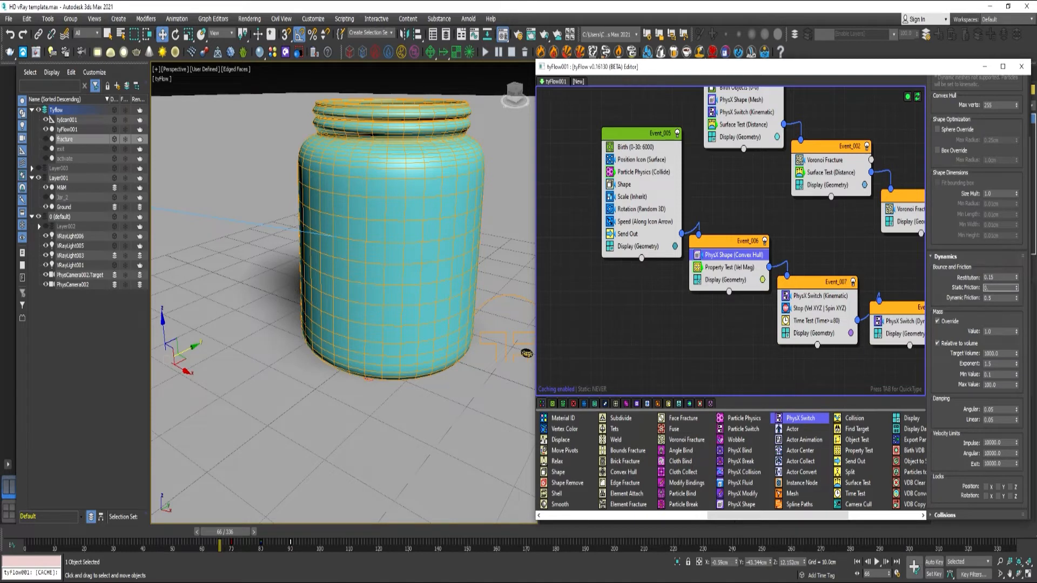
text(0.02)
key(Return)
click(997, 297)
key(Return)
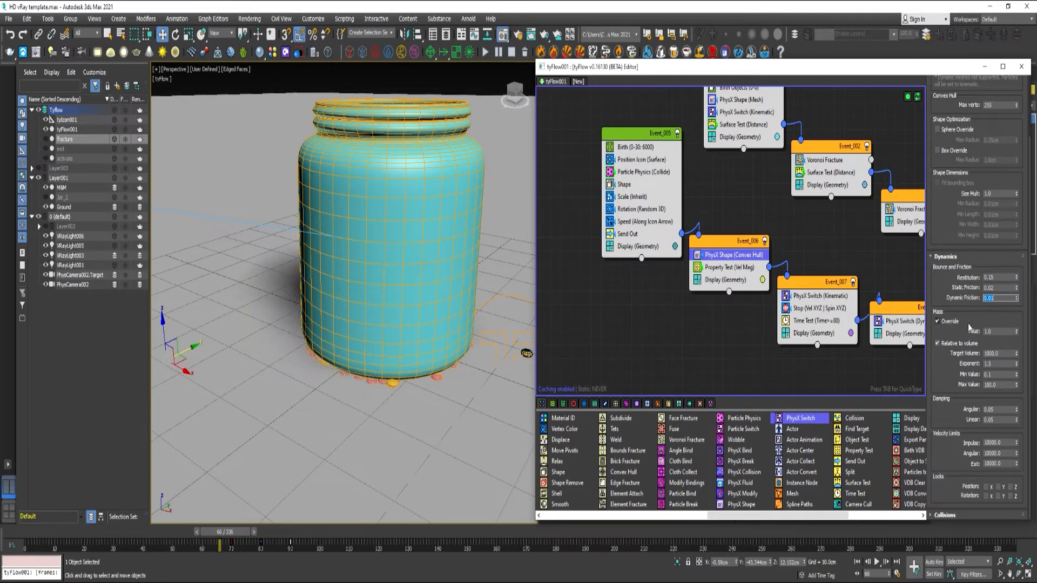
Set the candies' PhysX velocity limits to 1000 for impulse and 100 for exit.
click(983, 431)
double_click(993, 443)
text(1)
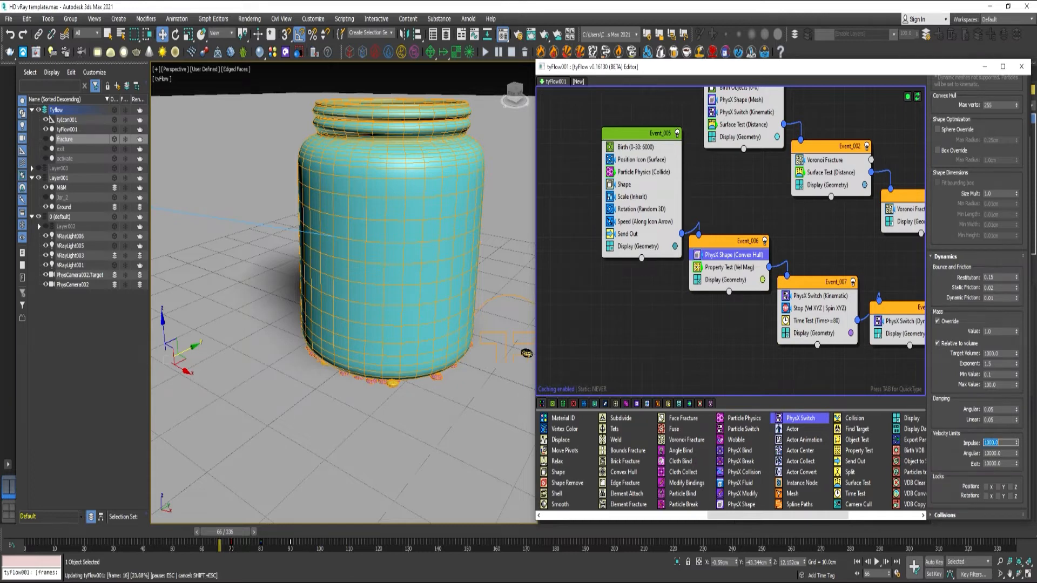
key(Tab)
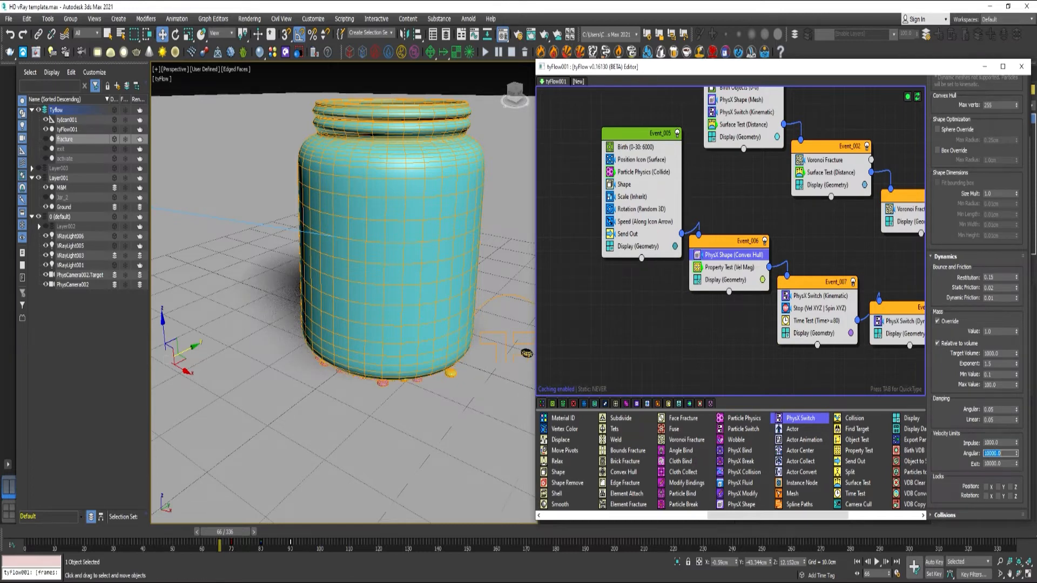
key(Tab)
text(1)
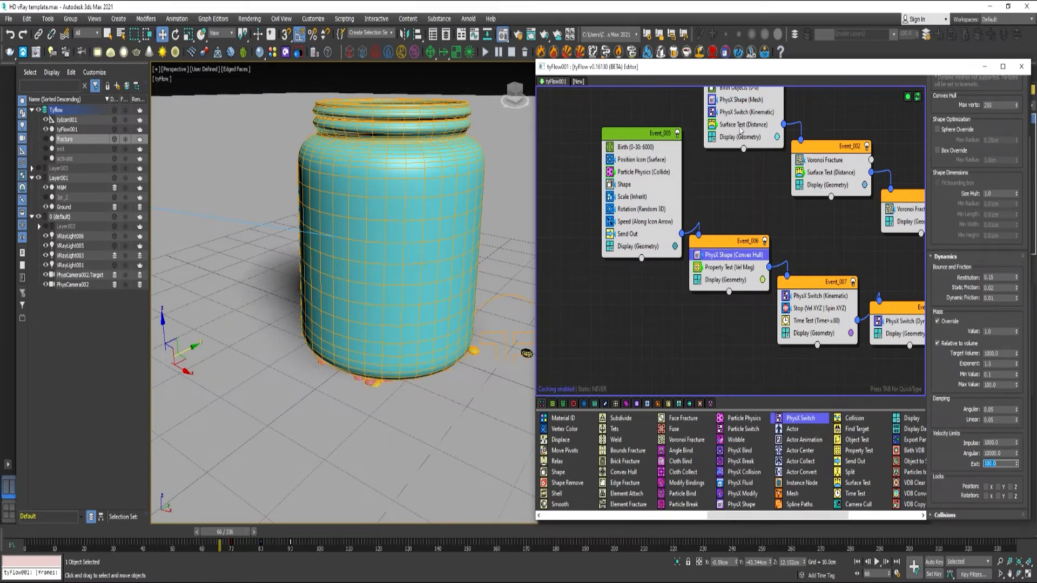
In the glass fragments' PhysX Shape, set angular damping to 0.08 and the exit velocity limit to 500, and preview the simulation up to frame 157.
middle_drag(749, 123, 737, 183)
middle_drag(858, 264, 736, 197)
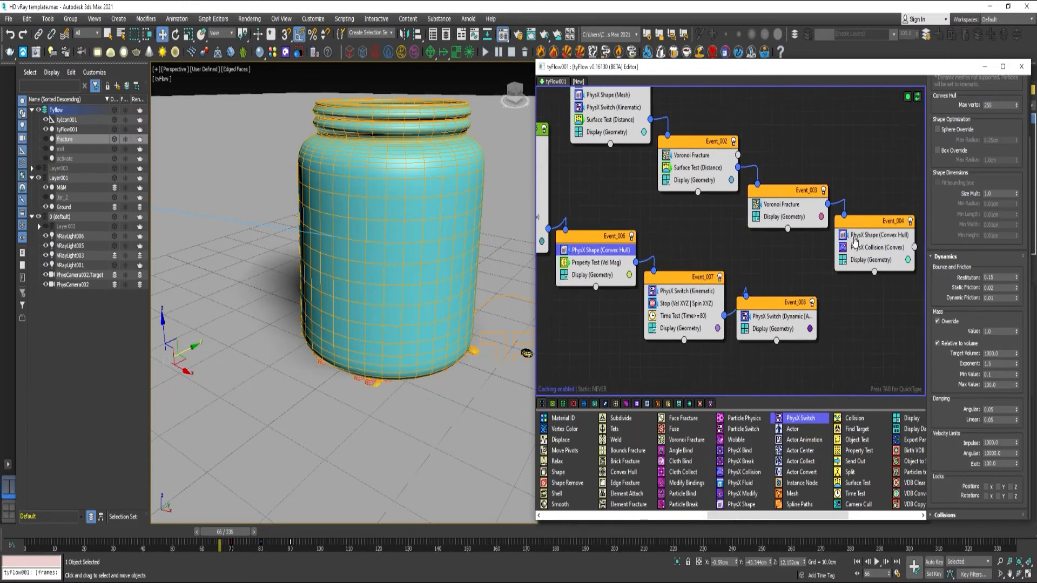
click(876, 236)
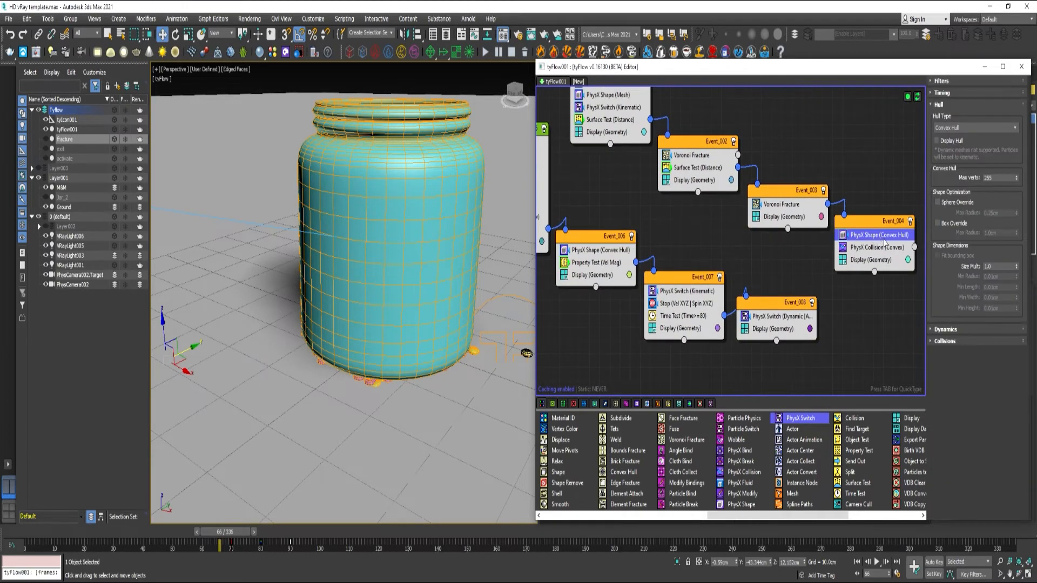
click(945, 329)
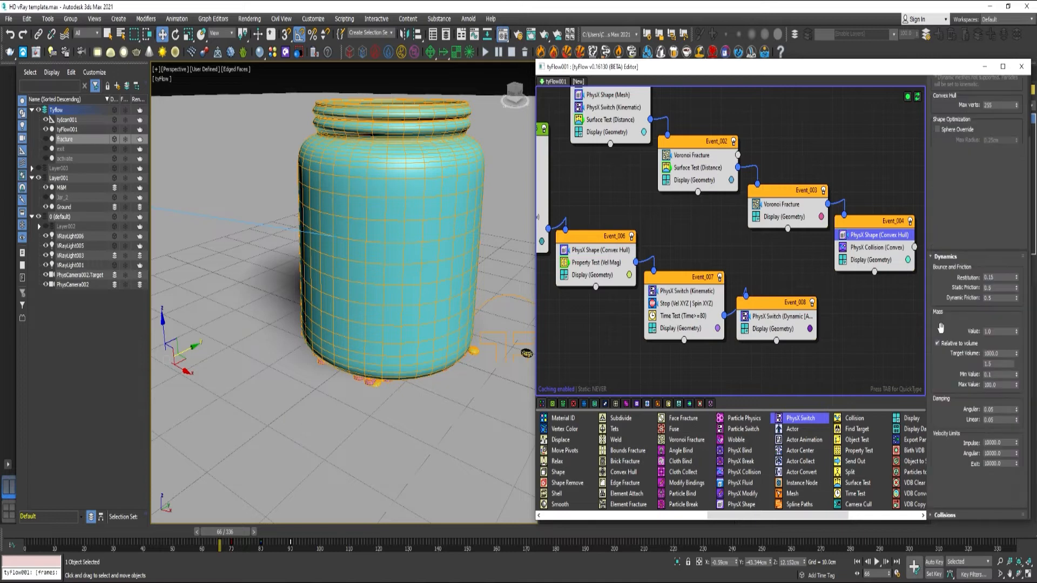
double_click(993, 410)
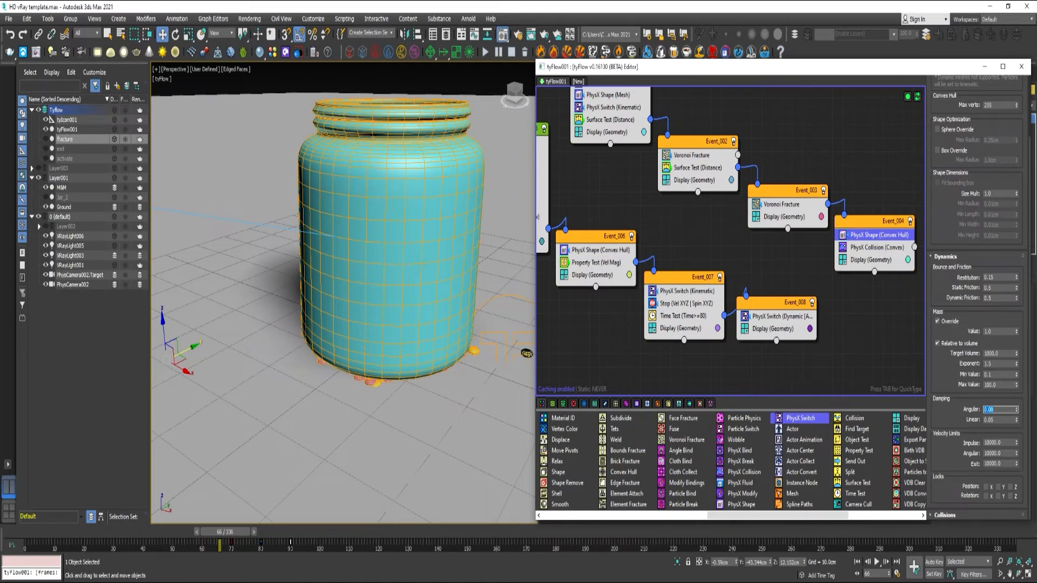
drag(1001, 463, 983, 463)
text(500)
key(Return)
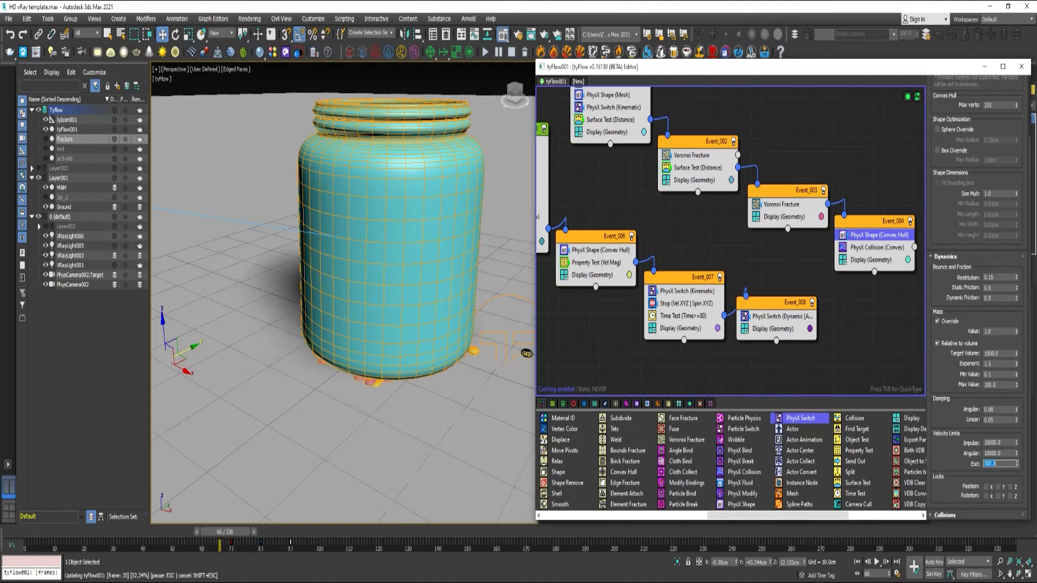
click(437, 533)
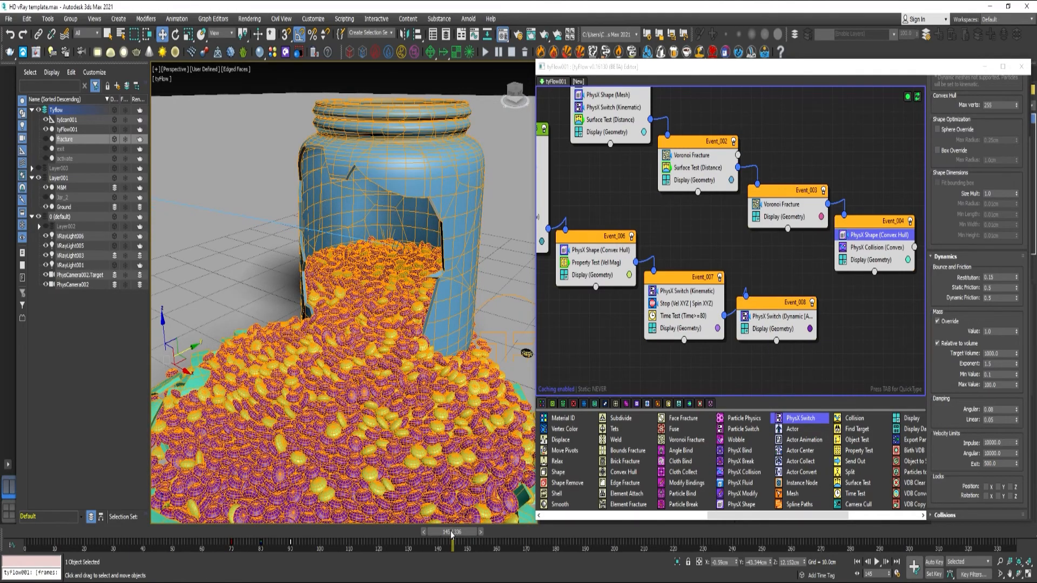
drag(436, 533, 488, 533)
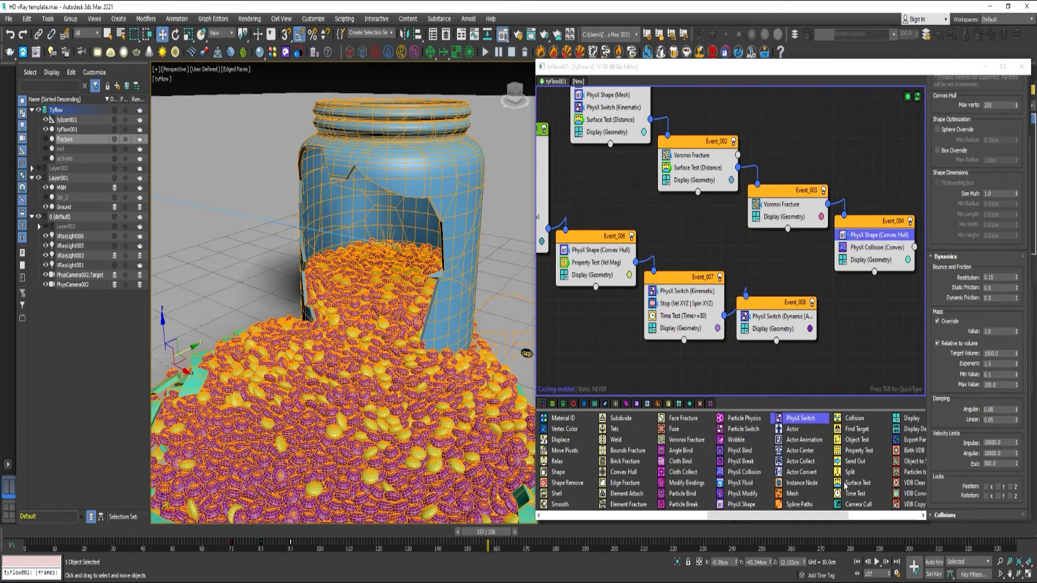
Add a Surface Test of type Volume (Inside) to the dynamic candy event, using the exit object as its surface.
drag(846, 483, 786, 336)
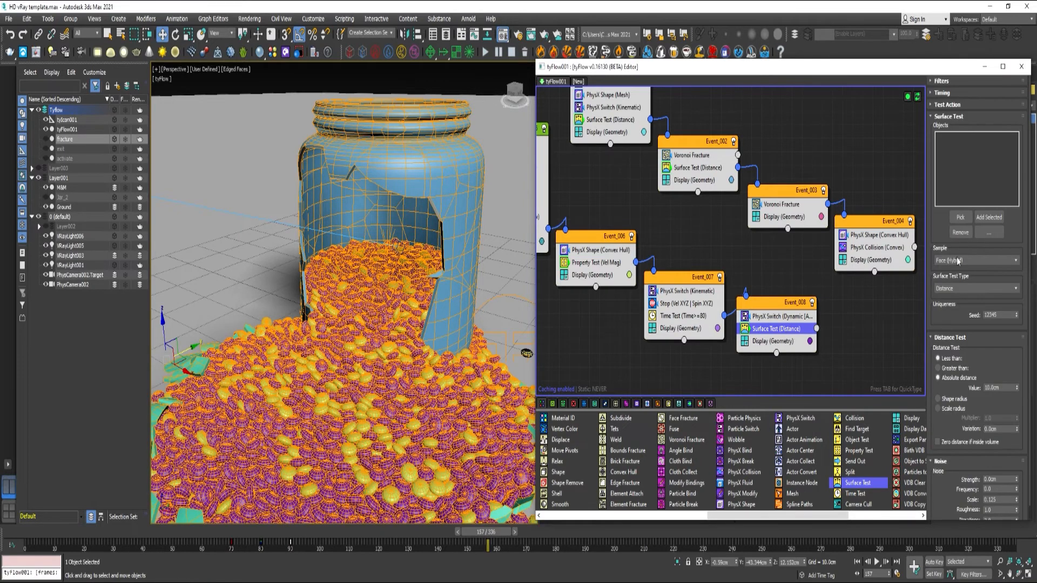
click(963, 223)
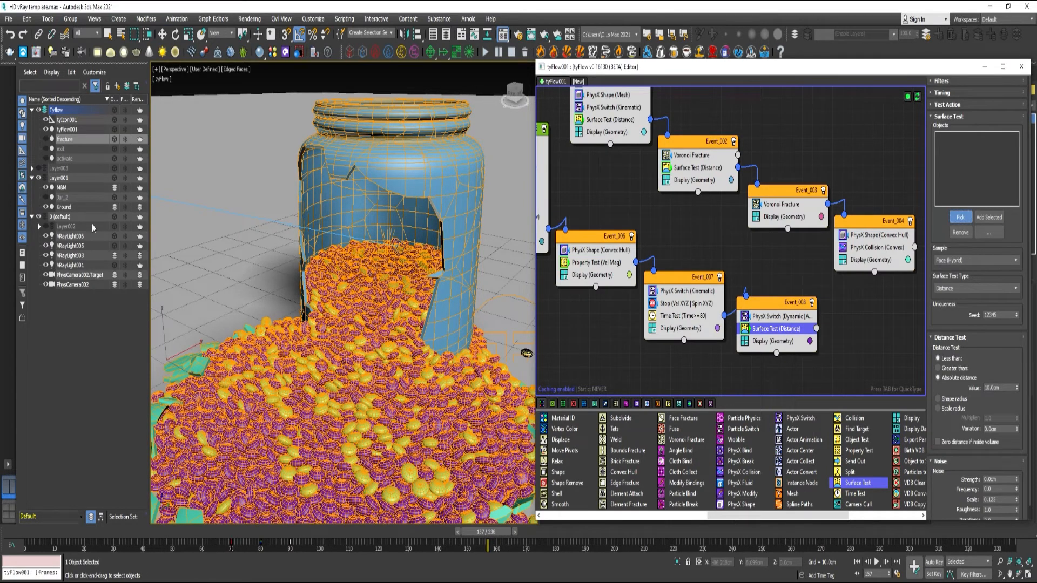
click(59, 149)
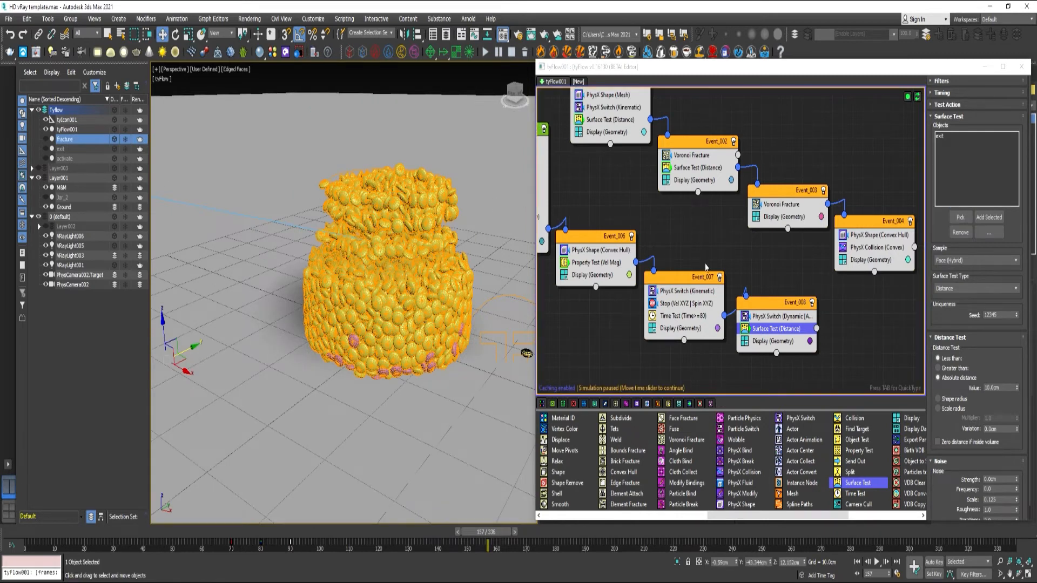
click(963, 290)
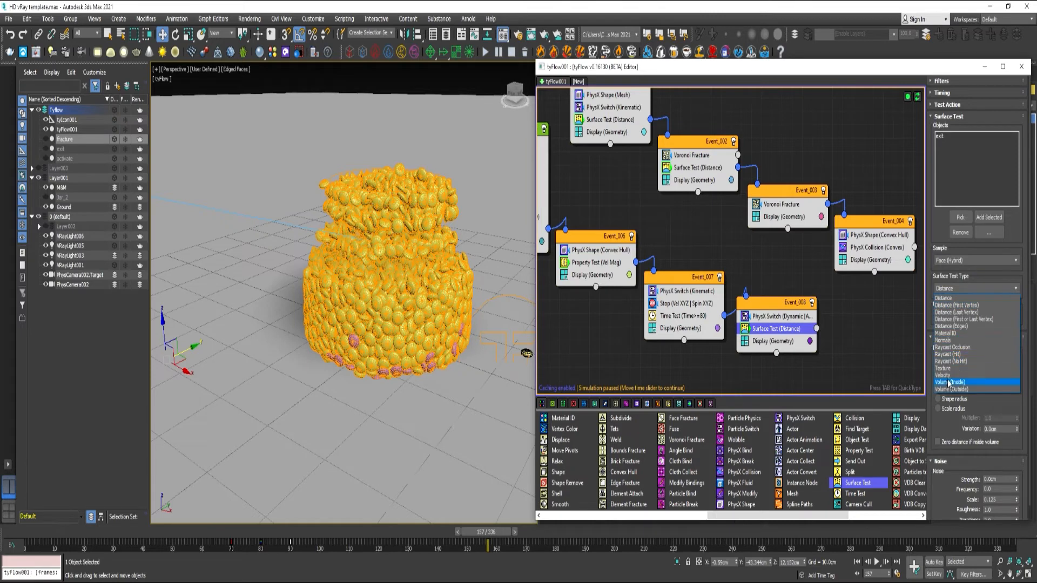
click(948, 382)
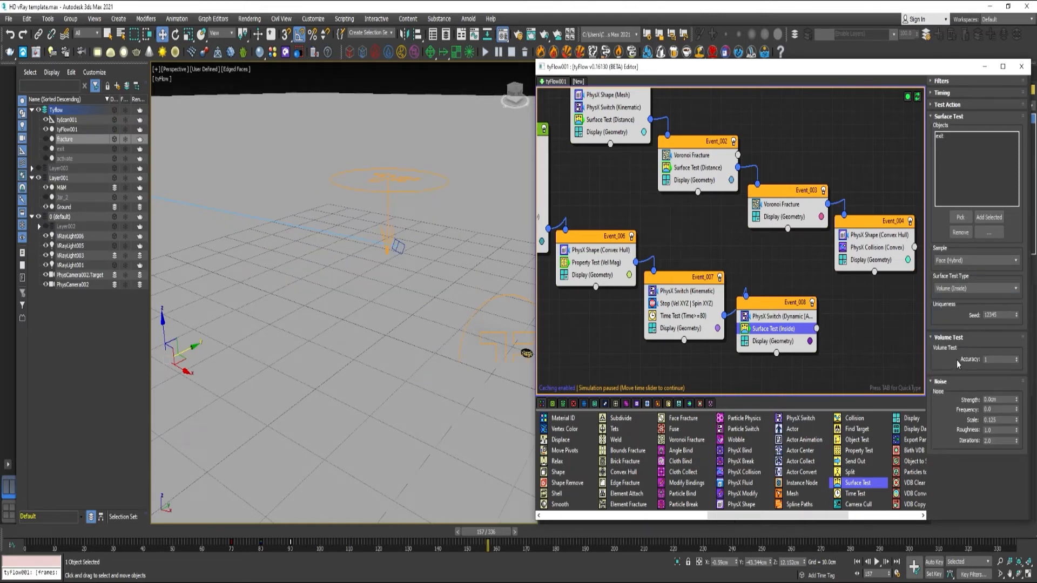
Connect the Surface Test to a new event with a Property Test for Velocity Magnitude less than 0.01.
drag(854, 453, 816, 329)
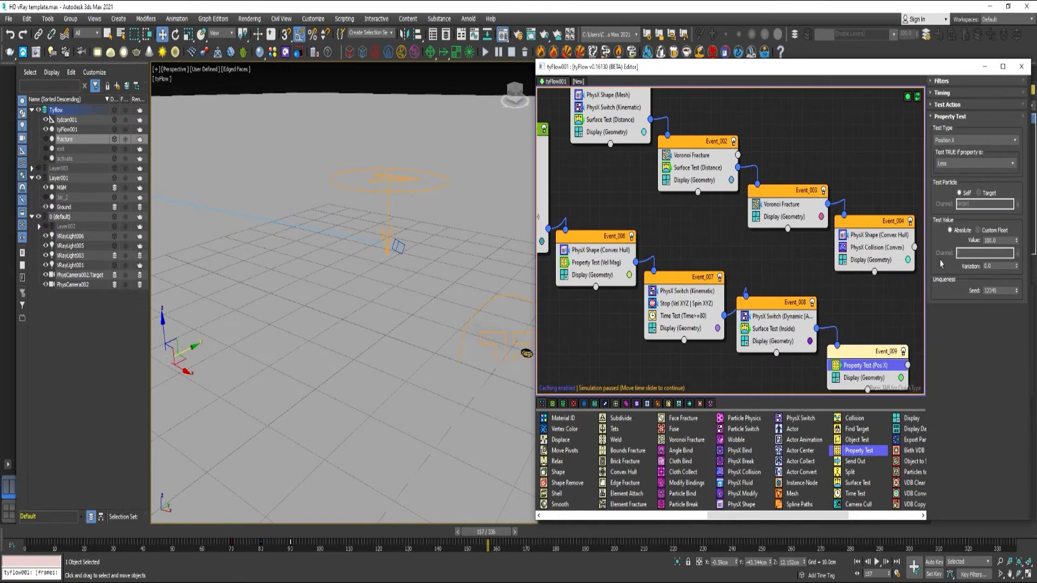
click(970, 140)
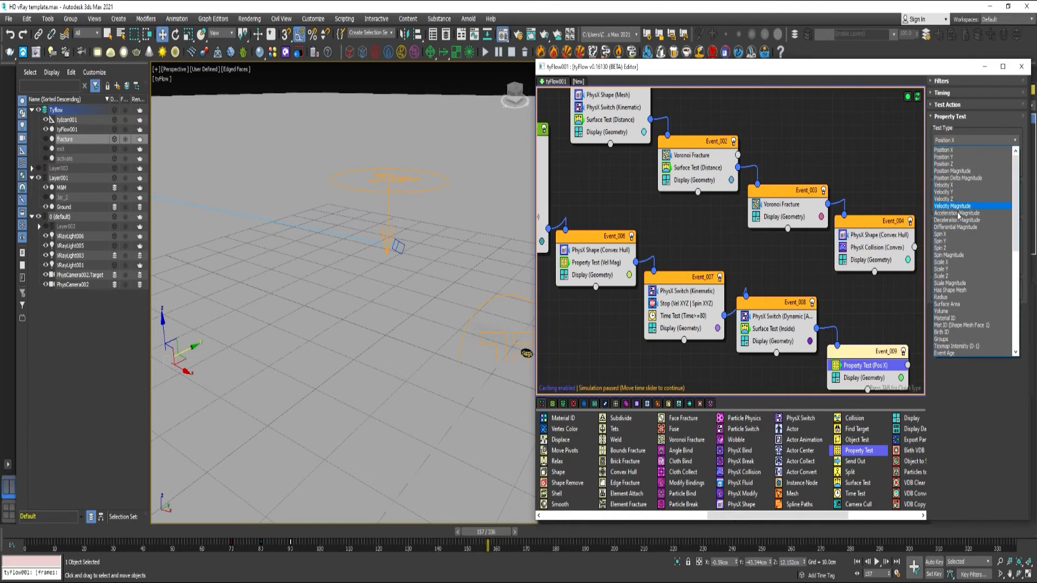
click(960, 211)
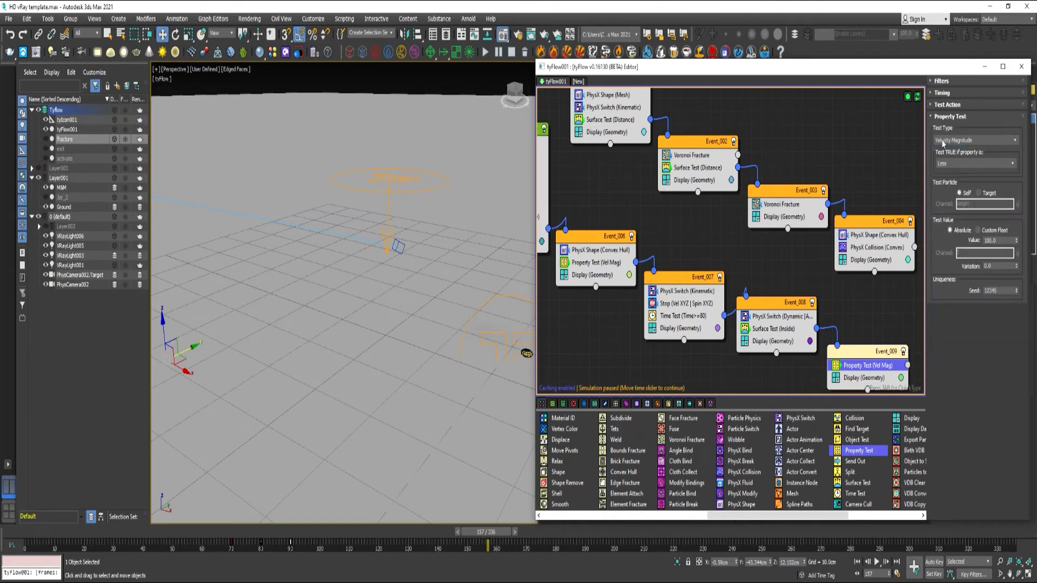
double_click(997, 241)
middle_drag(836, 318, 757, 257)
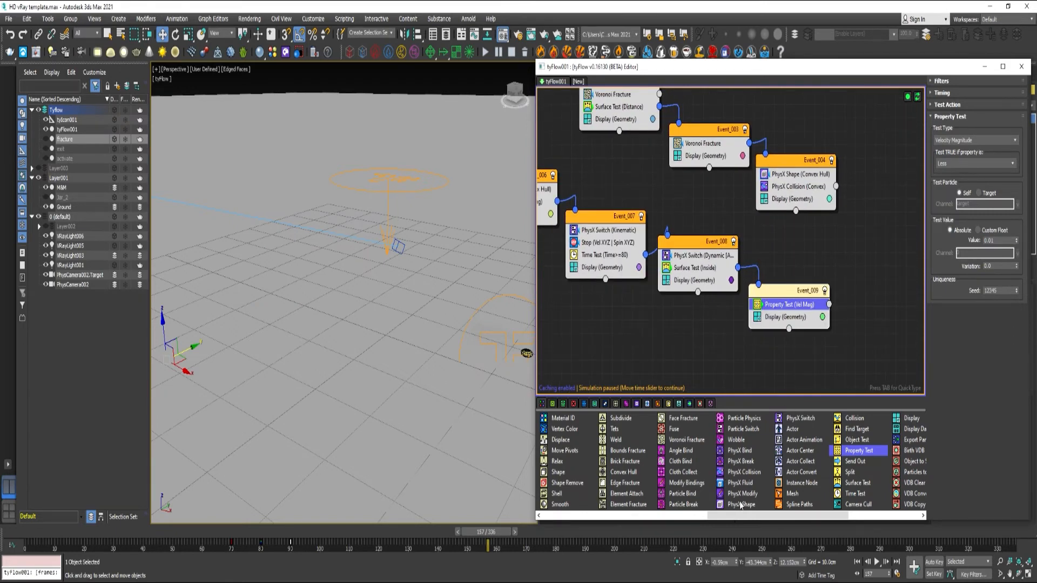
Connect the velocity Property Test to a new event with a Kinematic PhysX Switch and a Stop operator, and resume the simulation.
drag(805, 422, 877, 340)
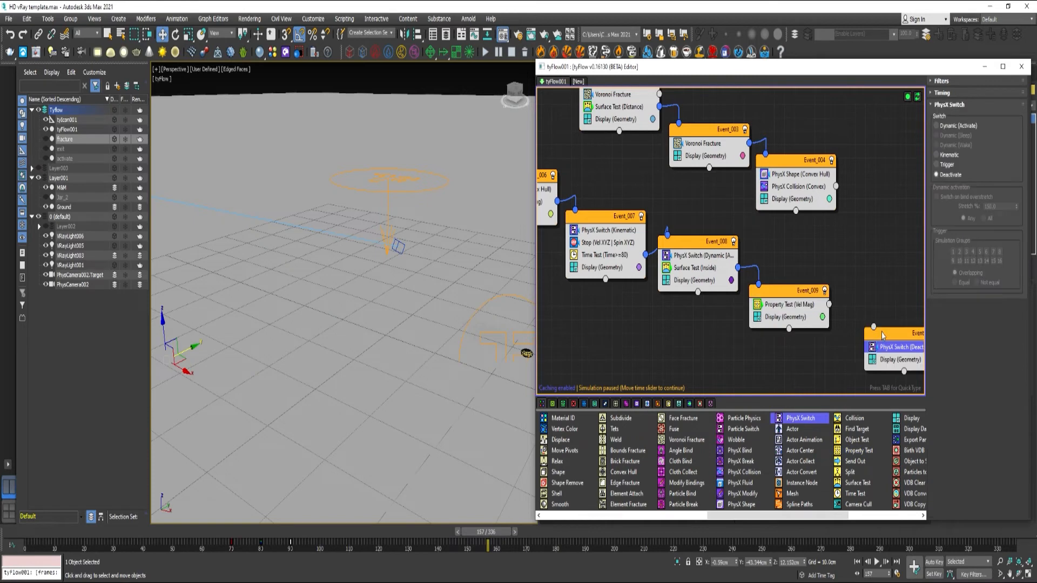
click(948, 155)
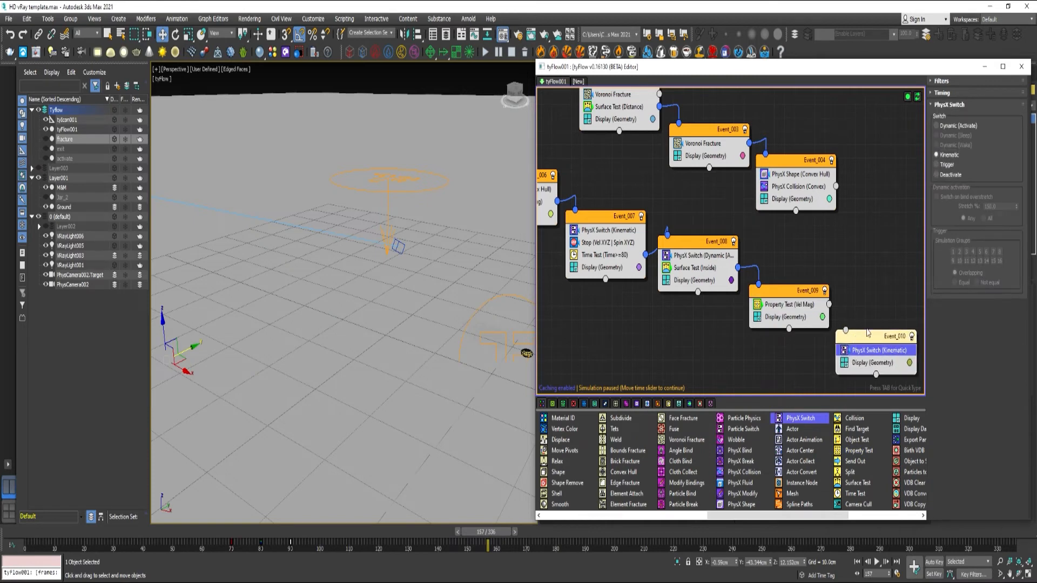
drag(846, 331, 829, 304)
scroll(690, 471, up, 3)
drag(612, 441, 876, 325)
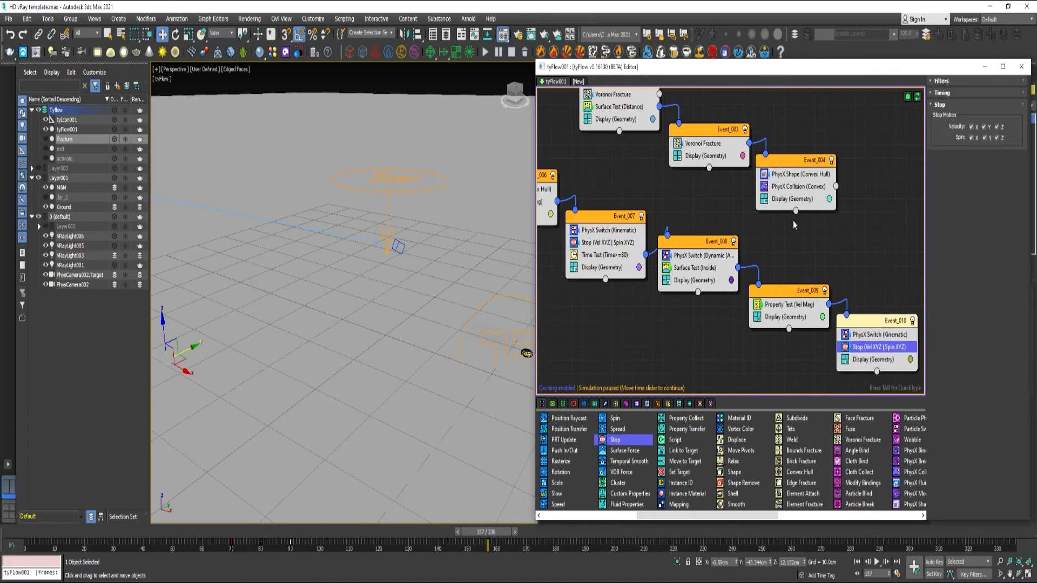
click(917, 97)
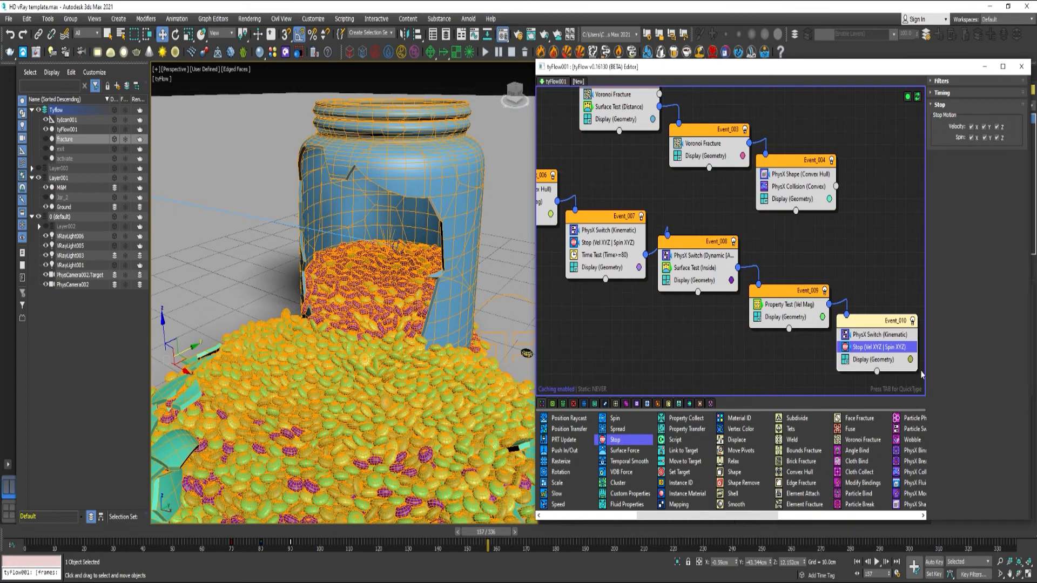
Change the final stopped-candy event's display color to bright green and preview the simulation up to frame 239.
click(911, 360)
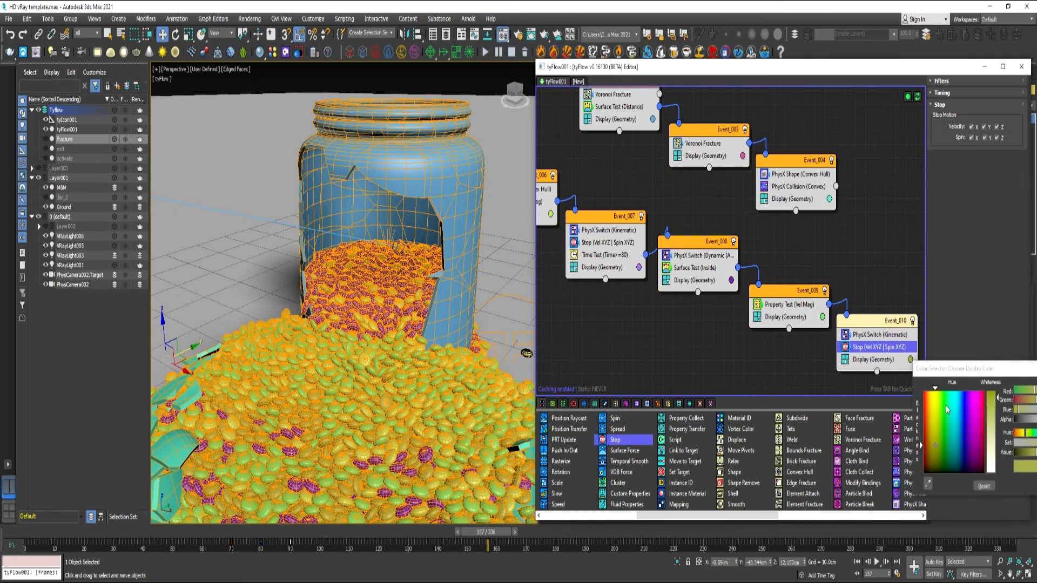
drag(968, 371, 870, 362)
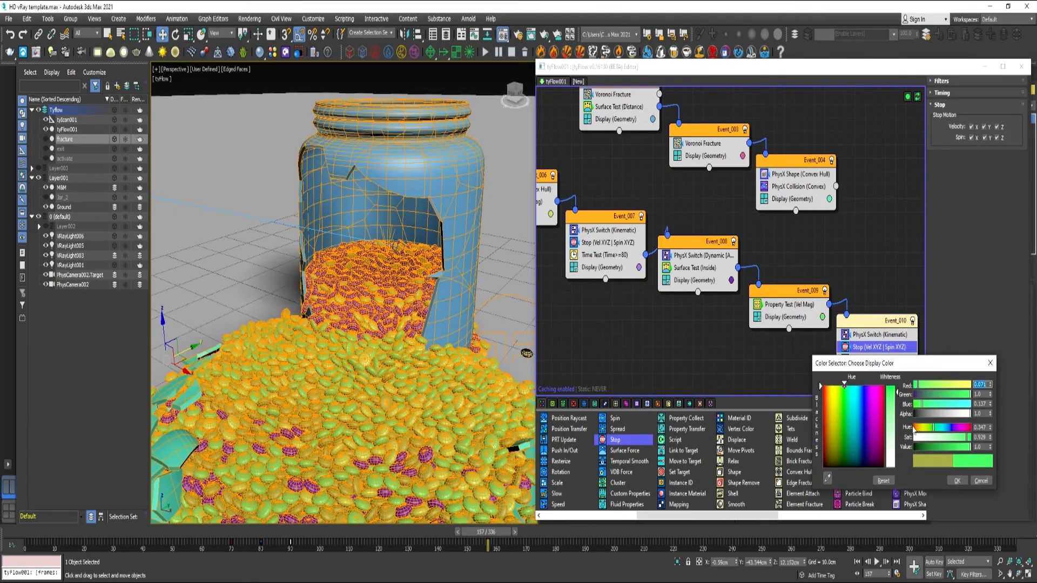
click(961, 480)
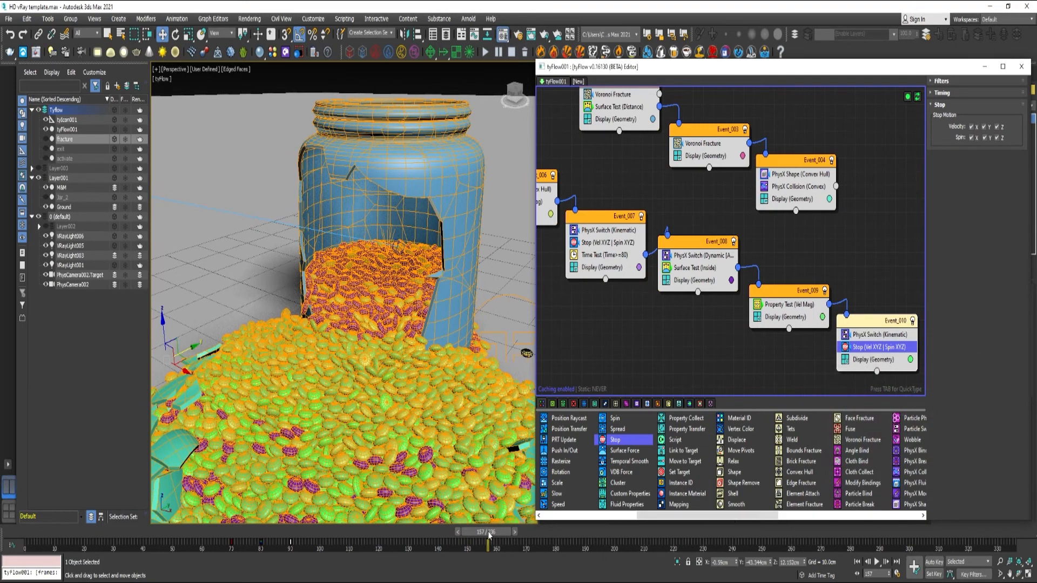
drag(489, 534, 732, 537)
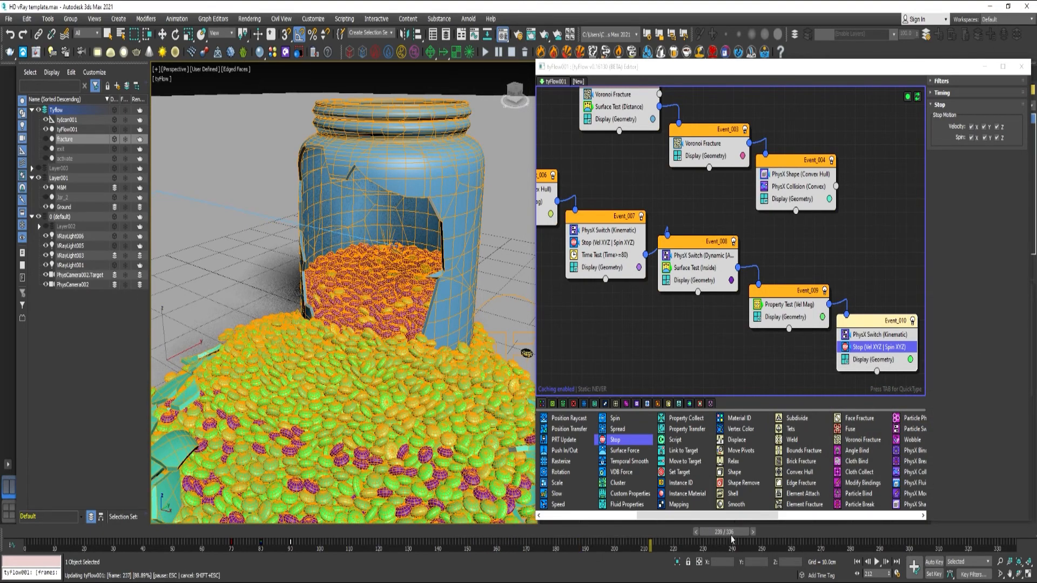
Examine the spilled candy and broken jar from a wider view, and return the timeline to frame 72.
scroll(464, 304, down, 5)
alt+middle_drag(433, 315, 502, 278)
middle_drag(292, 300, 394, 328)
drag(702, 534, 236, 535)
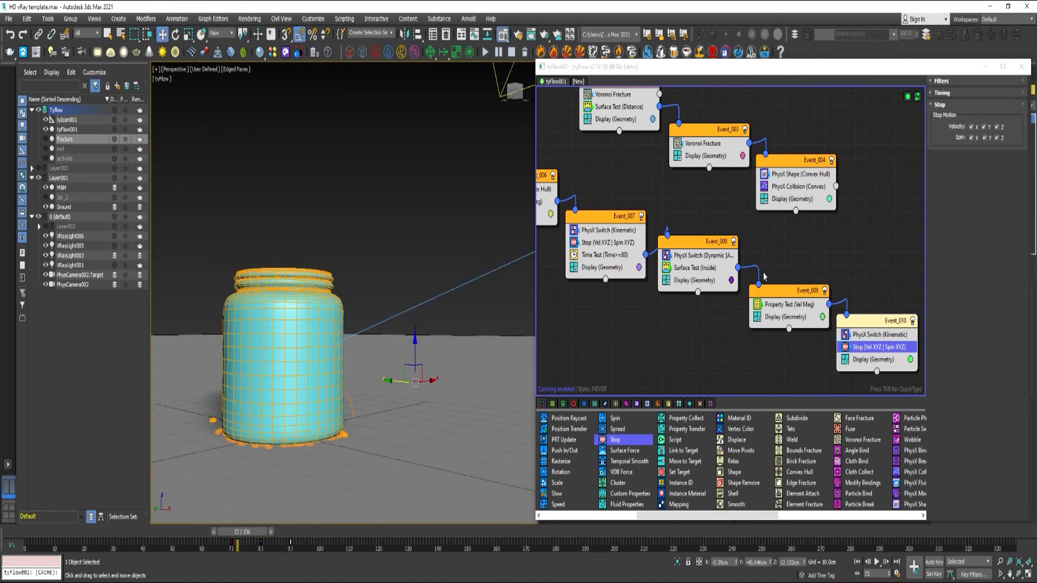
Add a Material ID operator to the candy birth event, just before its Send Out operator.
scroll(832, 479, up, 1)
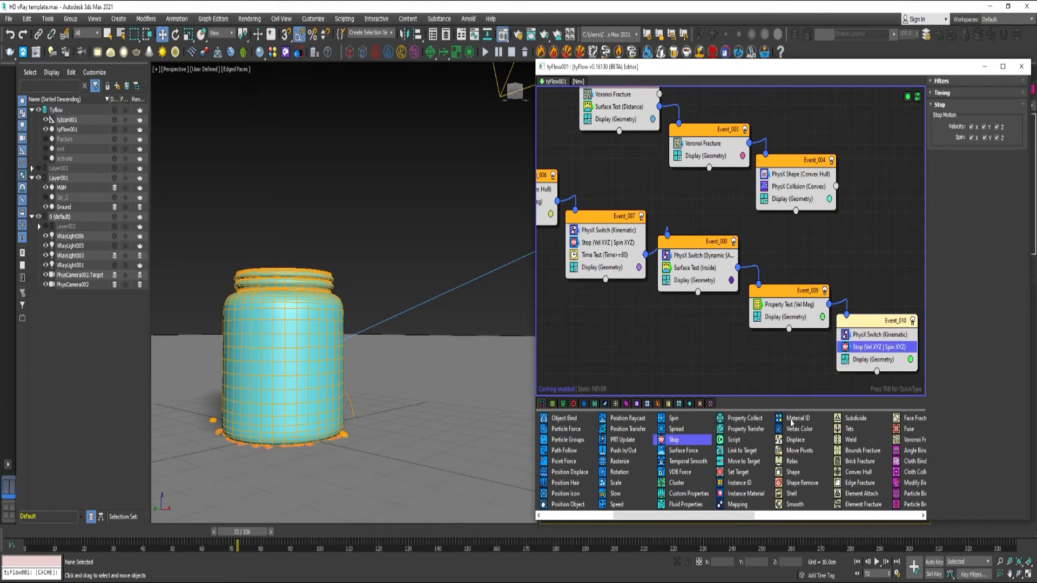
drag(791, 423, 565, 207)
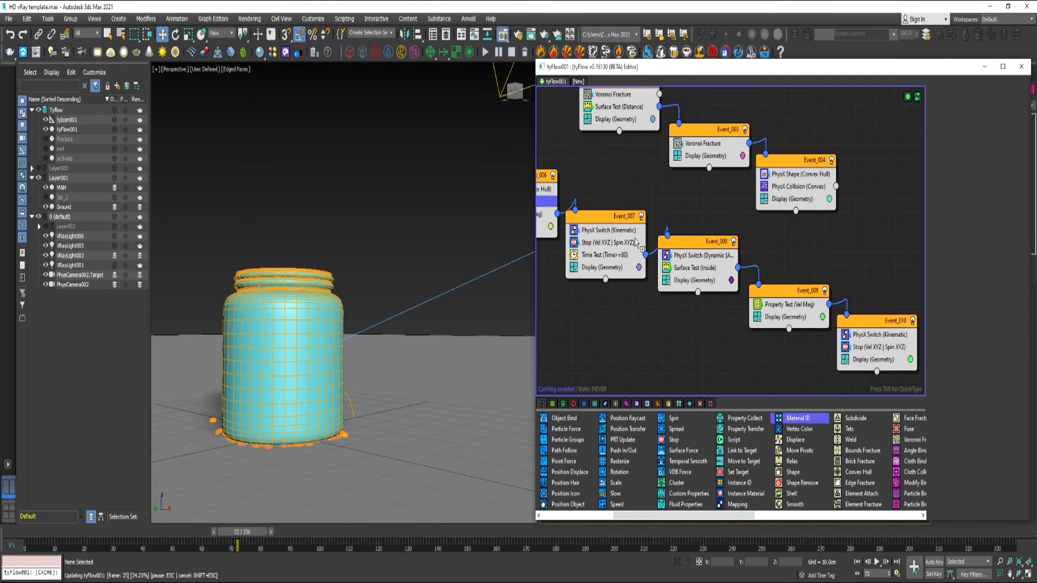
key(Escape)
middle_drag(641, 245, 724, 294)
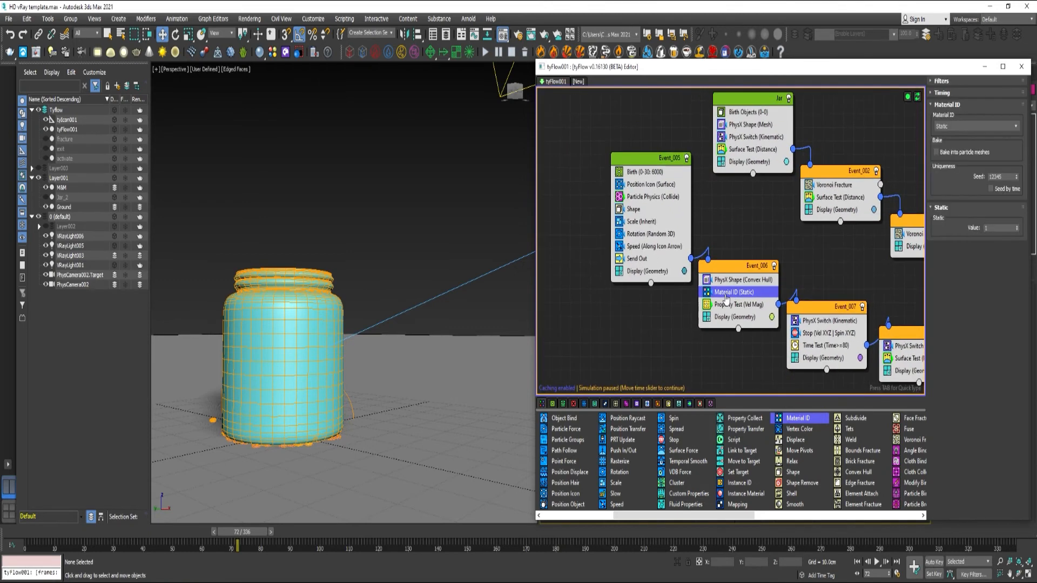
drag(724, 292, 659, 255)
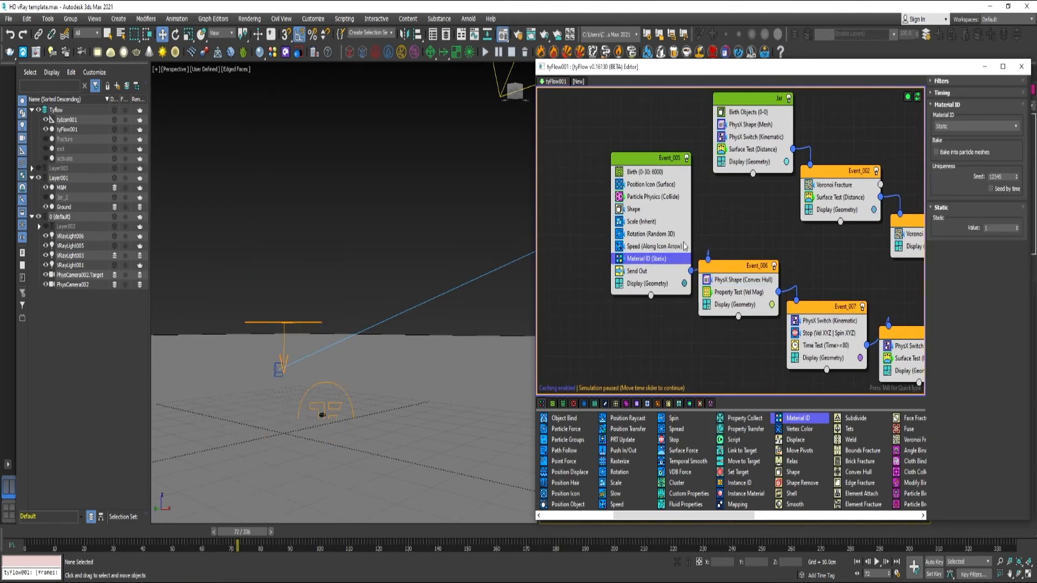
Check the sub-materials of the Multi/Sub-Object material and set the candy's Material ID operator to Random.
key(m)
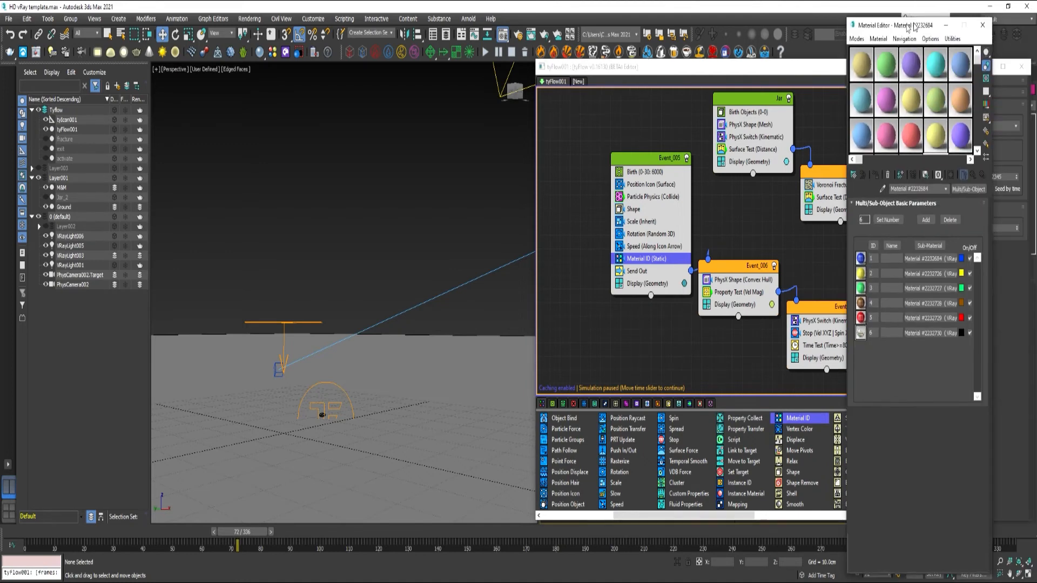
drag(915, 23, 474, 17)
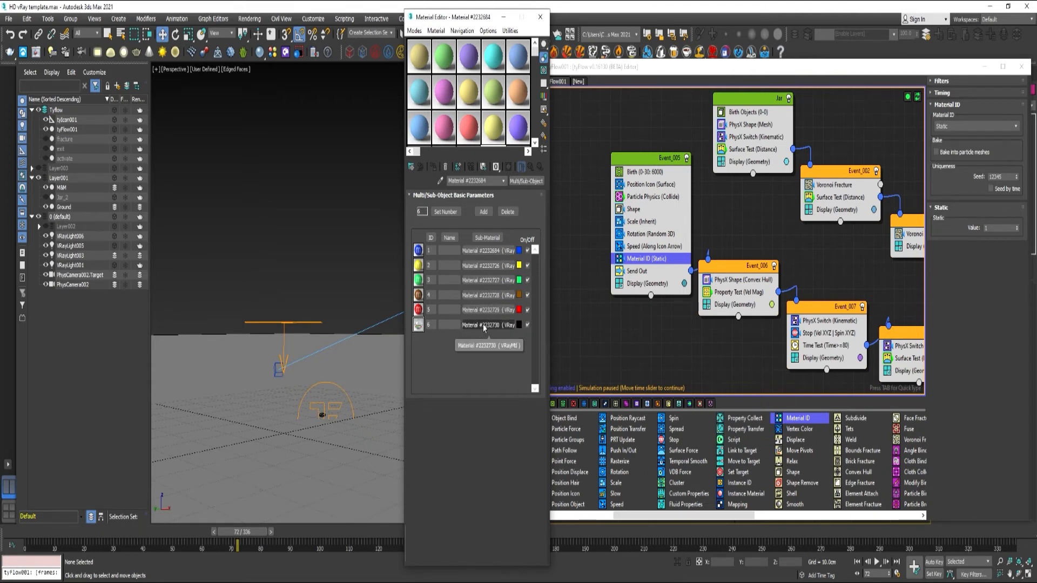
drag(475, 18, 1036, 21)
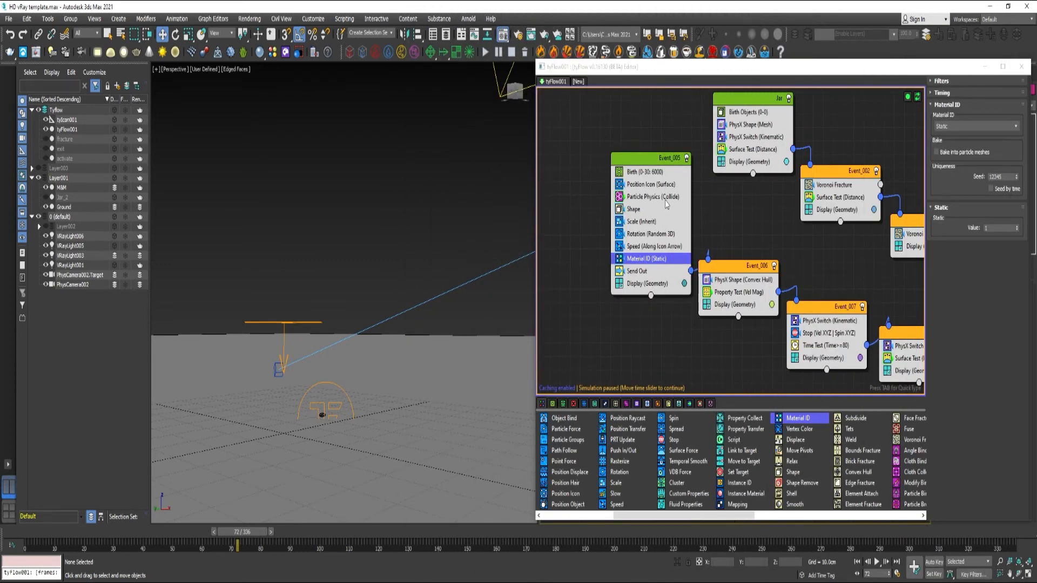
click(955, 126)
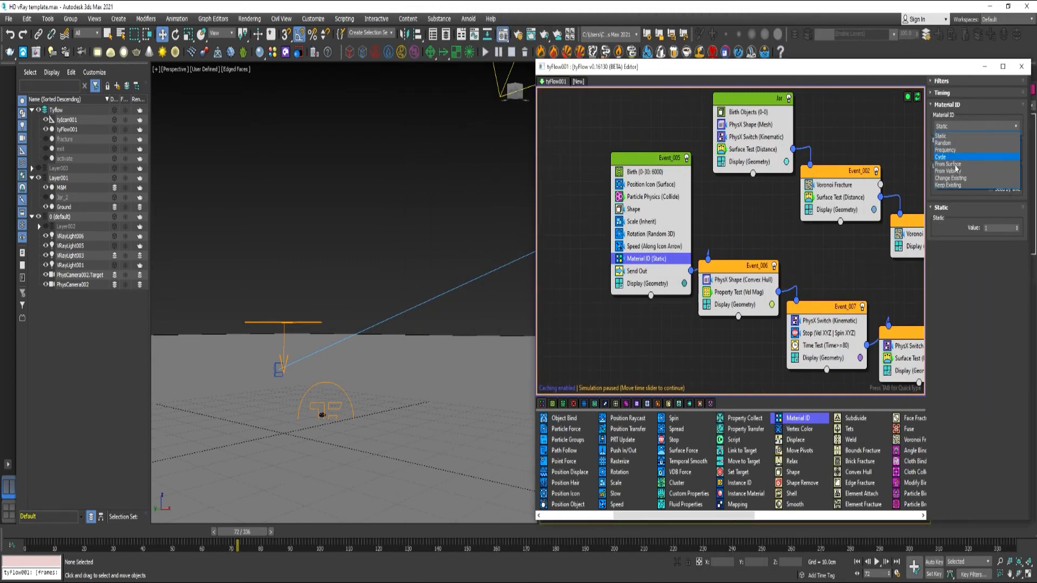
click(945, 143)
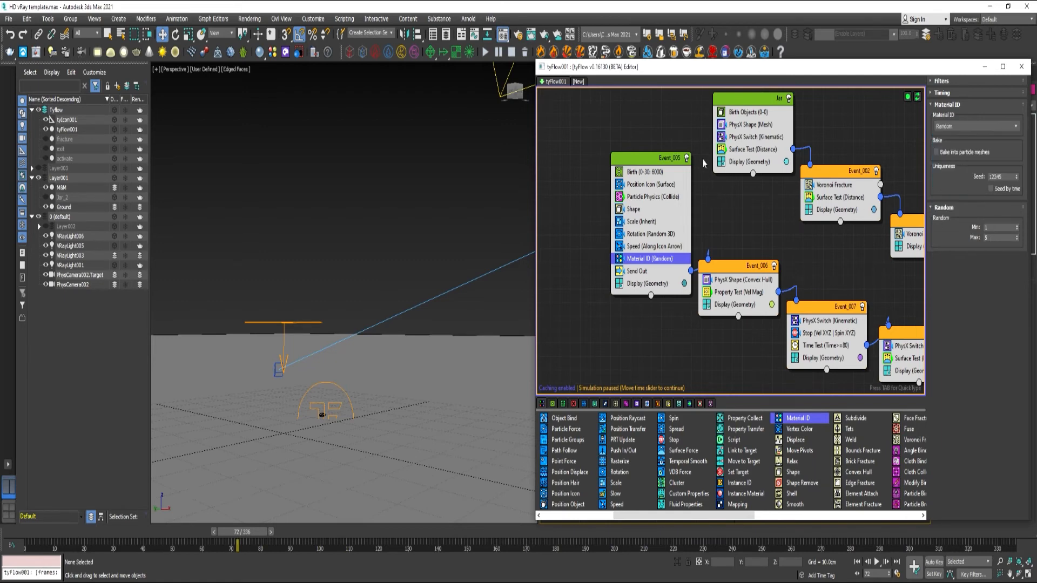
Copy the candy's Material ID operator into the Jar event, make it Static with value 6, and preview the simulation at frame 92.
drag(652, 263, 758, 156)
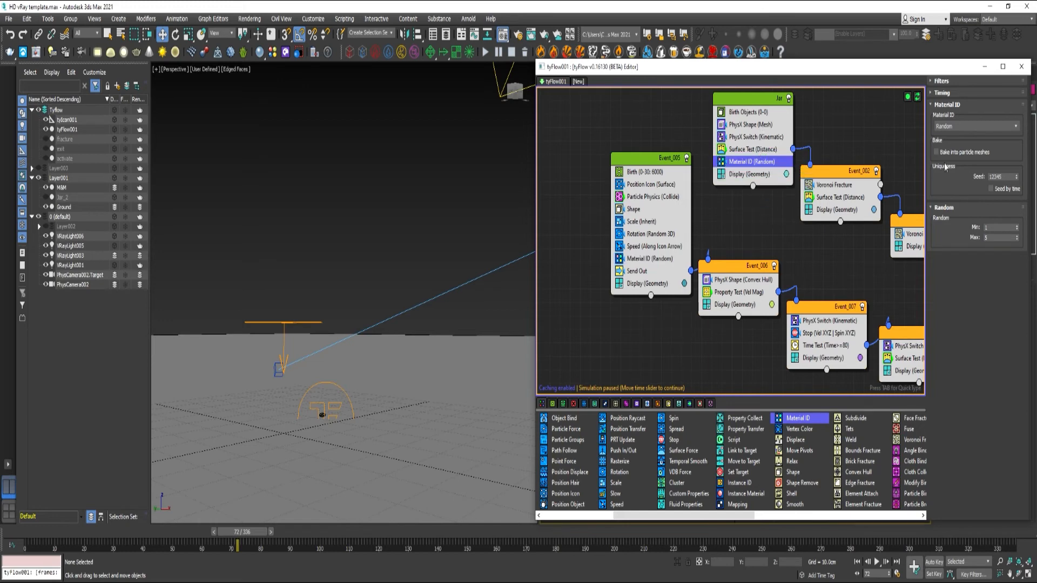
click(956, 128)
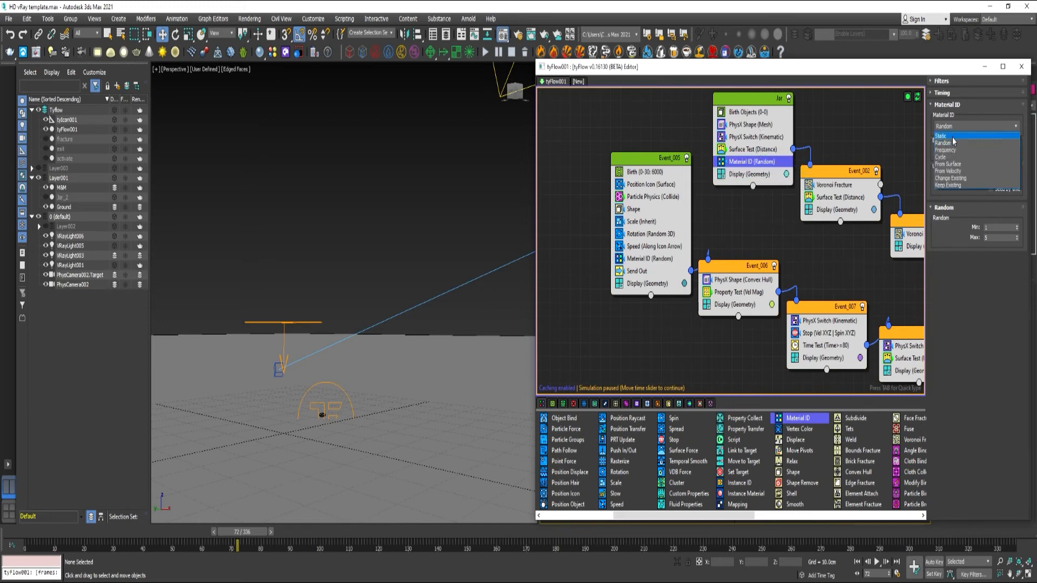
click(952, 137)
double_click(995, 228)
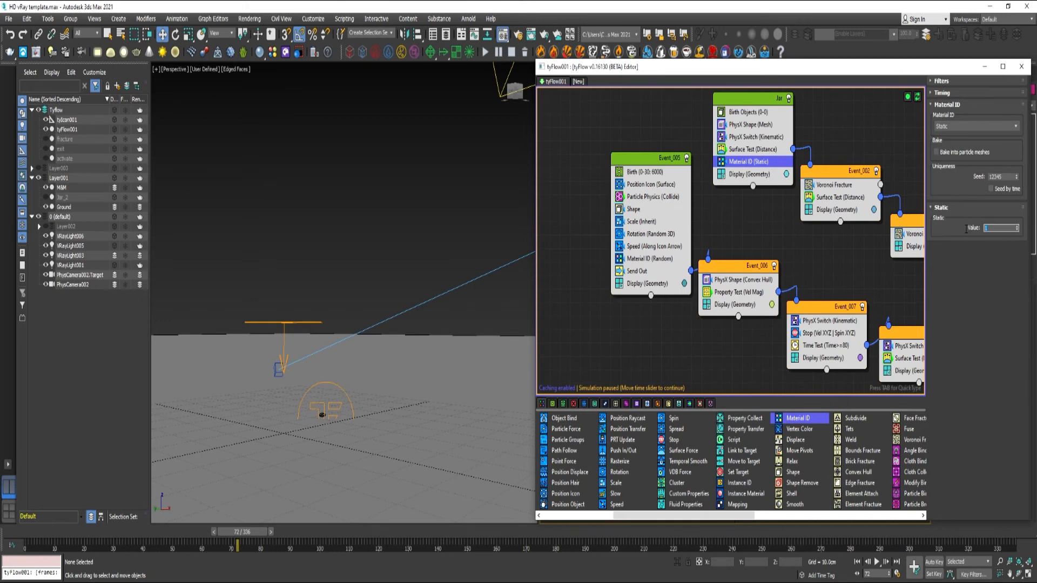
key(Return)
click(322, 420)
drag(254, 532, 357, 524)
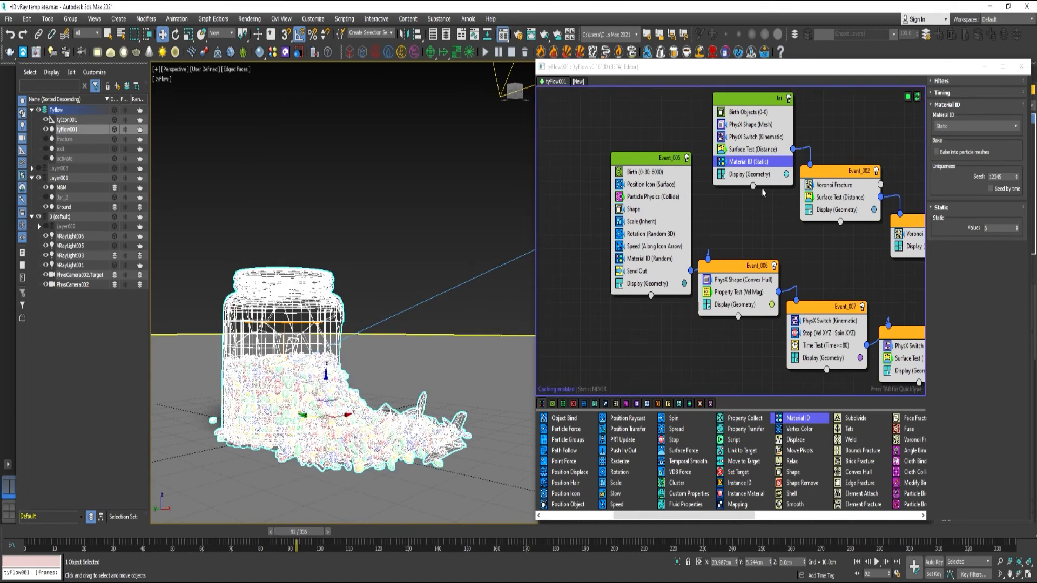
Set the time step of tyFlow001 to 1/4 Frame in its main settings.
drag(913, 68, 810, 67)
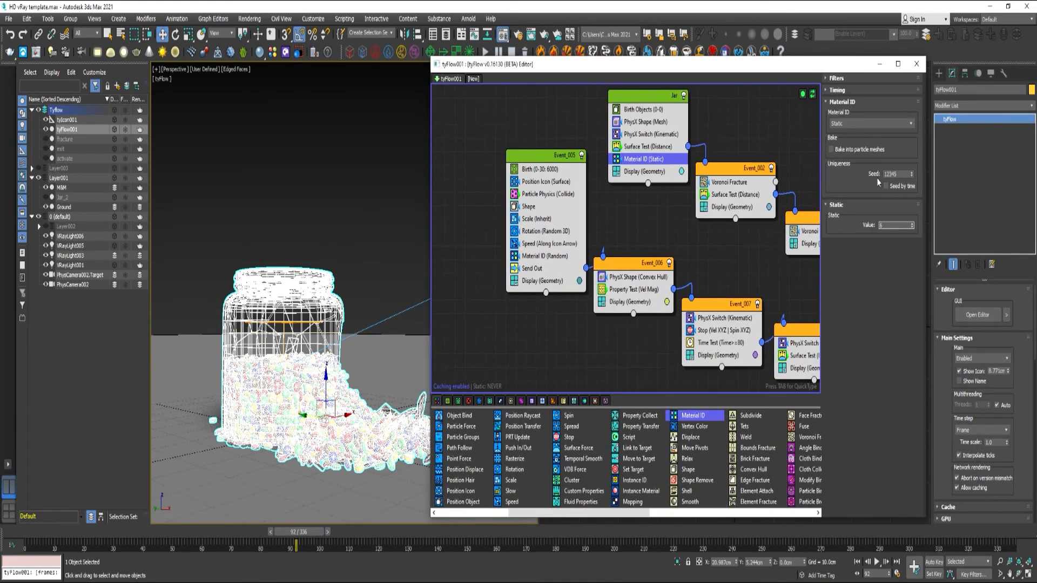
drag(942, 358, 944, 303)
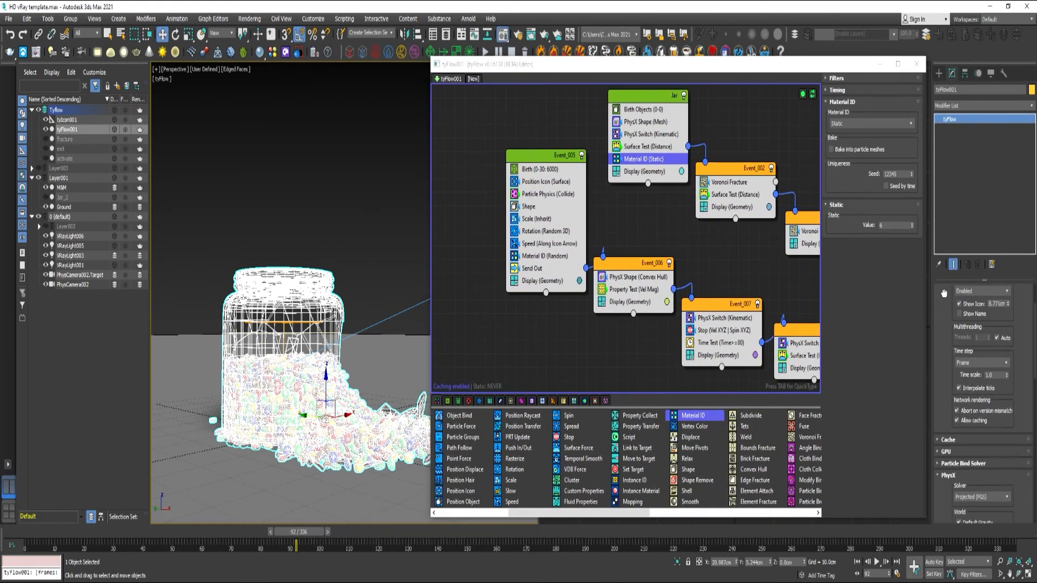
click(976, 373)
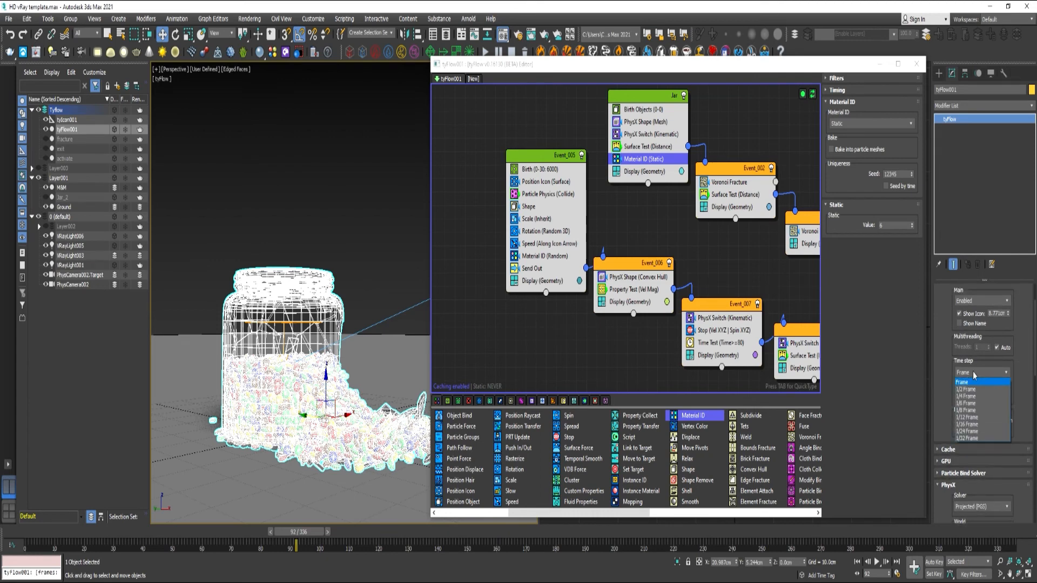
click(970, 399)
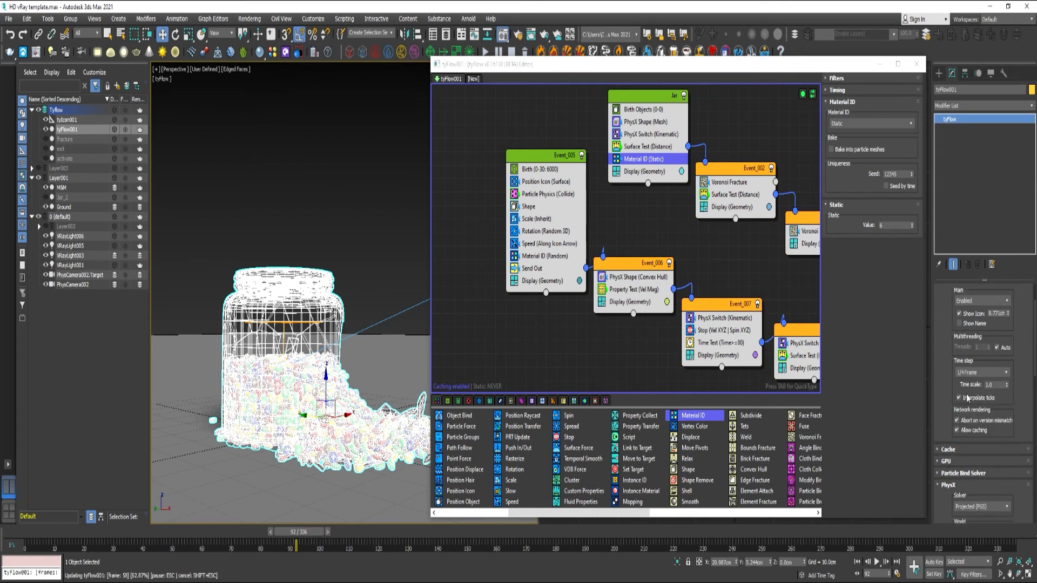
Return the timeline to frame 0 and review the PhysX world and simulation settings of tyFlow001.
drag(708, 535, 40, 567)
key(w)
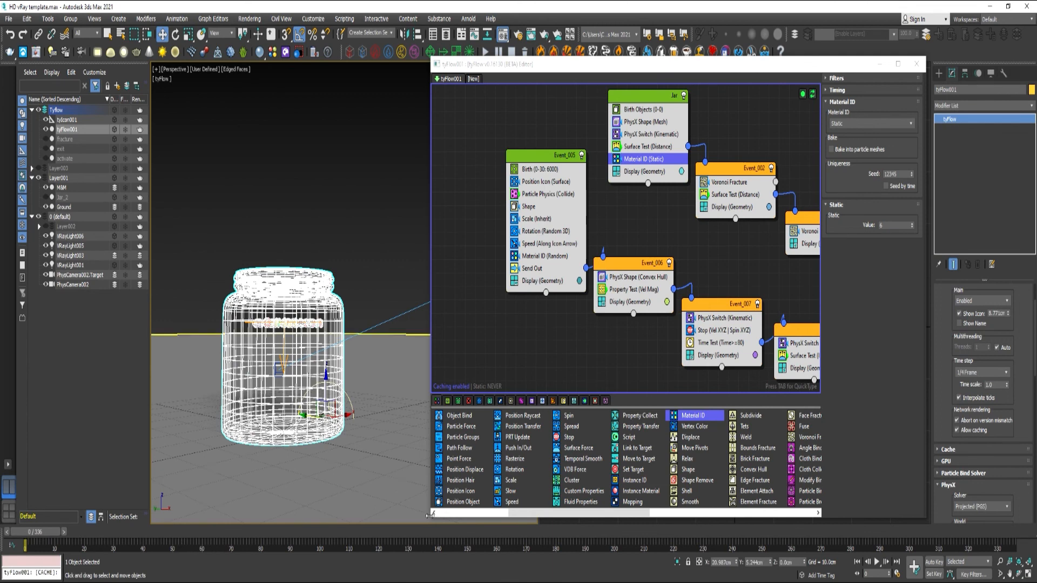
scroll(941, 486, down, 5)
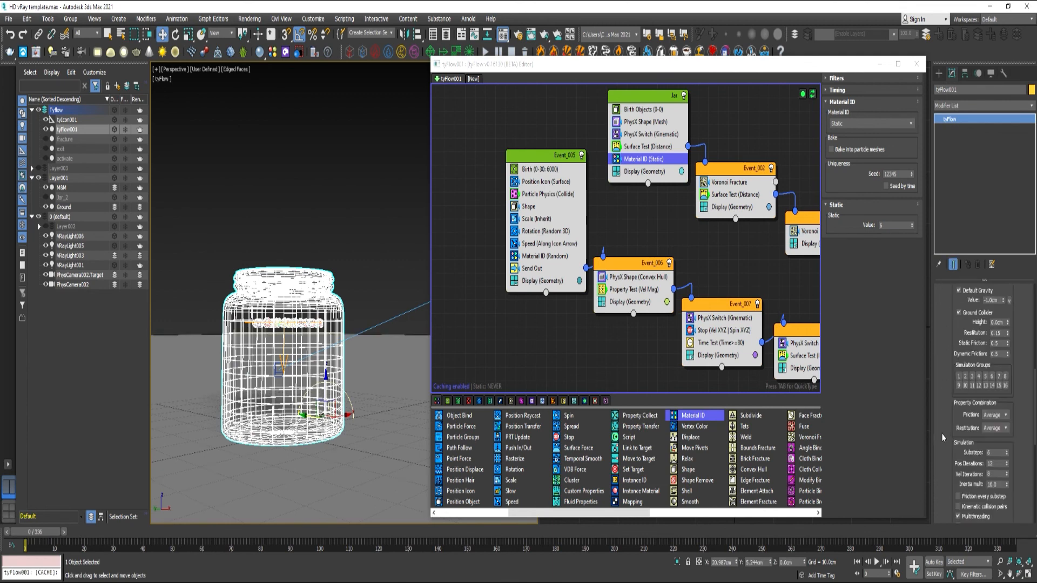
scroll(943, 437, down, 3)
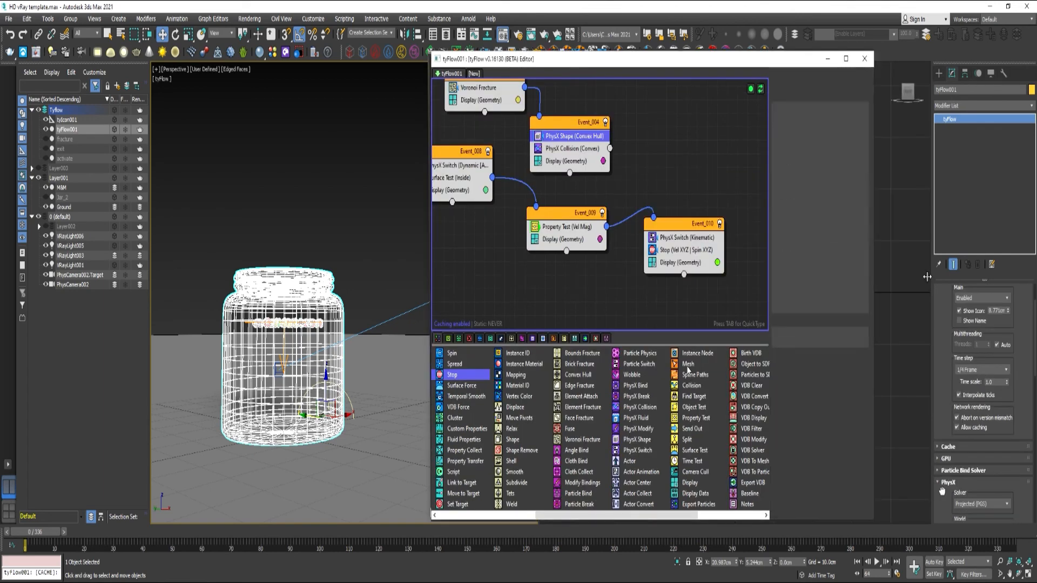
Add a Mesh operator to each of Event_010, Event_009, Event_004, Event_008 and Event_003 so their particles render.
drag(688, 369, 684, 263)
drag(690, 369, 576, 241)
drag(692, 364, 573, 133)
middle_drag(571, 290, 706, 344)
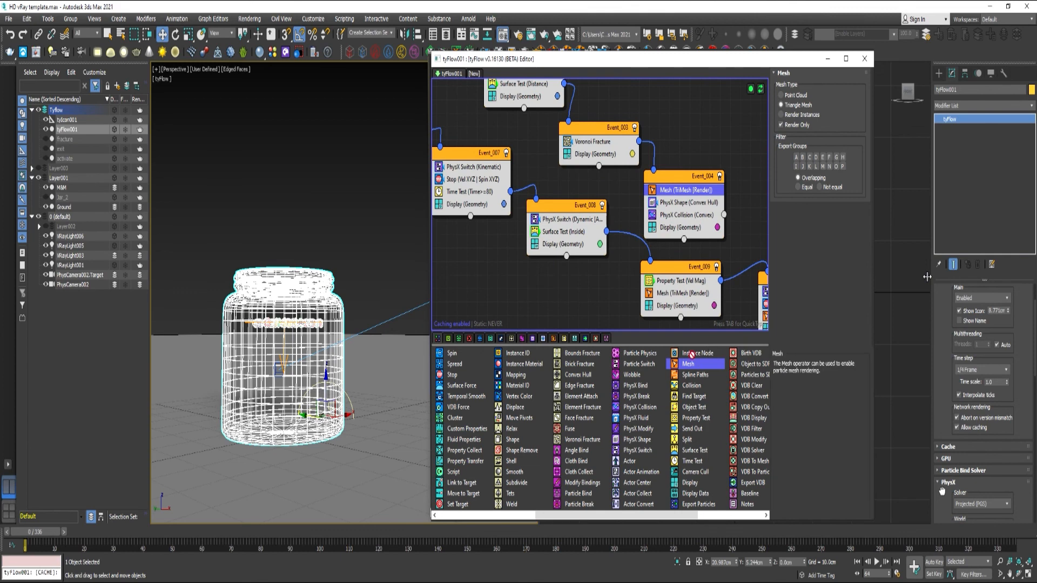
drag(692, 368, 594, 244)
drag(690, 368, 603, 141)
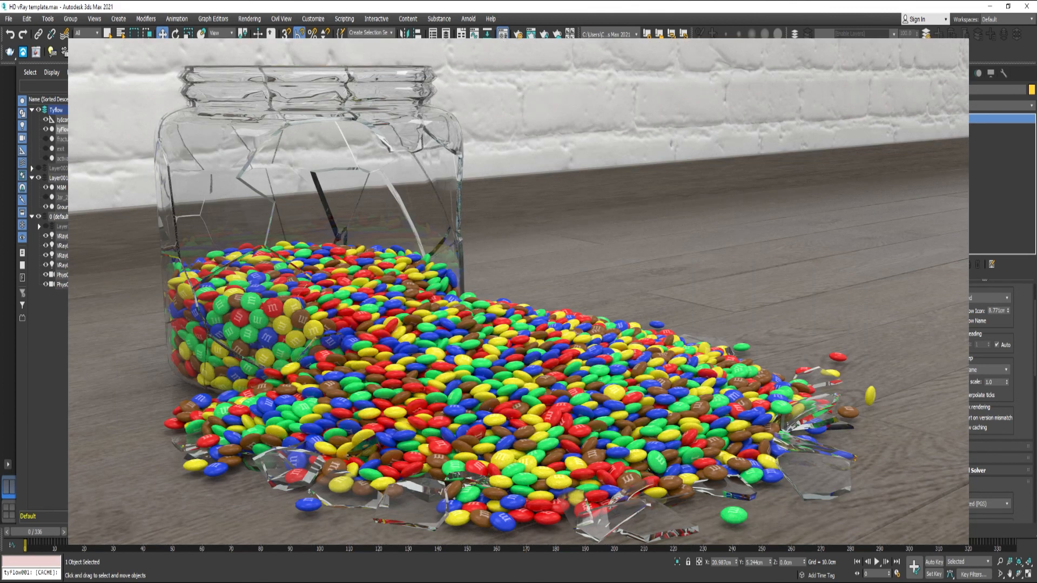